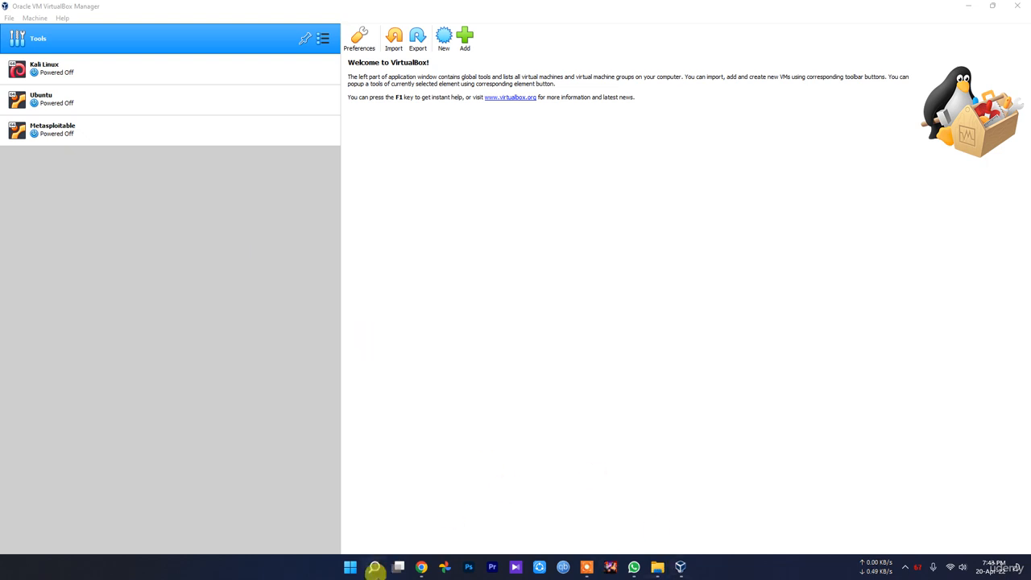
Step: Switch to Chrome, examine the virtual machine choices on the Microsoft Edge Developer Virtual Machines page, and return to the search results
left_click(422, 567)
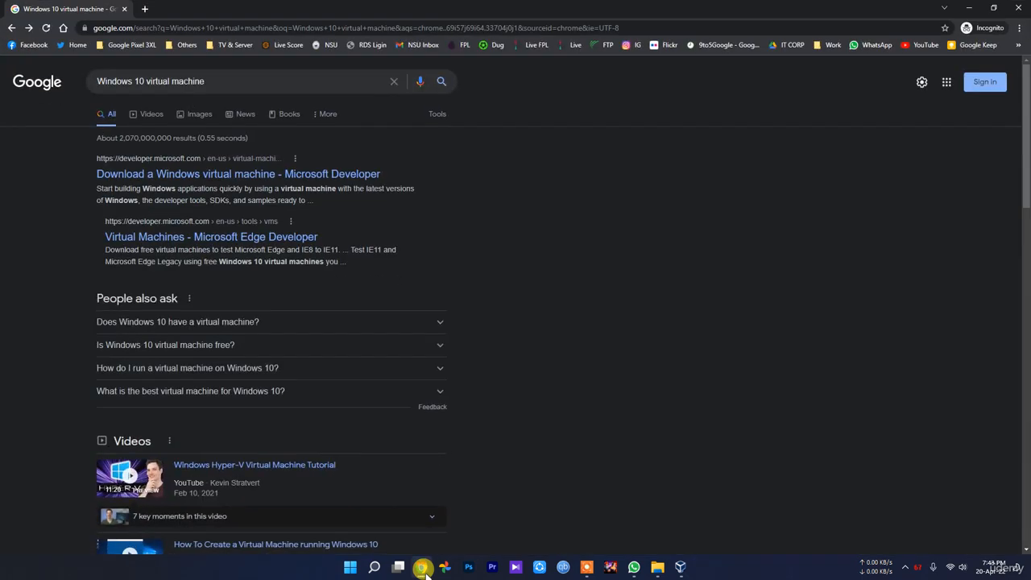
left_click(422, 567)
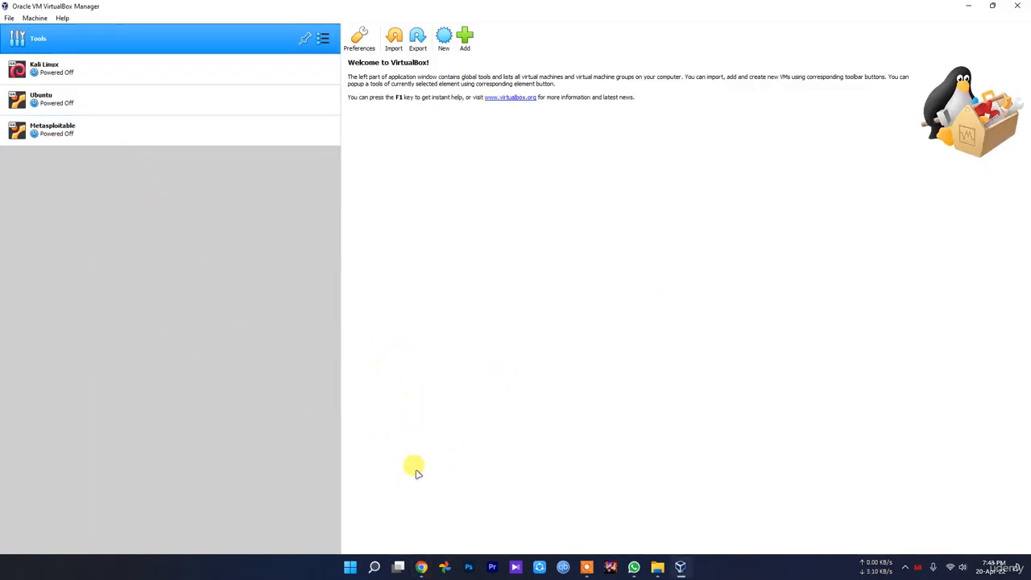
left_click(421, 567)
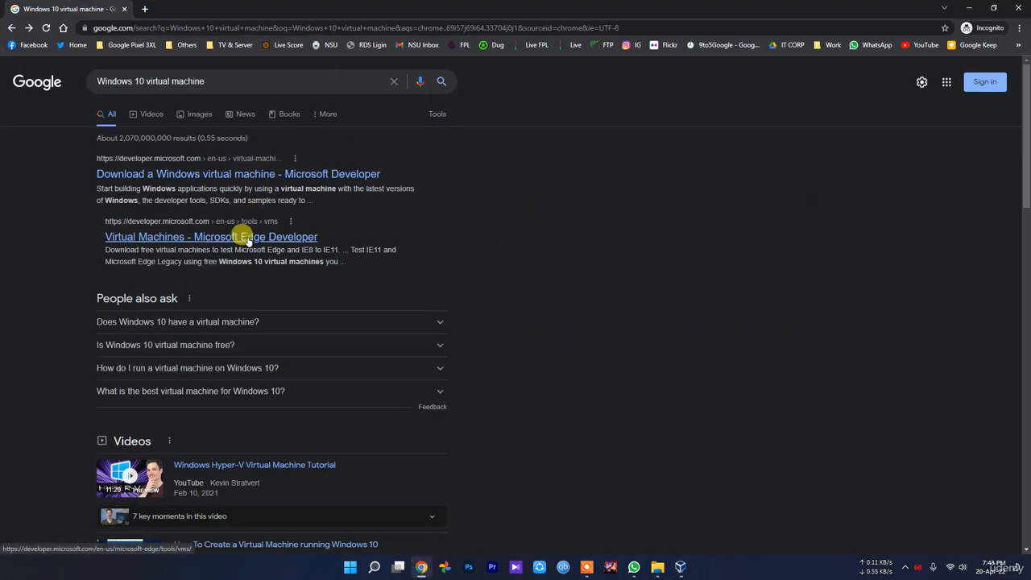
left_click(247, 237)
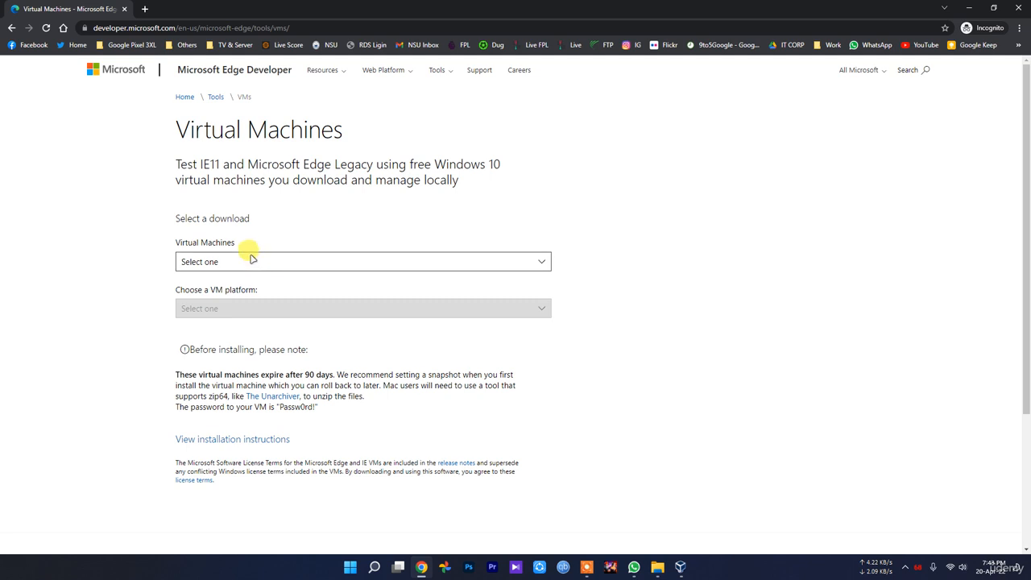
left_click(248, 257)
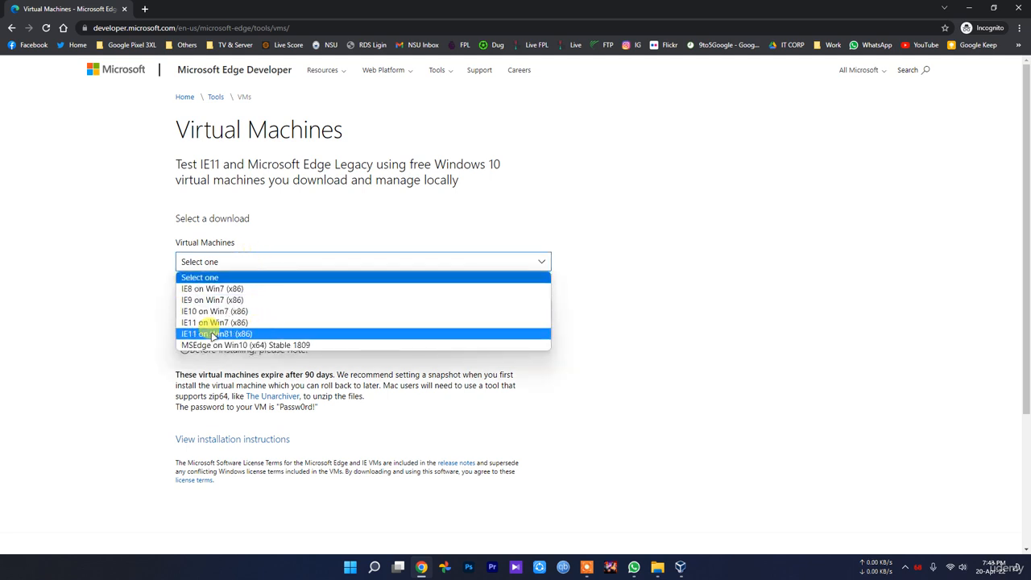
left_click(739, 372)
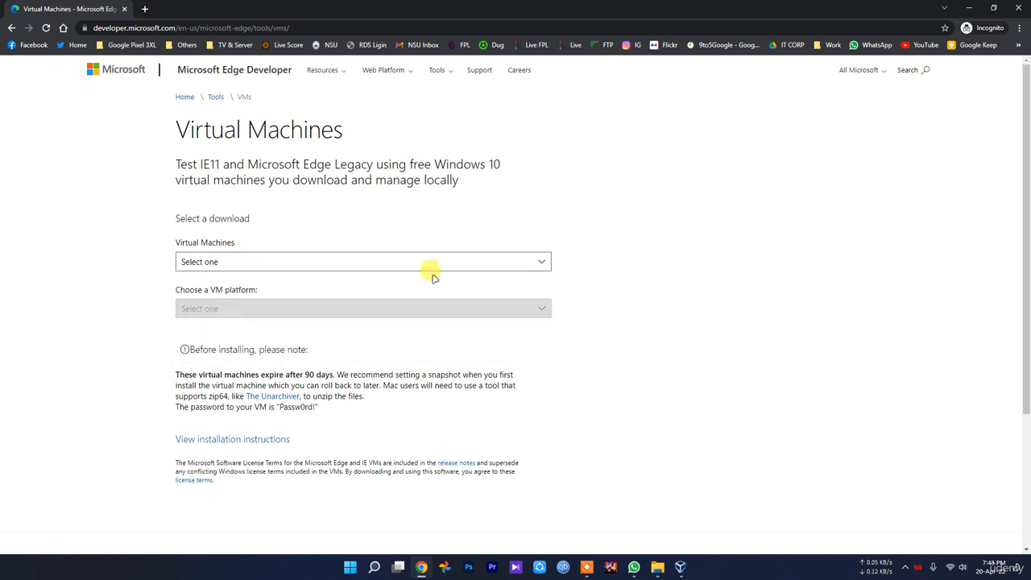
key("alt+Left")
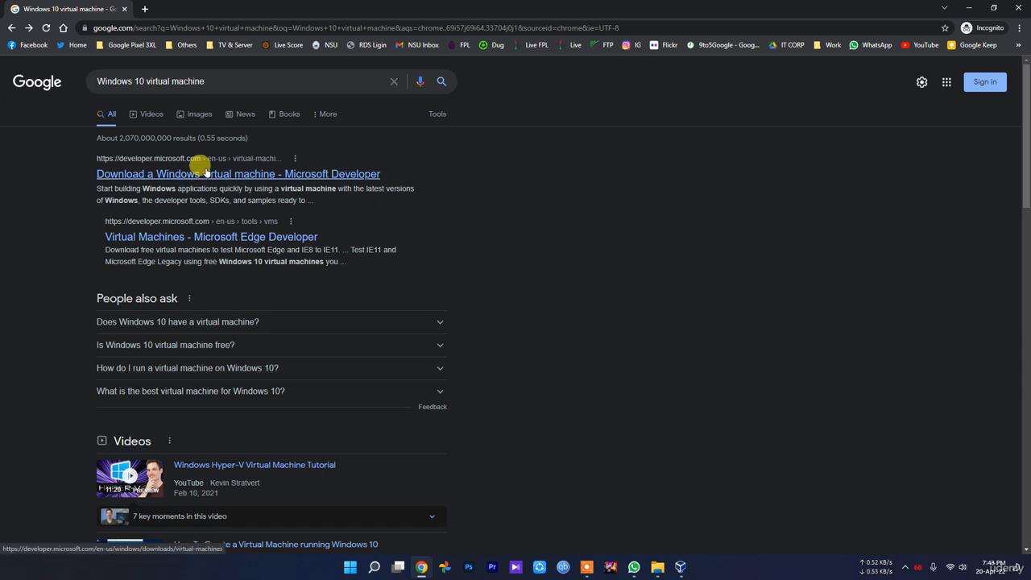
Step: Open the "Download a Windows virtual machine" result in a new tab and check the Windows 11 Enterprise edition and download size
middle_click(192, 172)
left_click(197, 9)
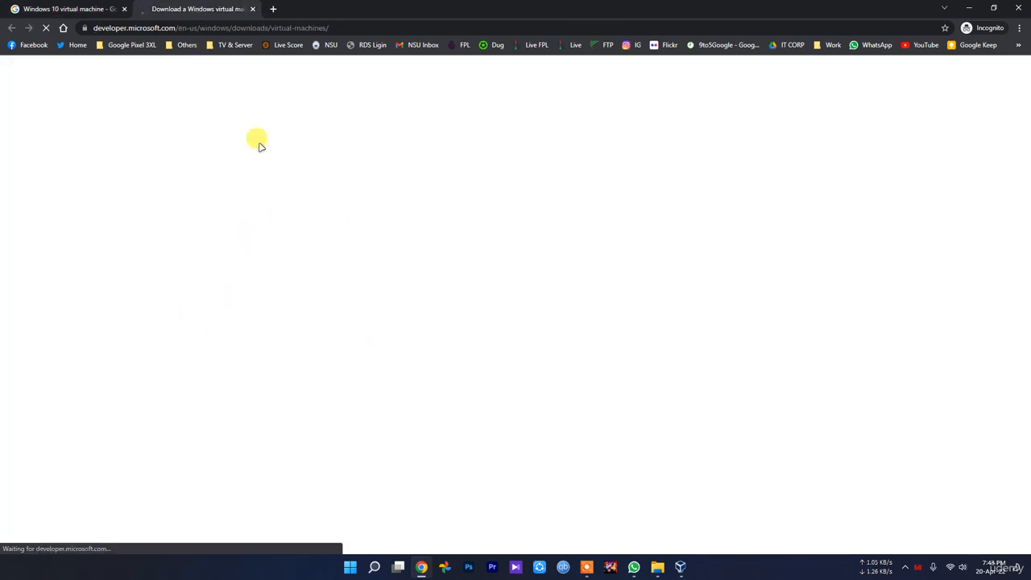
left_click(79, 9)
key("ctrl+Tab")
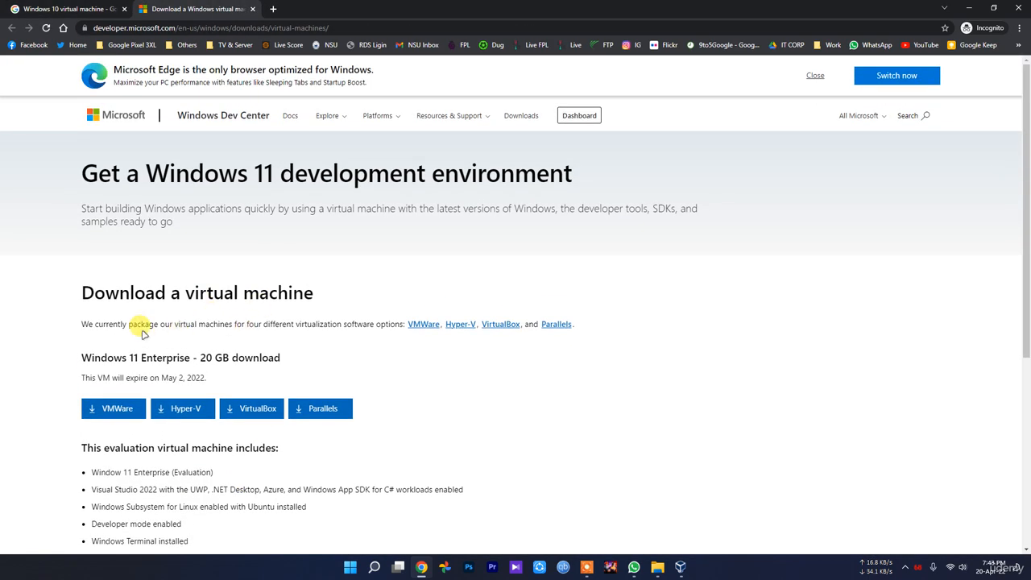
left_click_drag(79, 358, 174, 356)
left_click(179, 357)
left_click_drag(281, 357, 202, 357)
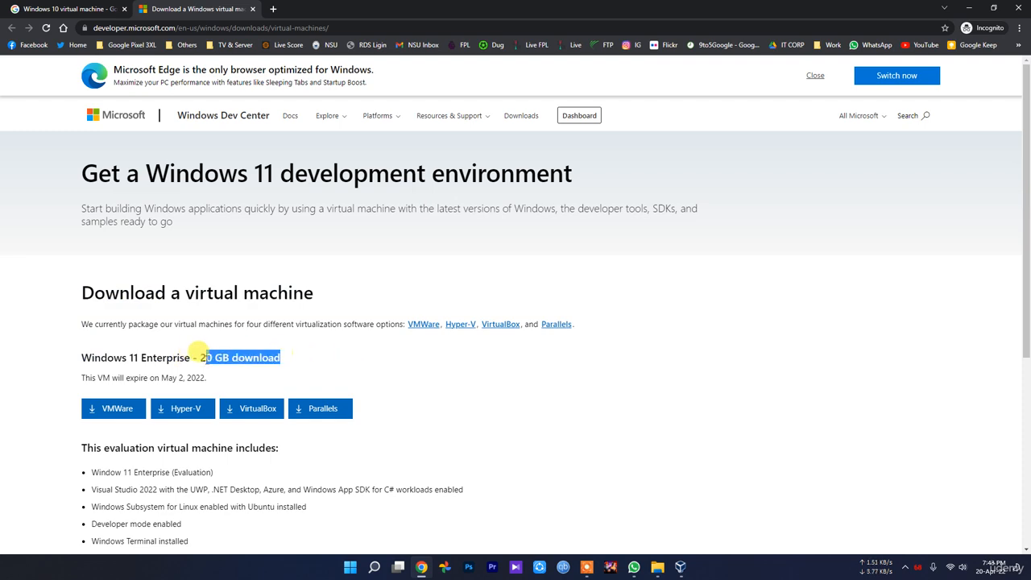
left_click(258, 412)
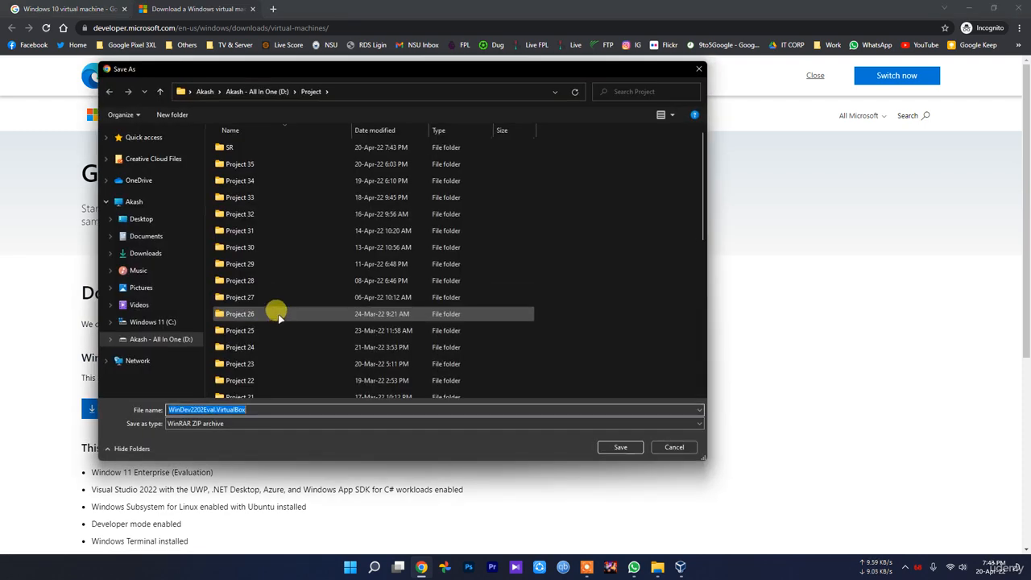
left_click(681, 445)
left_click(304, 460)
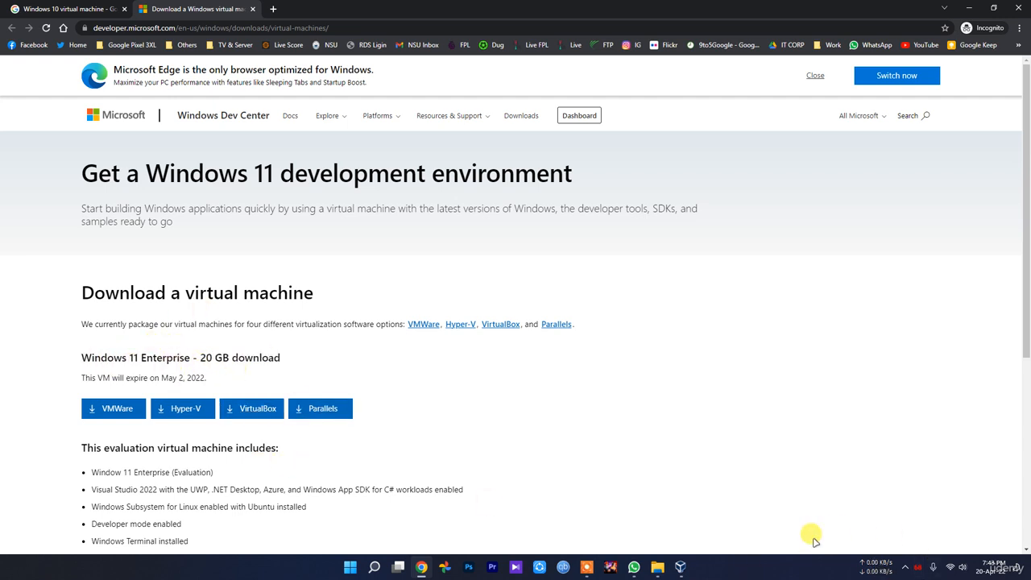
left_click(682, 568)
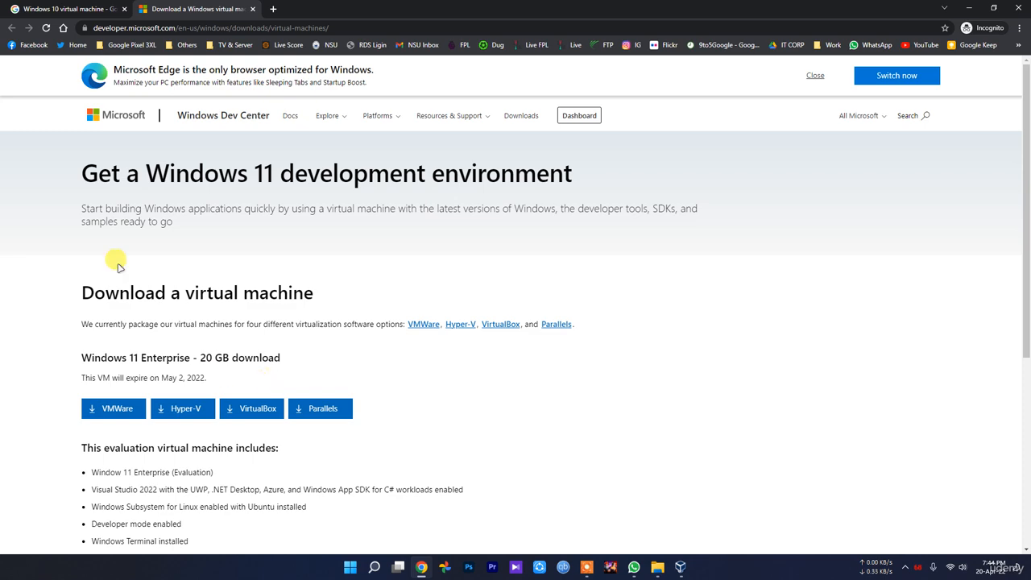
Step: Open the "Virtual Machines - Microsoft Edge Developer" search result and close the Windows 11 download page's tab
left_click(28, 8)
left_click(223, 237)
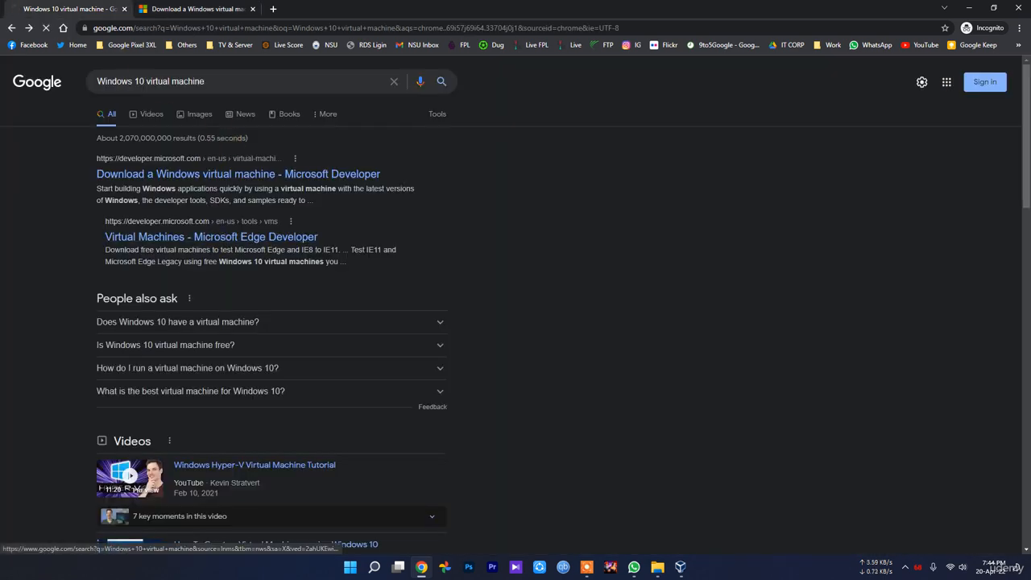
left_click(208, 8)
left_click(252, 8)
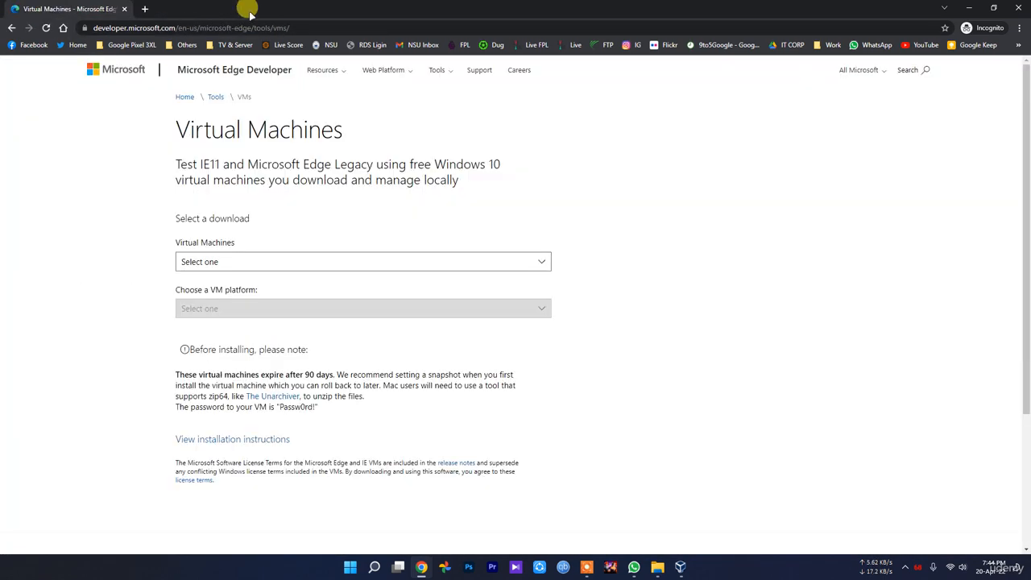
Step: Select MSEdge on Win10 (x64) Stable 1809 for the VirtualBox platform, request its .zip download, and cancel saving it
left_click(244, 260)
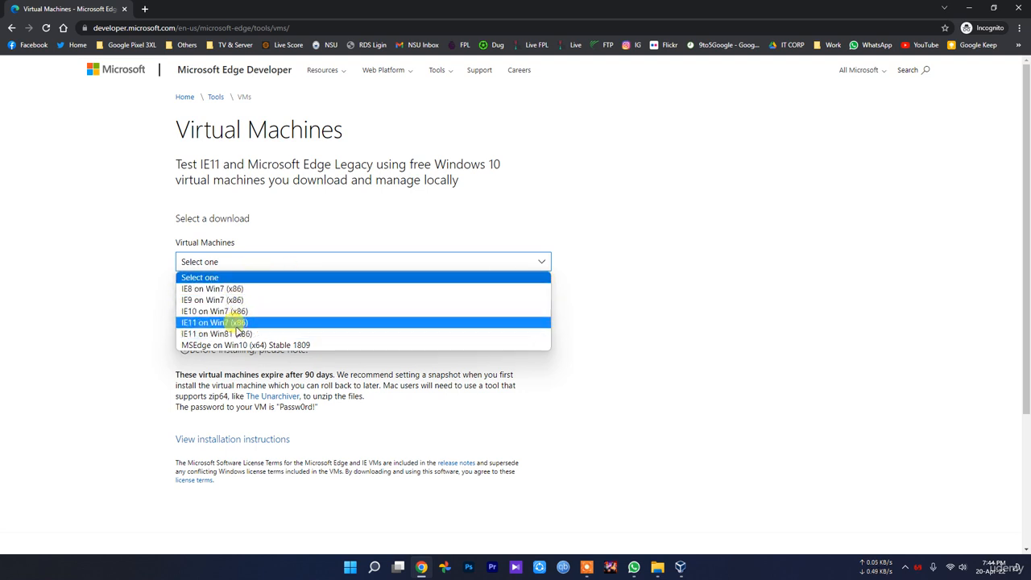
left_click(284, 344)
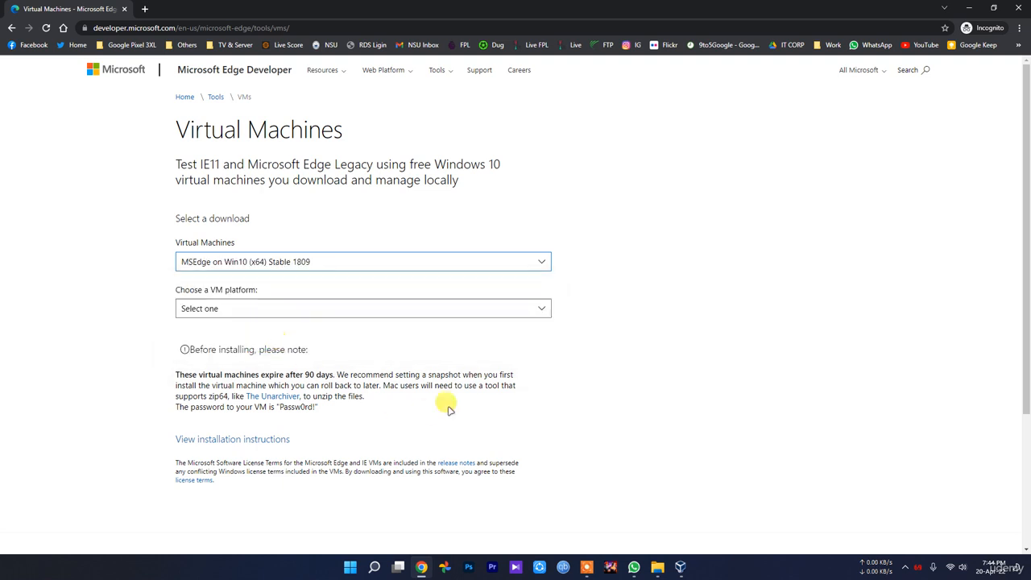
left_click(322, 260)
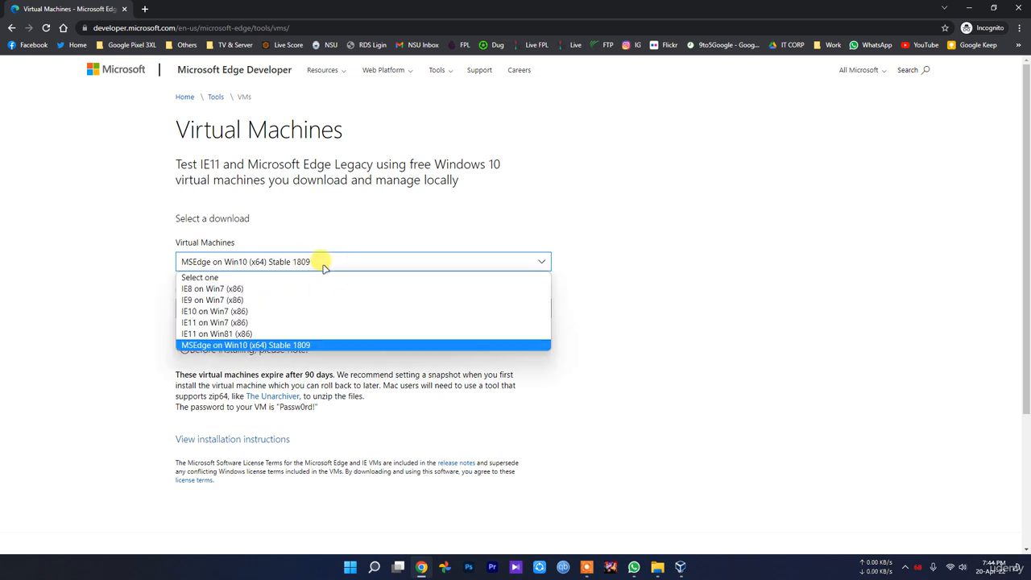
left_click(324, 264)
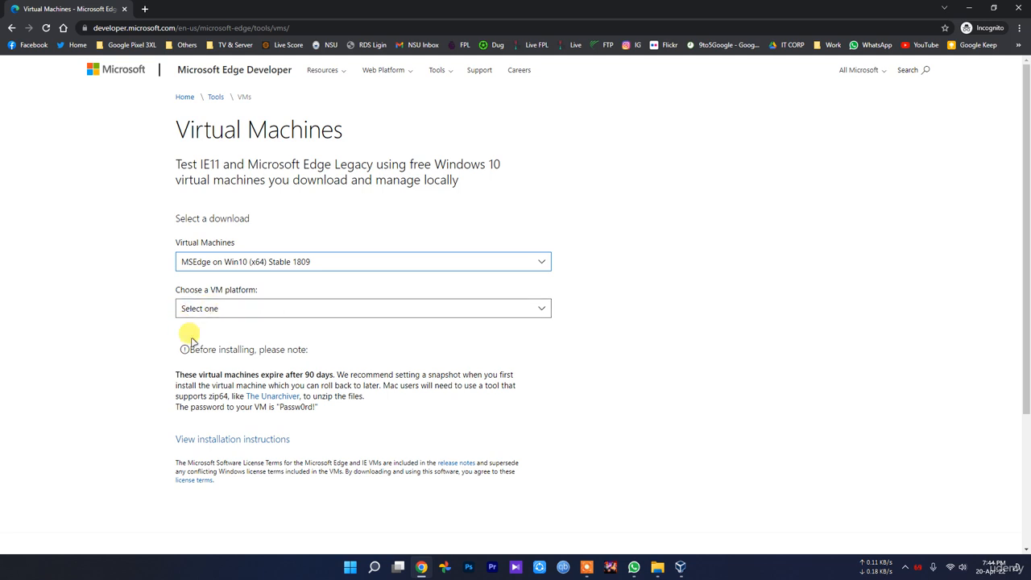
left_click(243, 310)
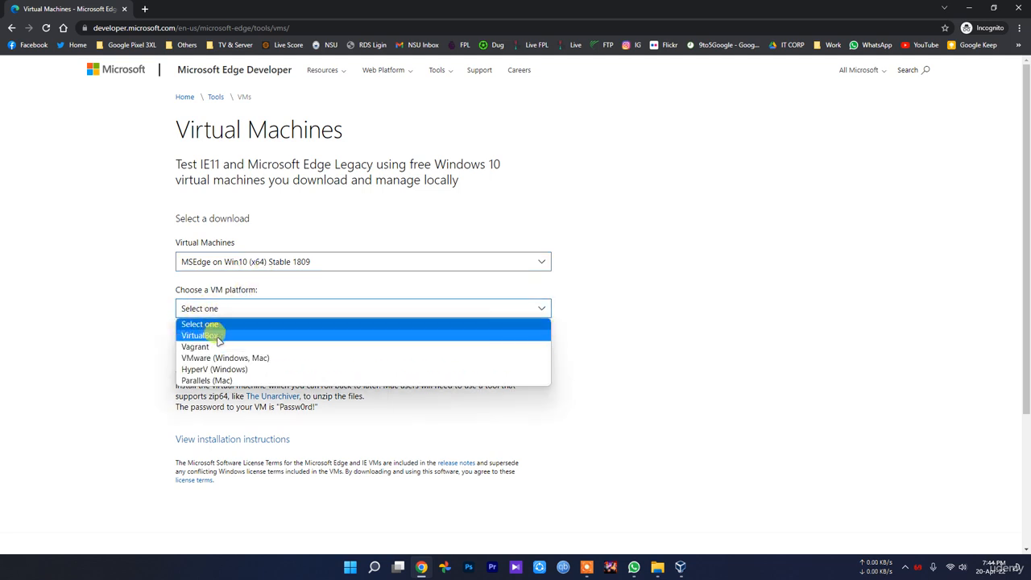
left_click(221, 336)
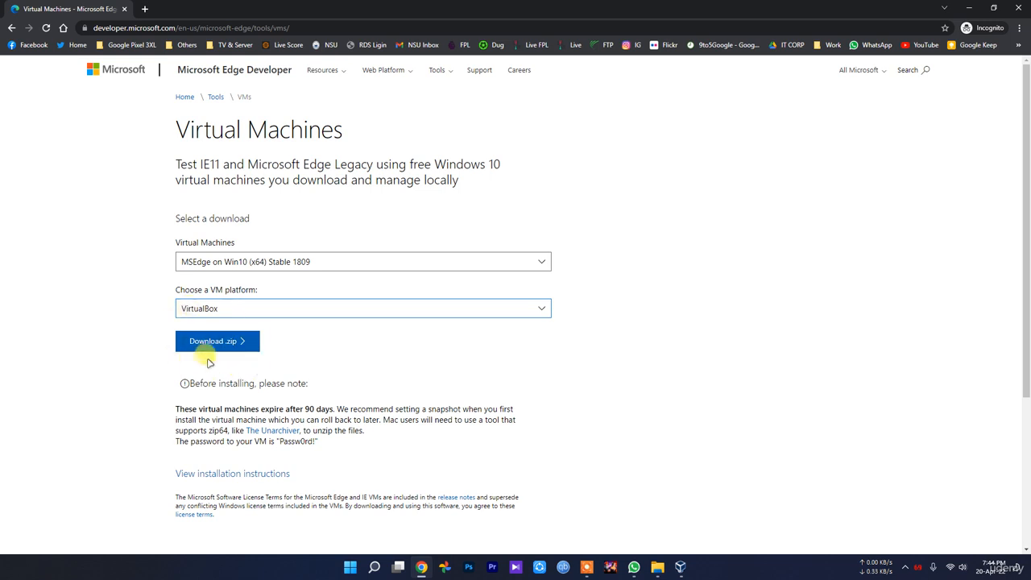
left_click(211, 346)
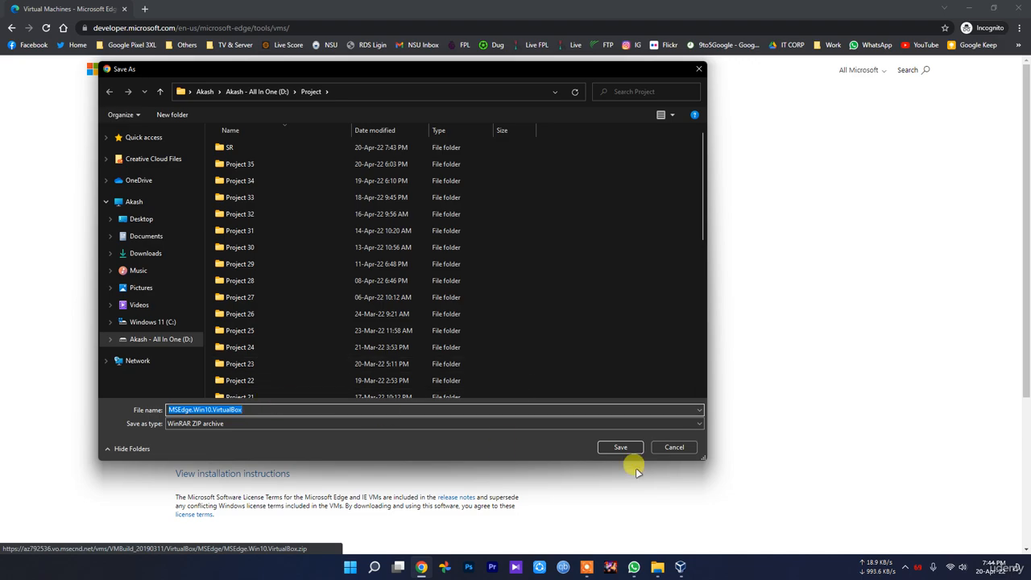
left_click(686, 447)
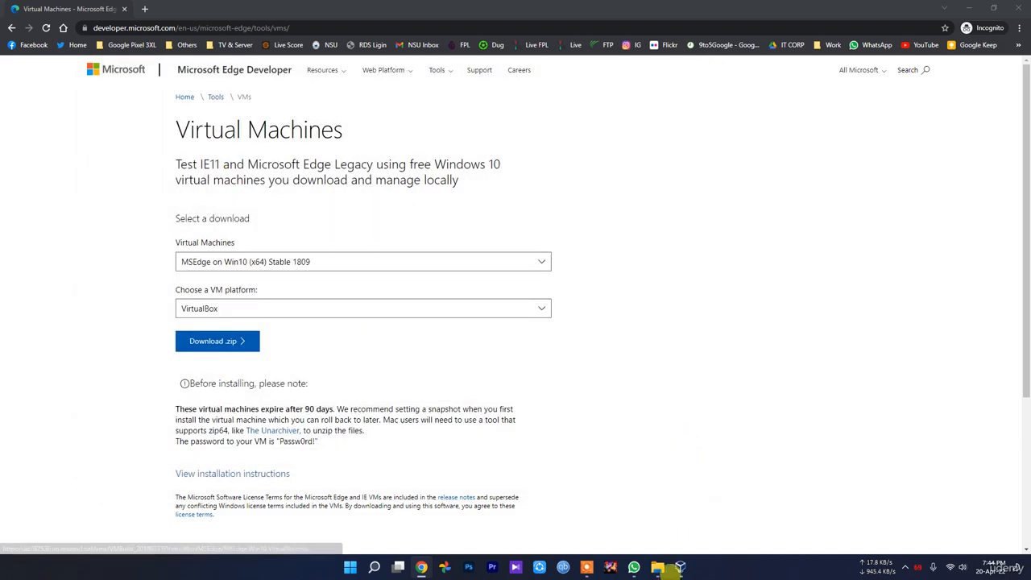
Step: Switch to File Explorer and open the MSEdge.Win10.VirtualBox folder containing the extracted virtual machine
left_click(657, 568)
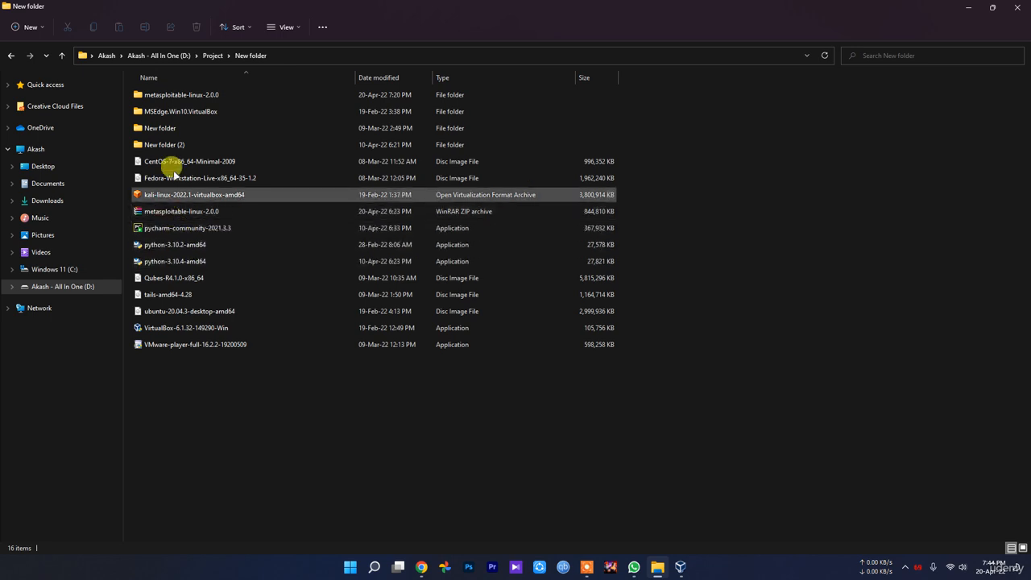
mouse_move(172, 117)
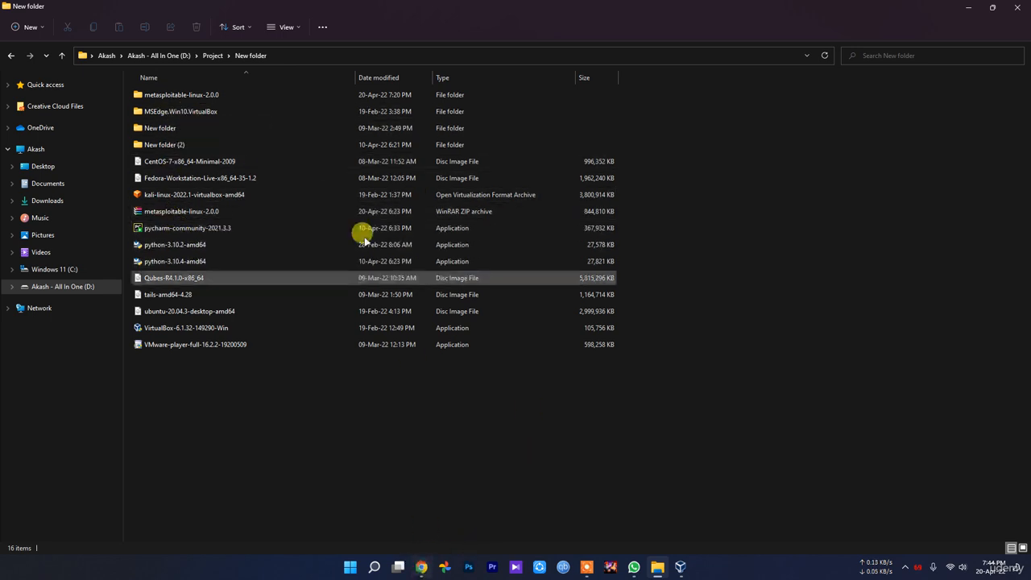
double_click(205, 109)
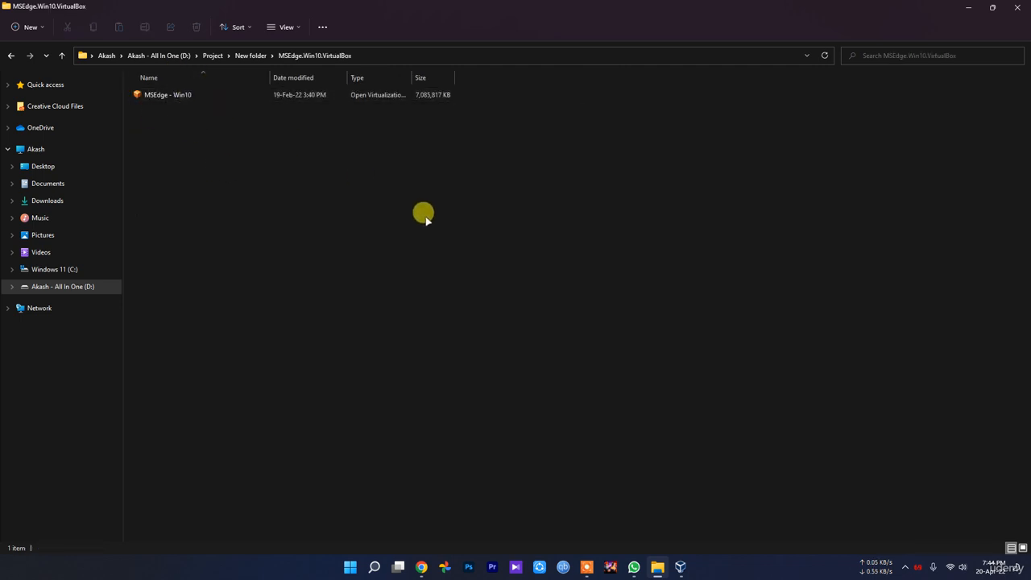
left_click(681, 567)
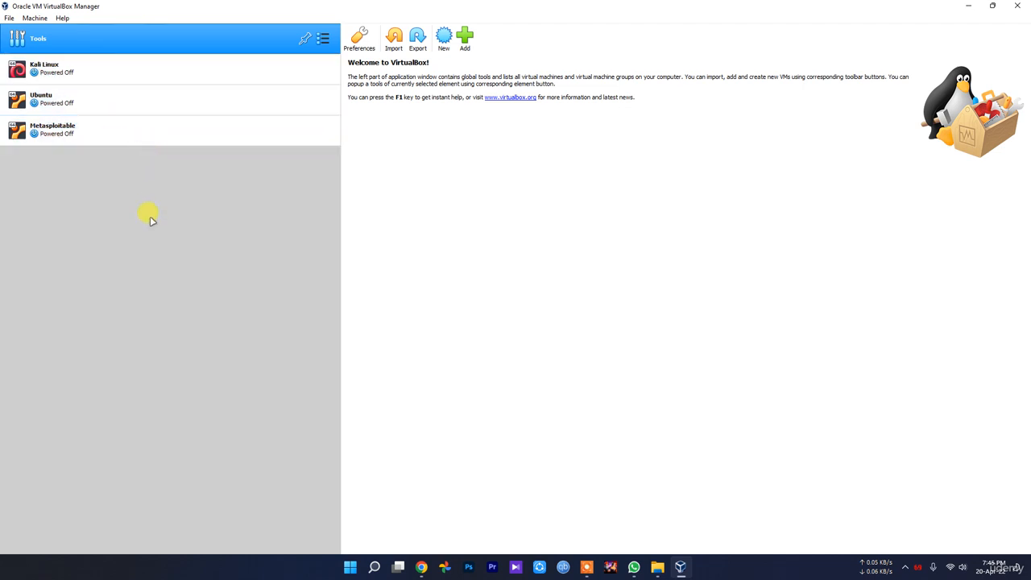
left_click(679, 567)
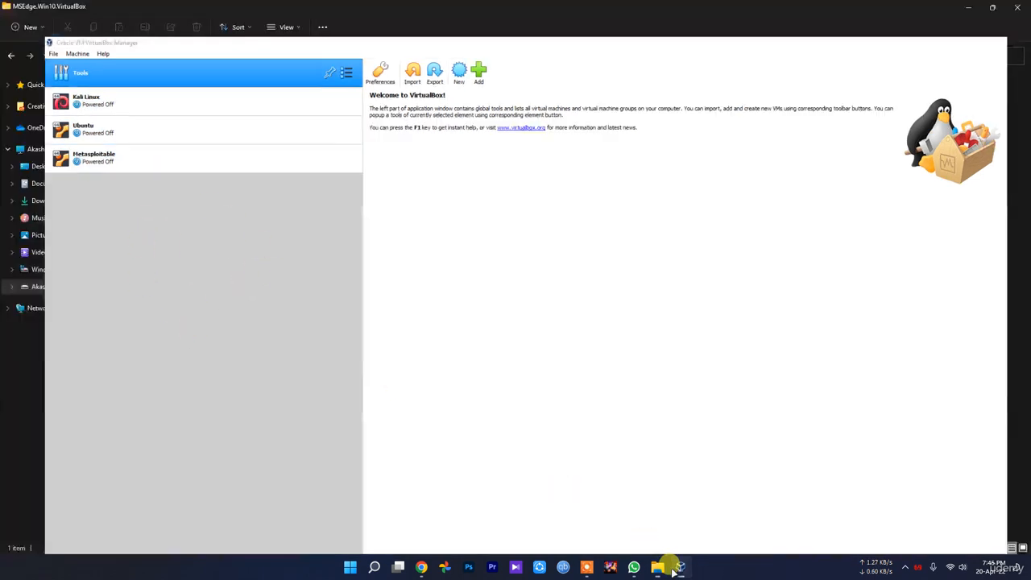
left_click(421, 565)
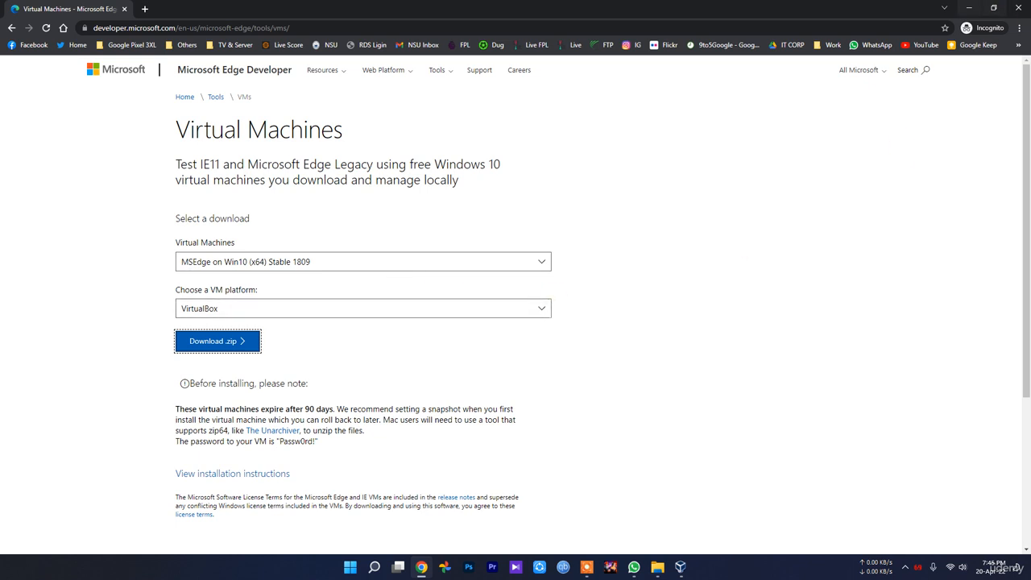
left_click(969, 8)
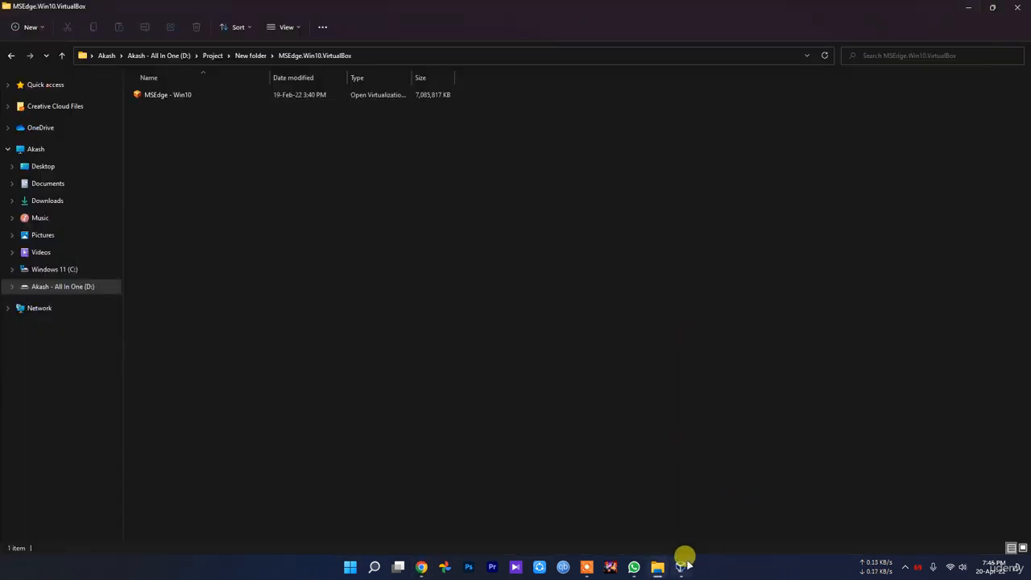
Step: Switch to VirtualBox and start a new virtual machine named Windows 10, type Microsoft Windows, version Windows 10 (64-bit)
left_click(679, 566)
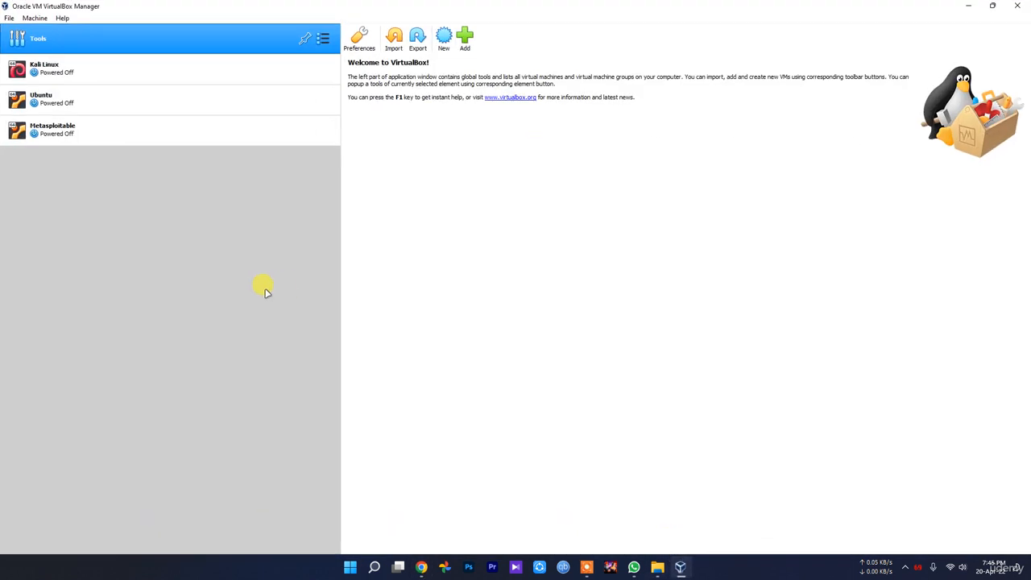
left_click(443, 40)
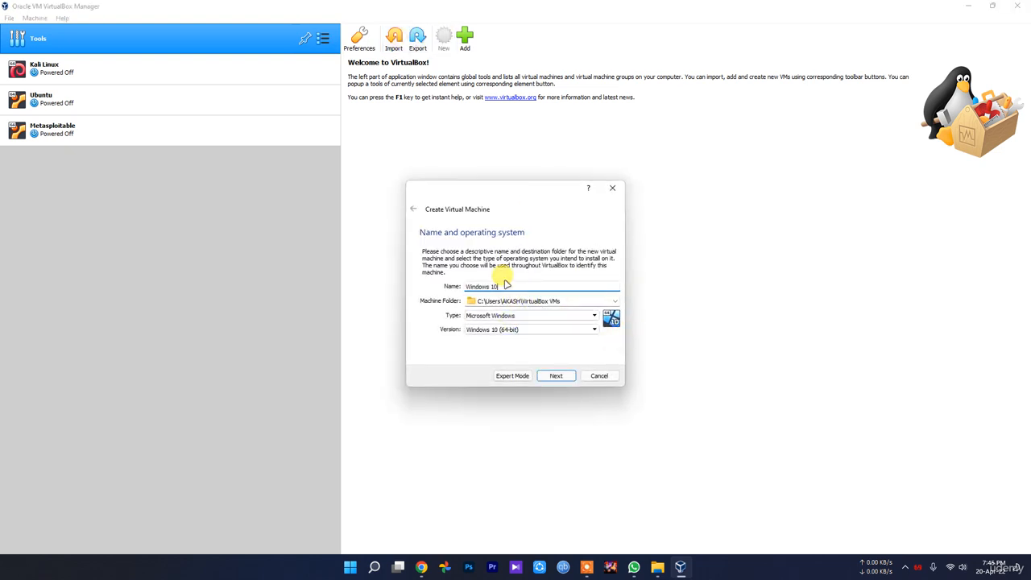
left_click(522, 319)
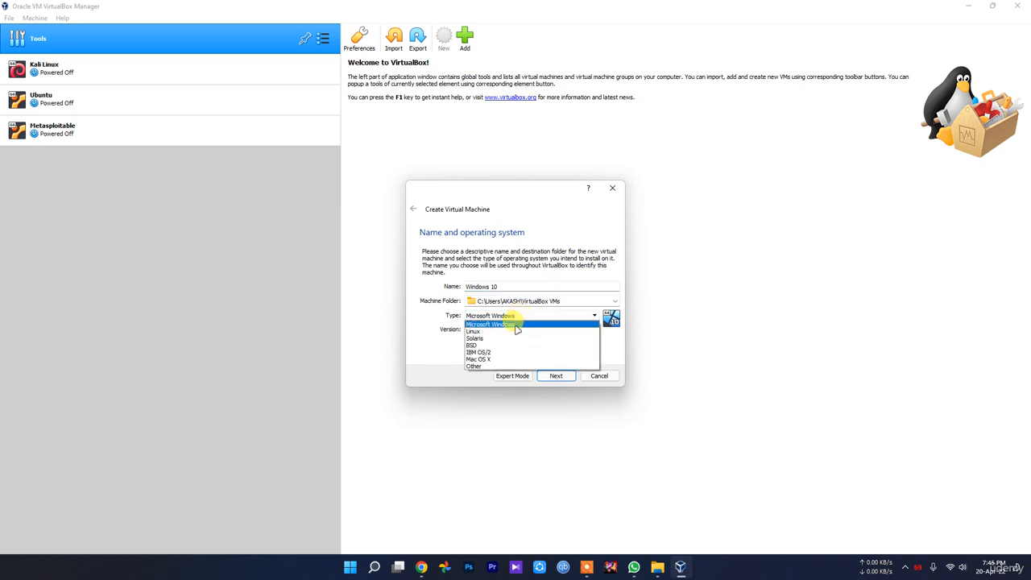
left_click(489, 321)
left_click(519, 329)
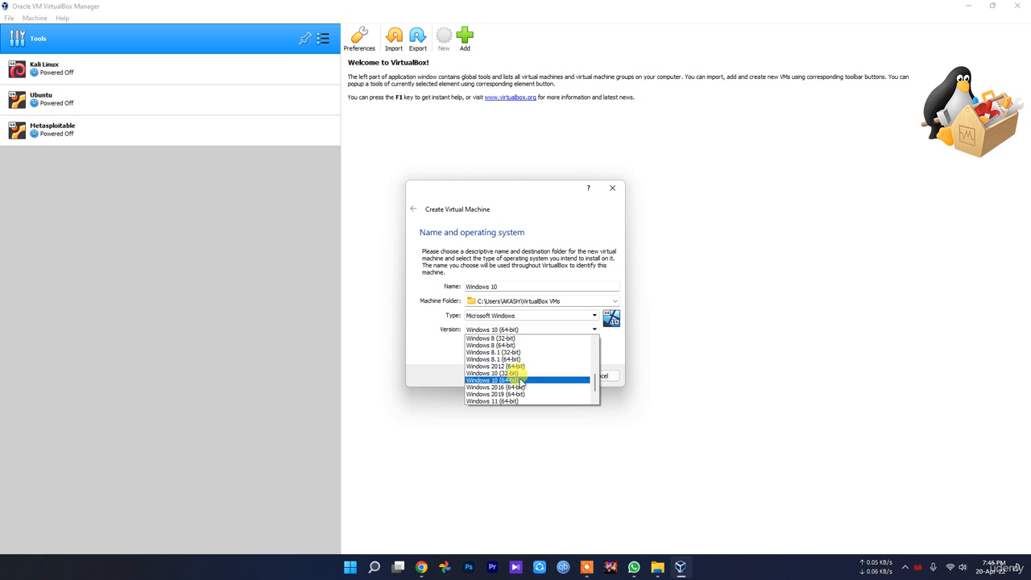
left_click(520, 381)
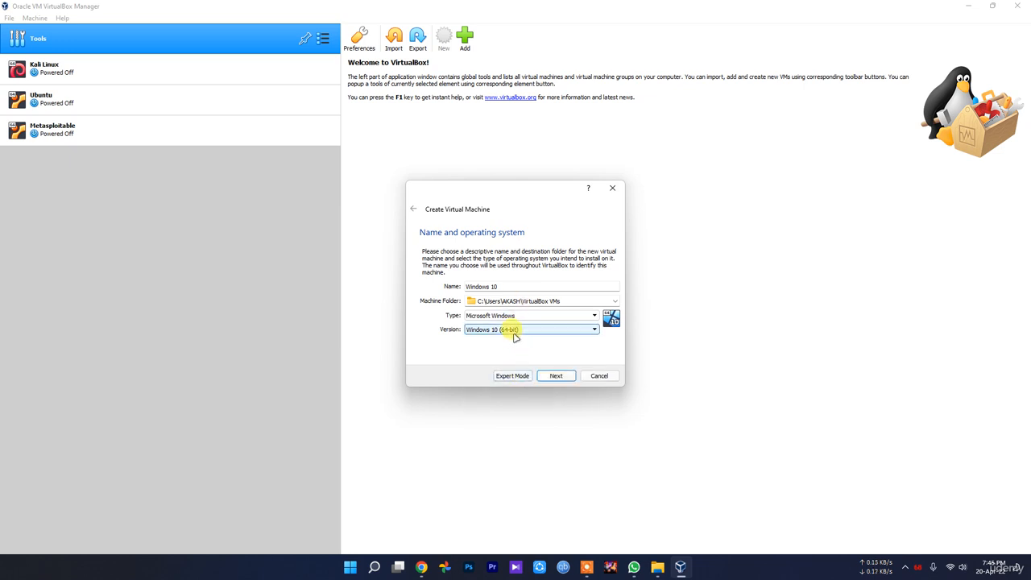
left_click(513, 332)
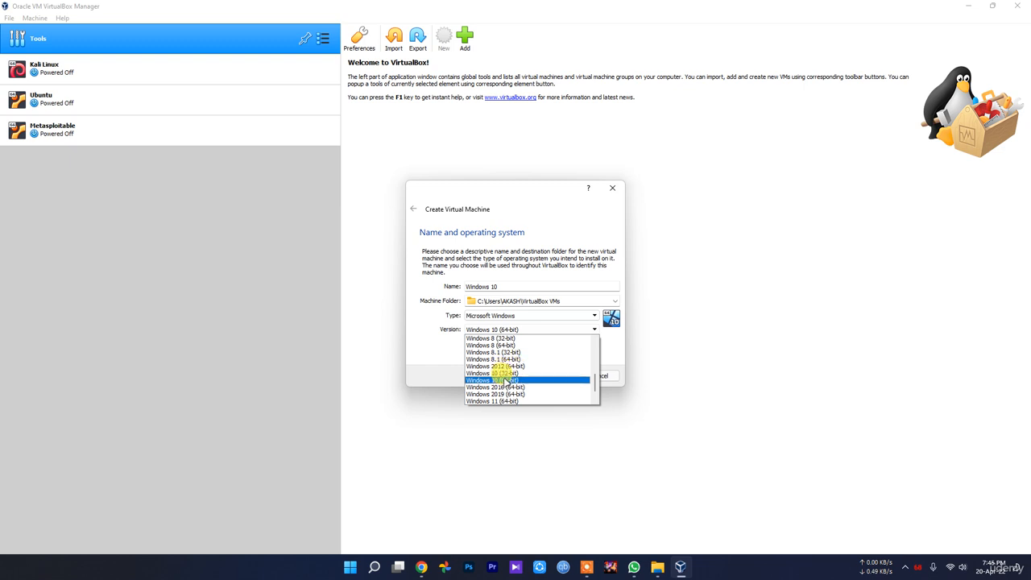
left_click(414, 355)
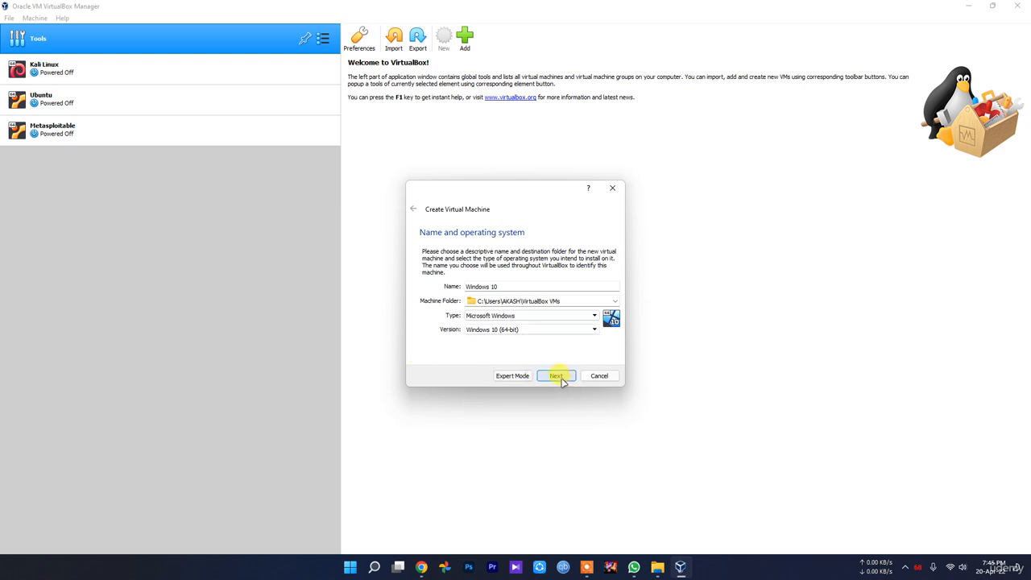
left_click(612, 302)
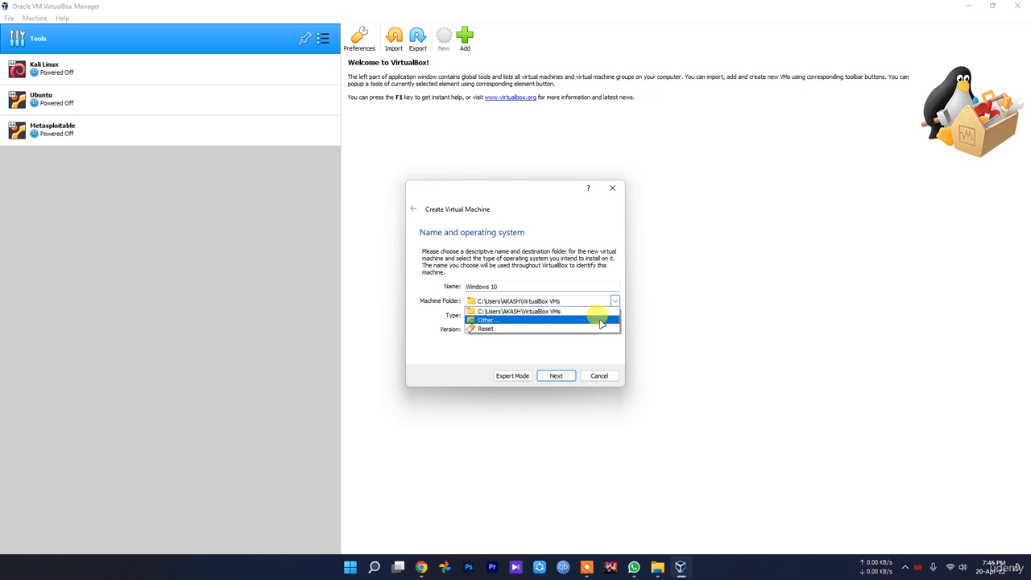
left_click(475, 358)
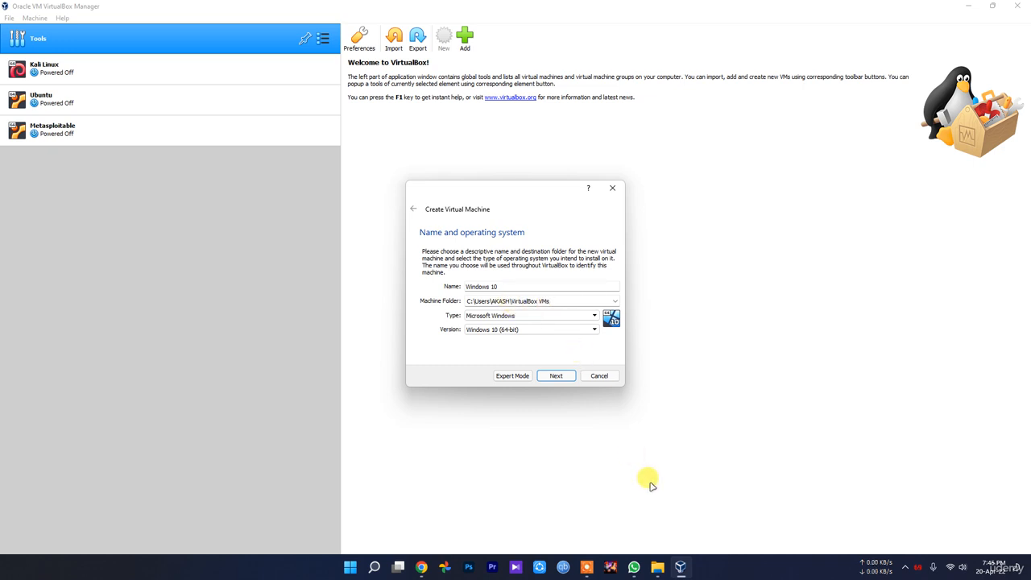
Step: Switch to File Explorer and open the VirtualBox VMs folder inside the user's profile folder on drive C:
left_click(1027, 573)
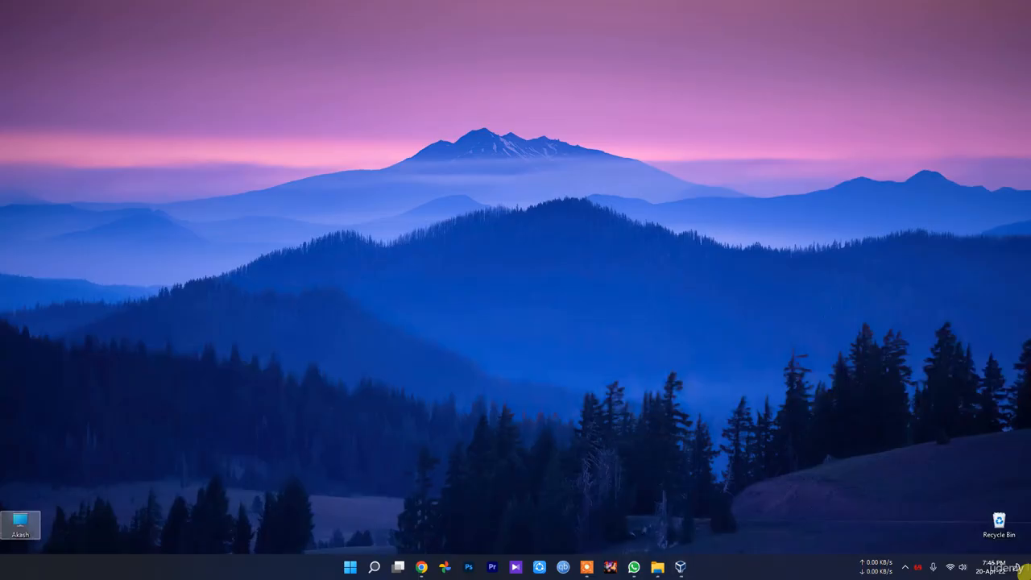
double_click(16, 526)
double_click(135, 123)
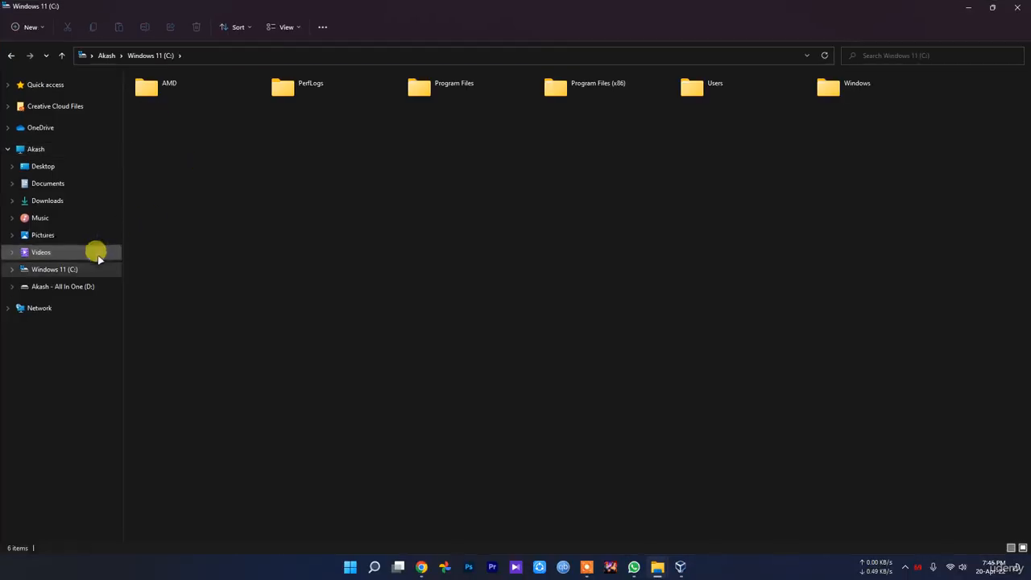
double_click(746, 90)
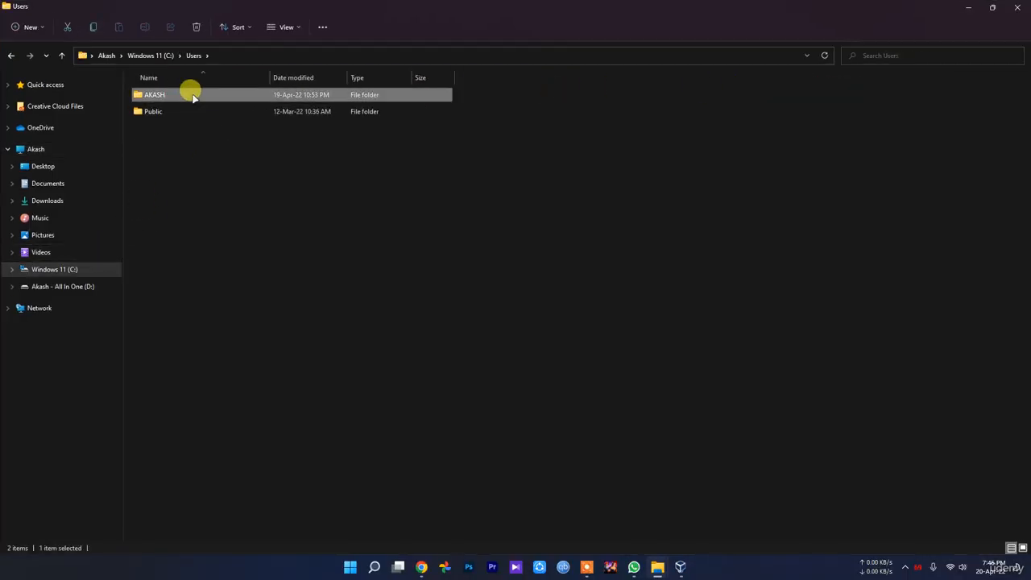
double_click(193, 92)
scroll(190, 242, "down", 1)
double_click(170, 517)
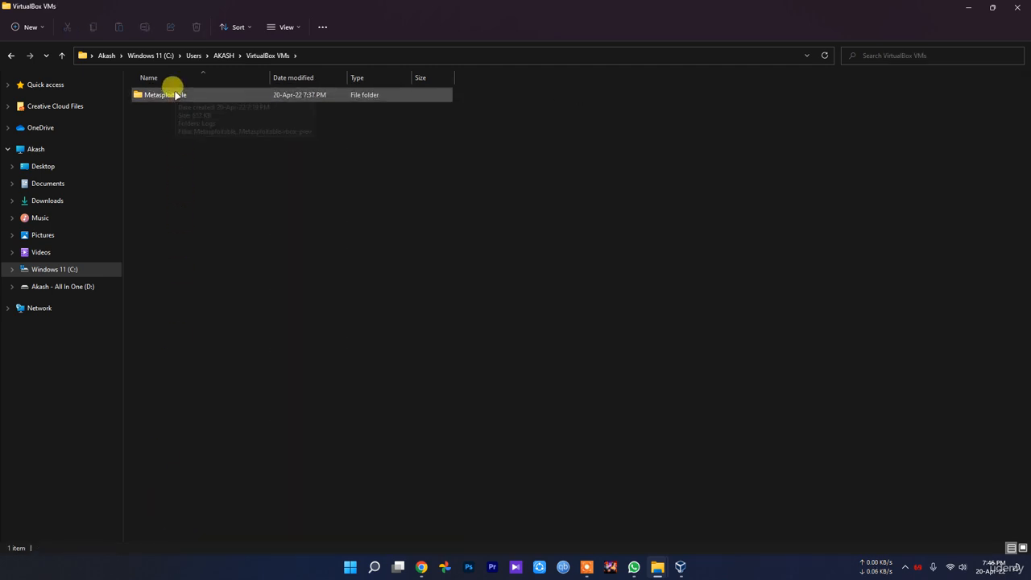
left_click(174, 95)
Step: Go back up to the drive overview and open drive D:
key("alt+Up")
key("alt+Up")
key("alt+Up")
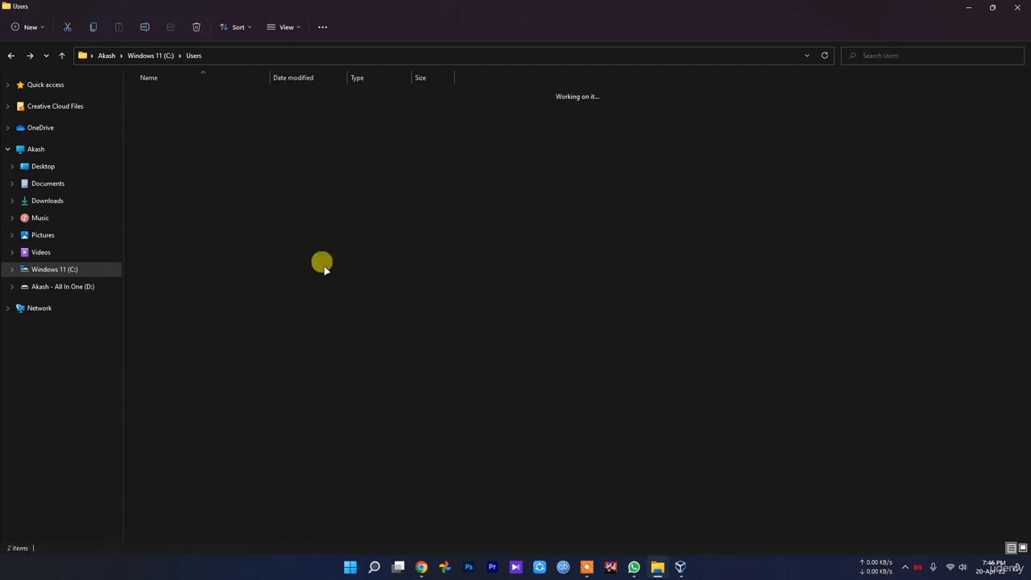
key("alt+Up")
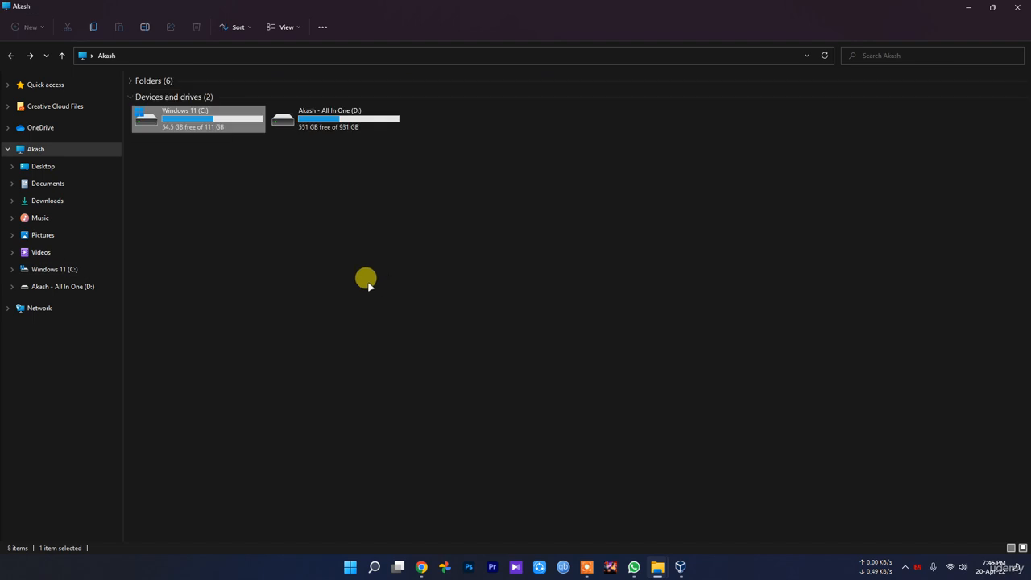
double_click(311, 116)
left_click(904, 566)
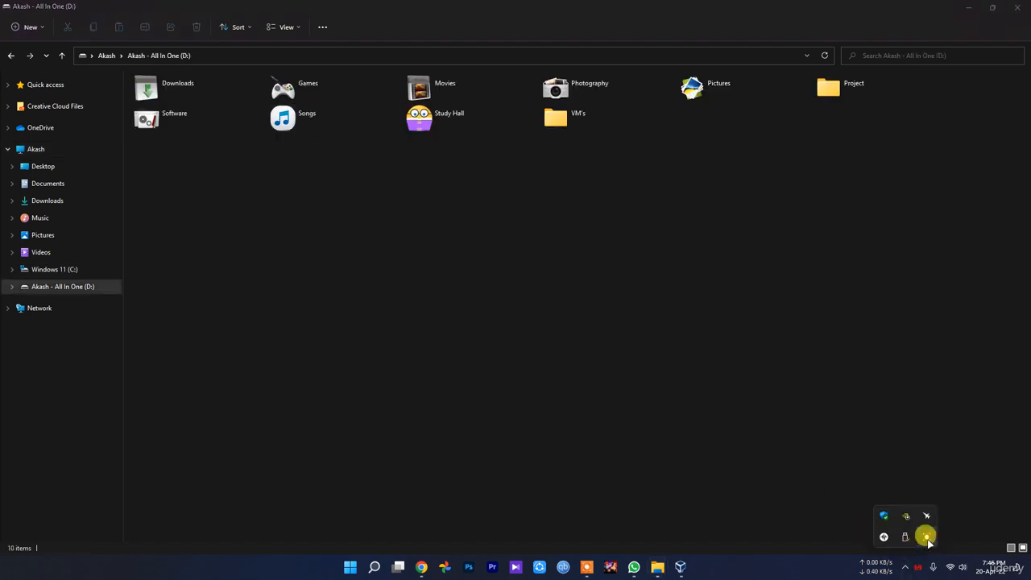
left_click(923, 536)
left_click(691, 551)
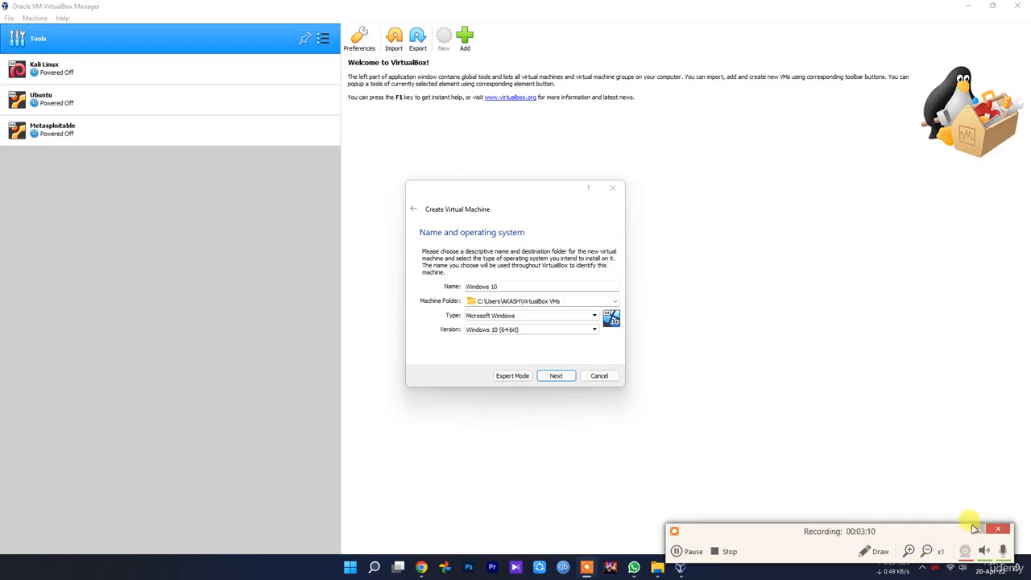
left_click(974, 529)
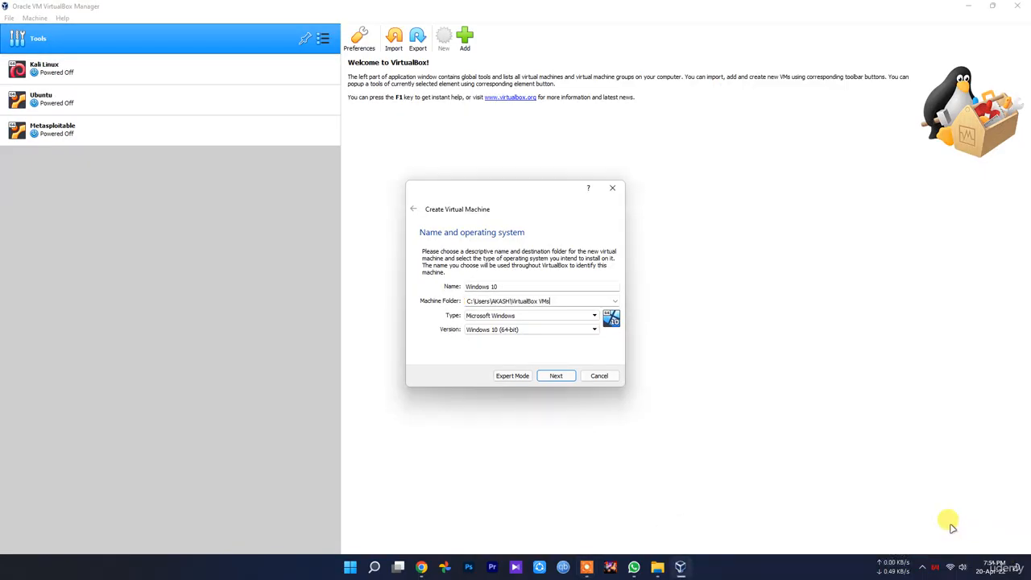
Step: Set the new virtual machine's folder to VM's on drive D: and continue to the memory size
left_click(614, 301)
left_click(554, 322)
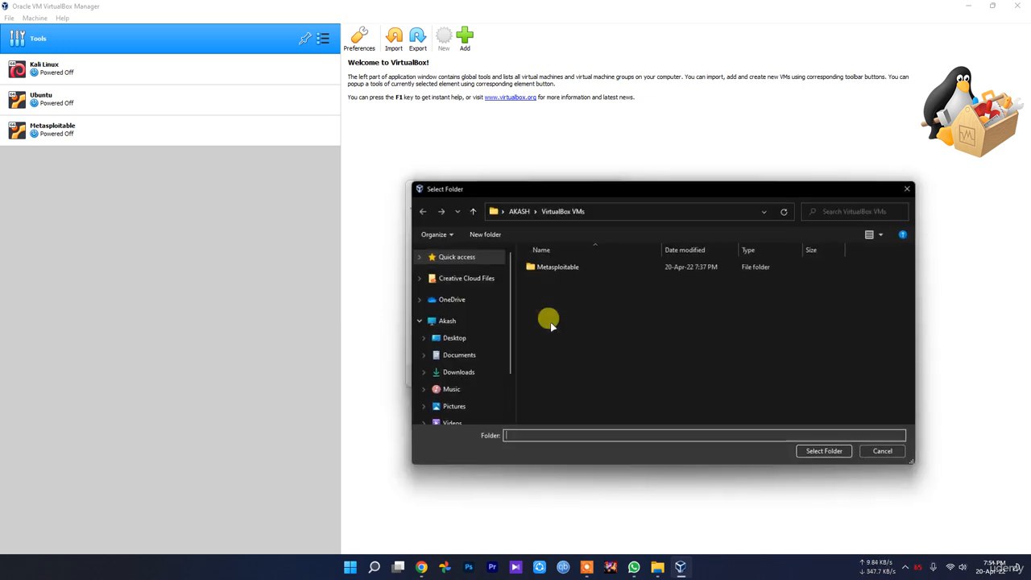
scroll(471, 402, "down", 2)
left_click(489, 394)
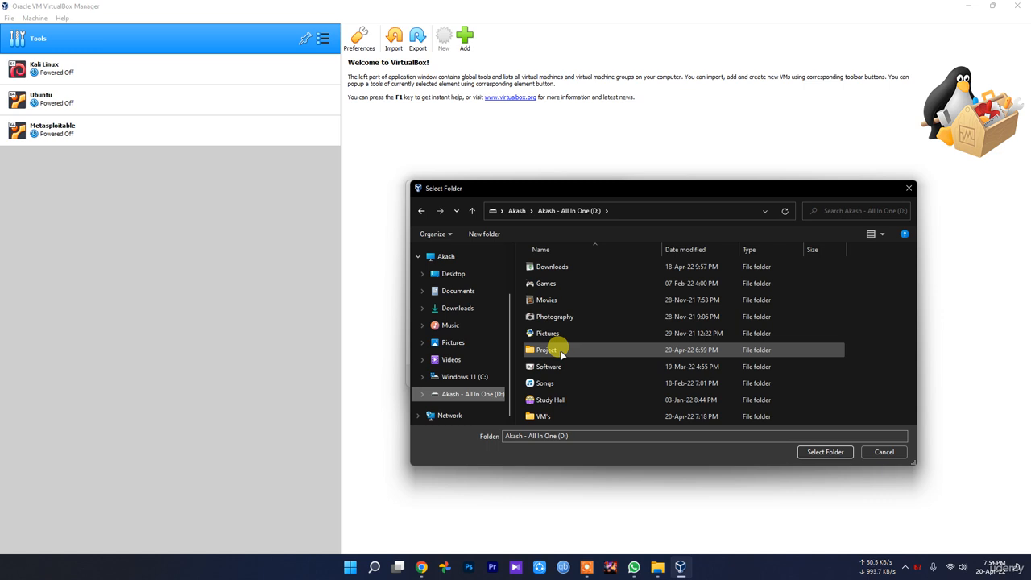
double_click(555, 416)
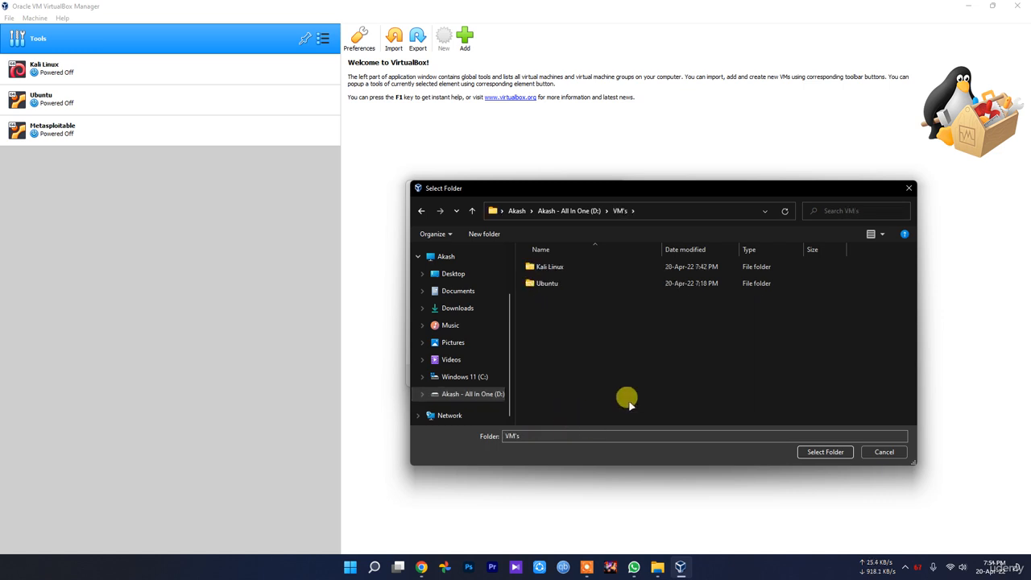
left_click(834, 456)
left_click(557, 376)
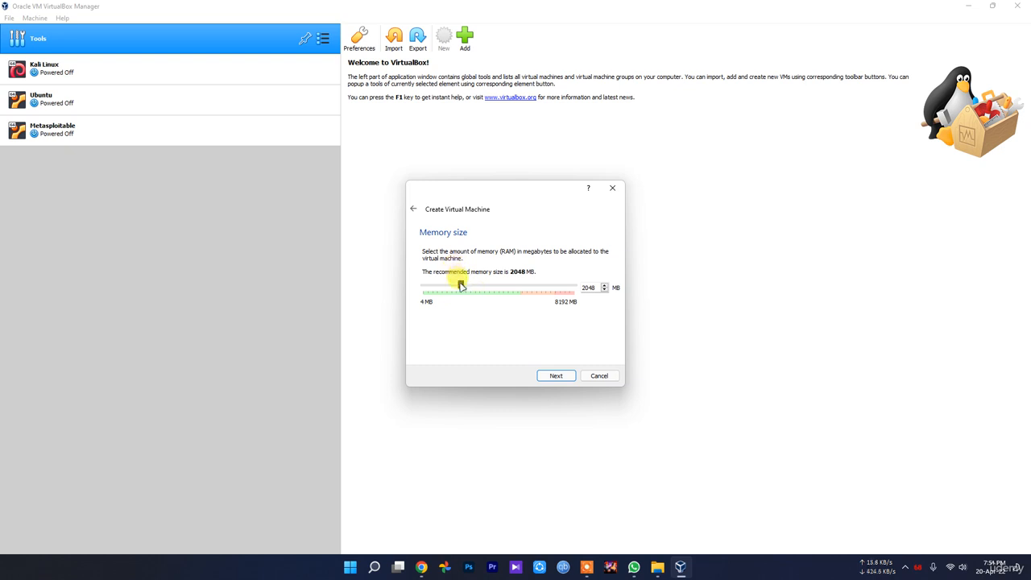
Step: Set the virtual machine's memory size to 2048 MB and continue to the hard disk options
left_click_drag(461, 285, 506, 293)
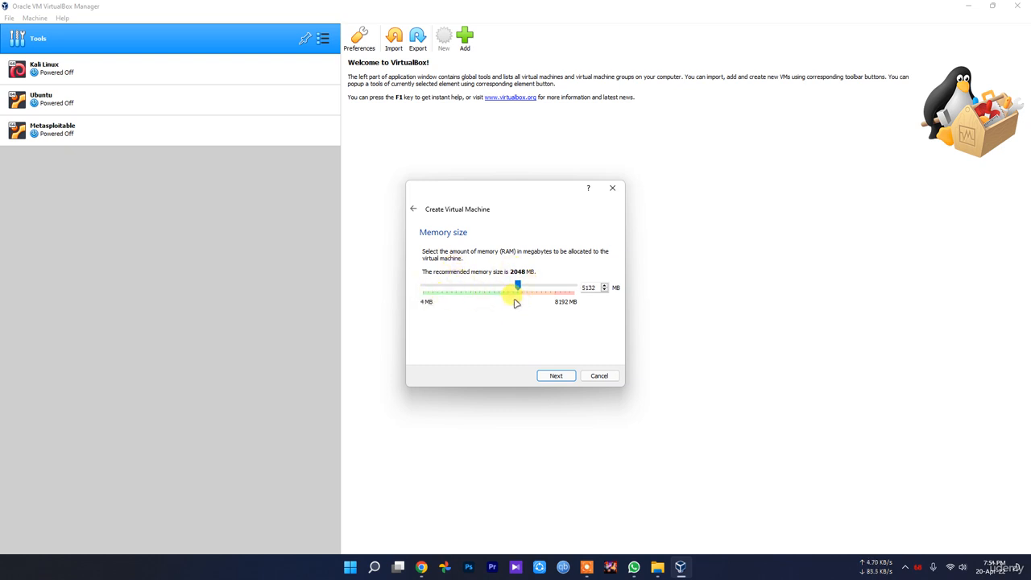
left_click_drag(518, 286, 464, 286)
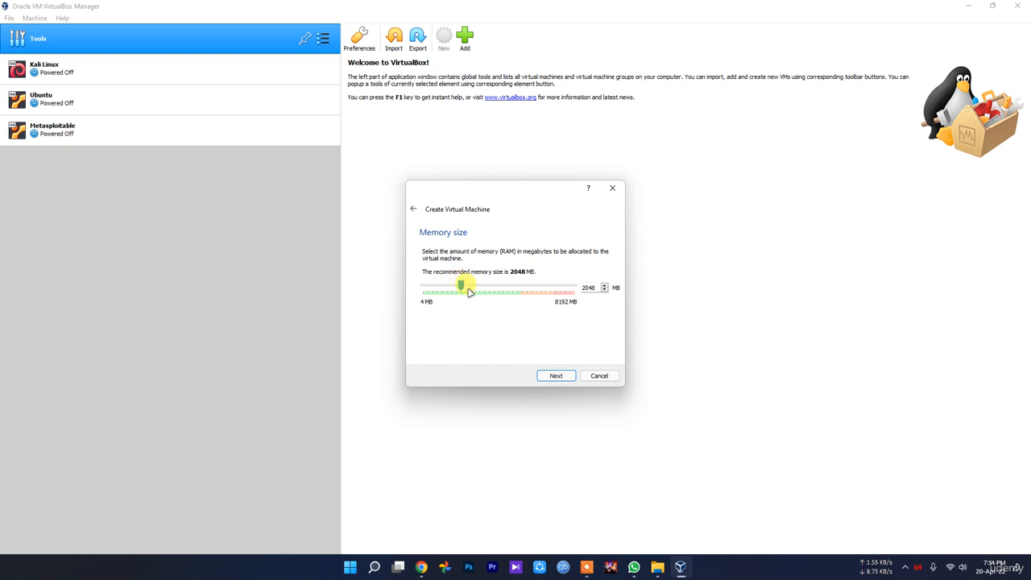
left_click(556, 375)
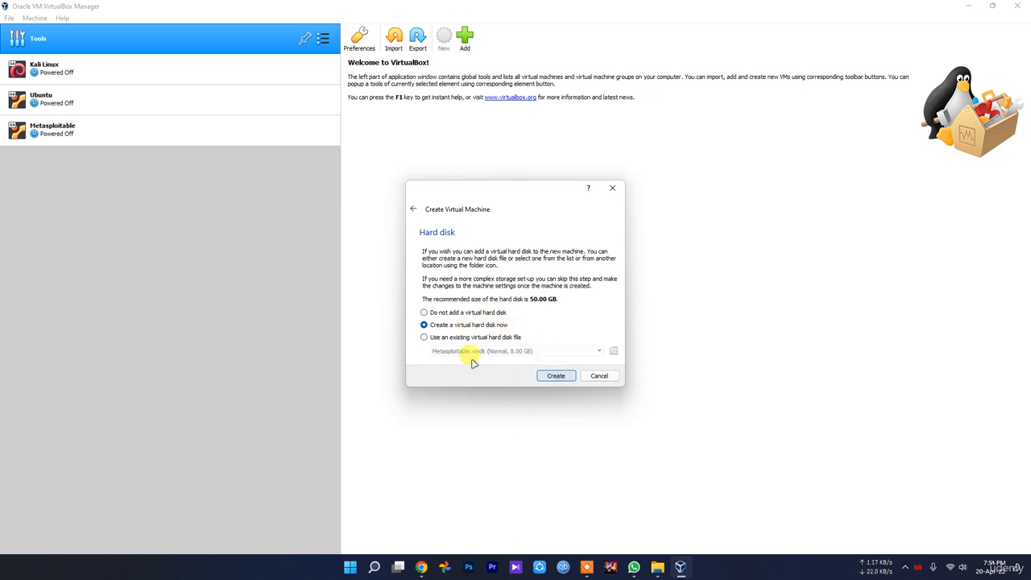
Step: Switch to File Explorer and examine the properties and details of the MSEdge - Win10 file, then close them
left_click(659, 566)
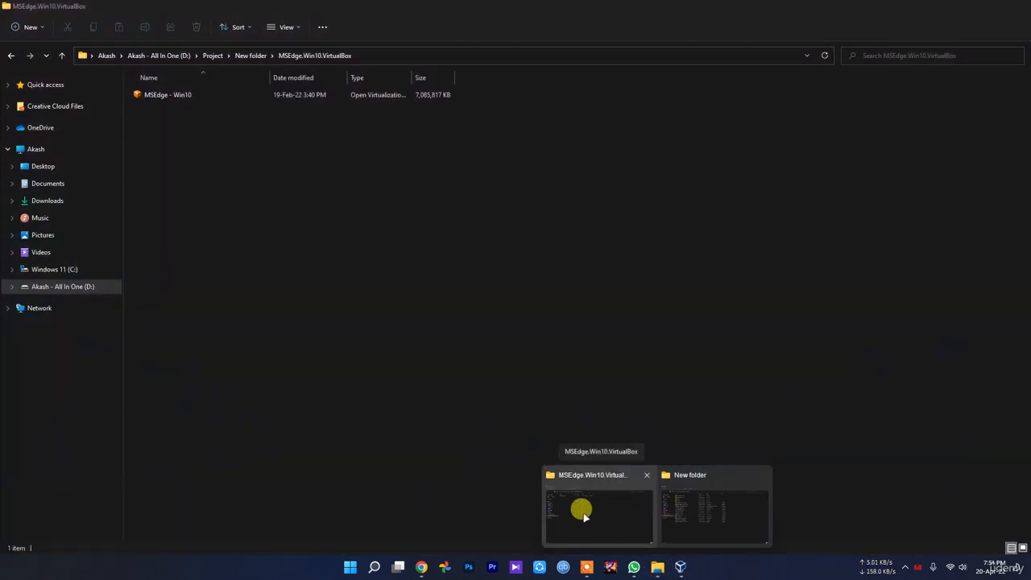
left_click(585, 515)
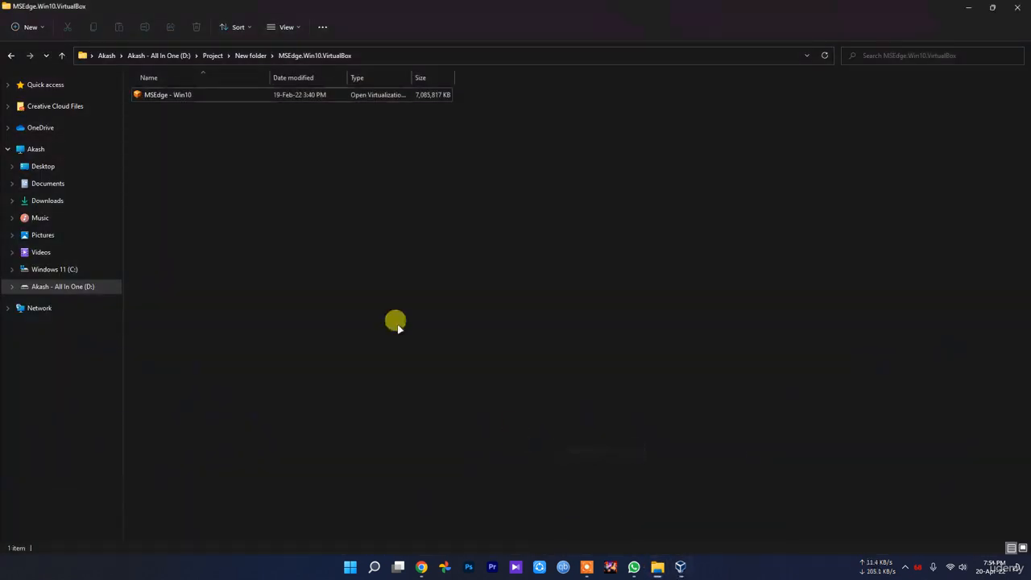
right_click(190, 95)
left_click(245, 200)
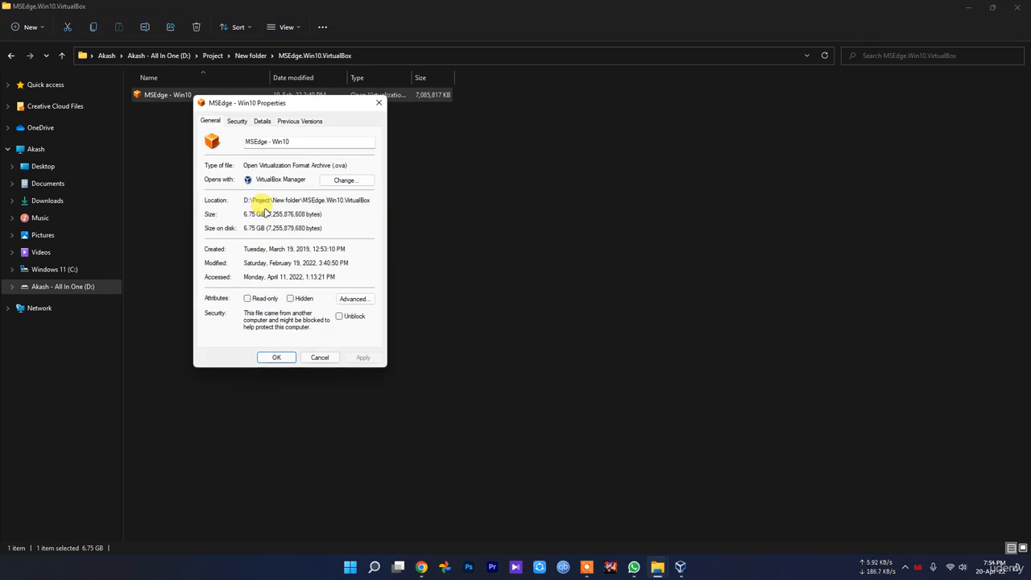
left_click(236, 121)
left_click(210, 121)
left_click(262, 121)
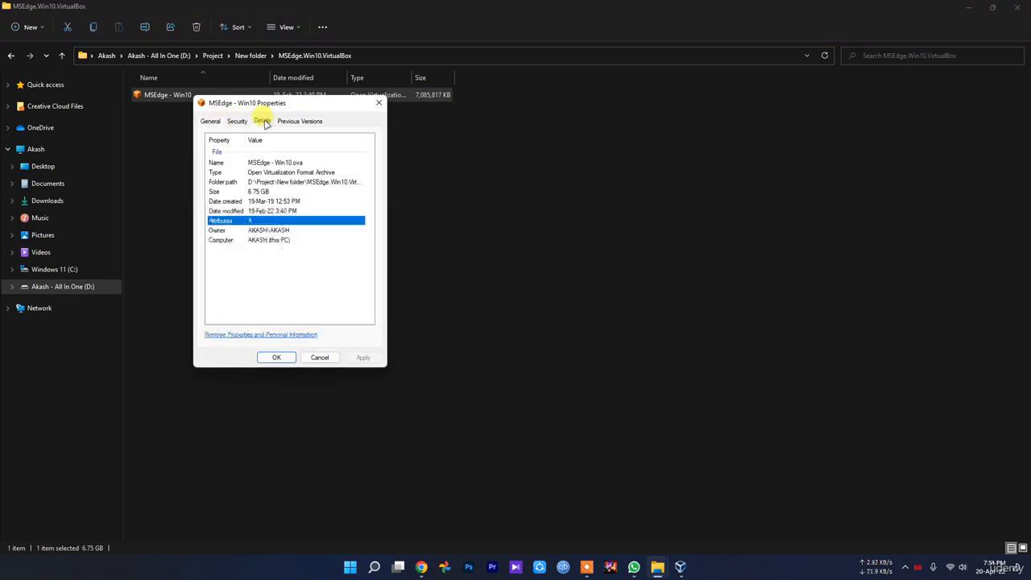
left_click(322, 357)
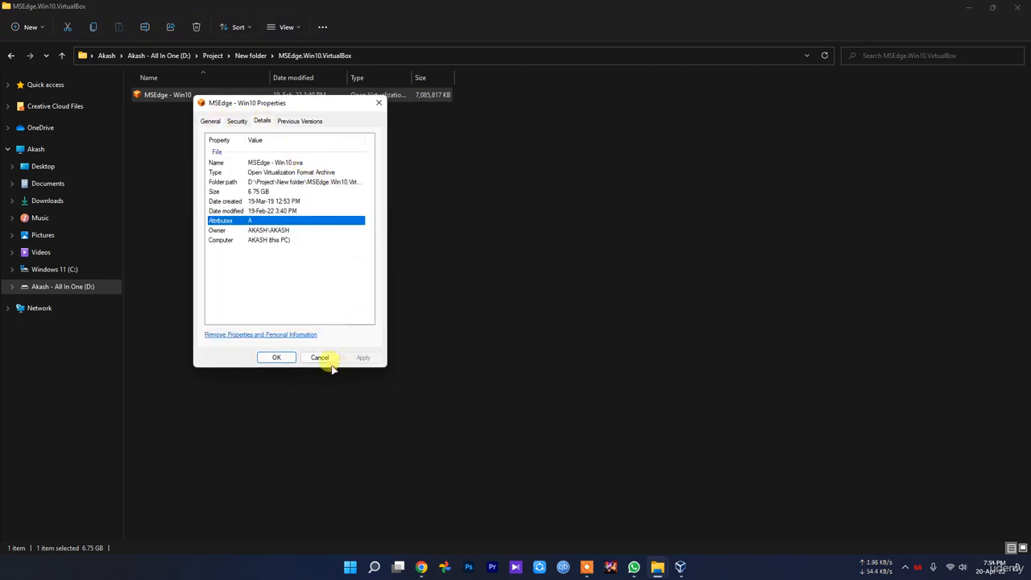
Step: Switch back to VirtualBox and create a dynamically allocated VDI virtual hard disk of about 45.30 GB for the machine
left_click(680, 567)
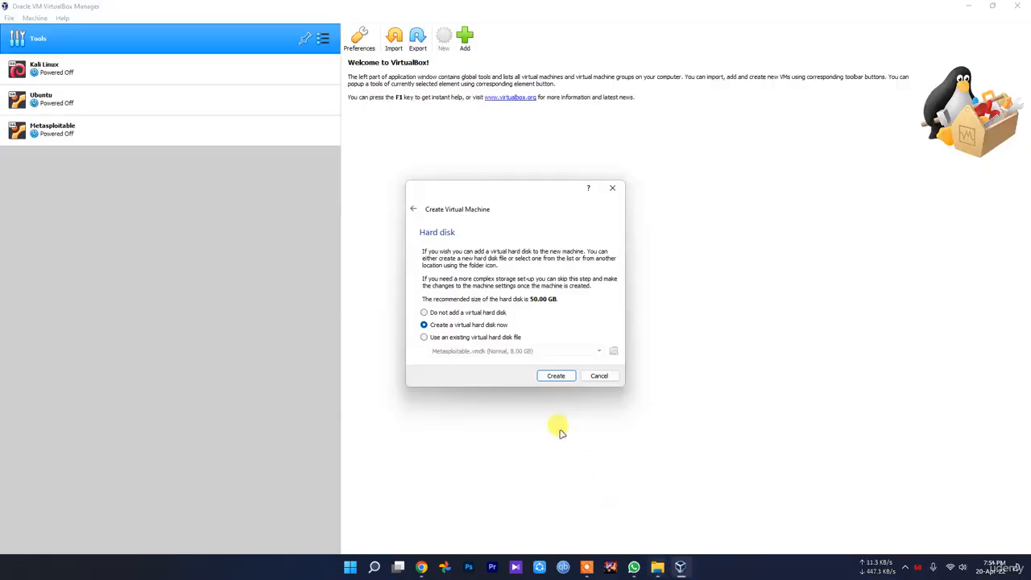
left_click(556, 375)
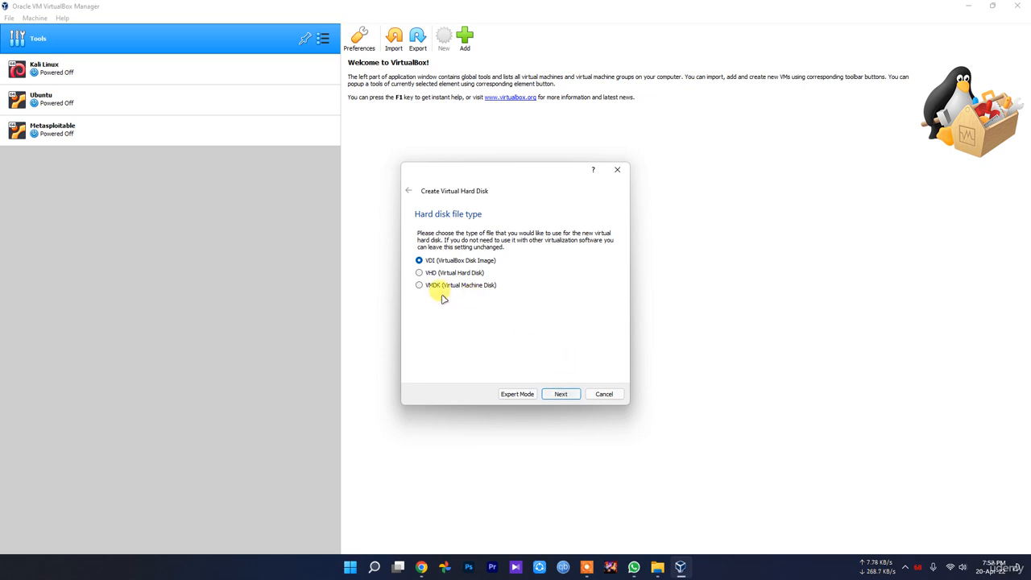
left_click(562, 393)
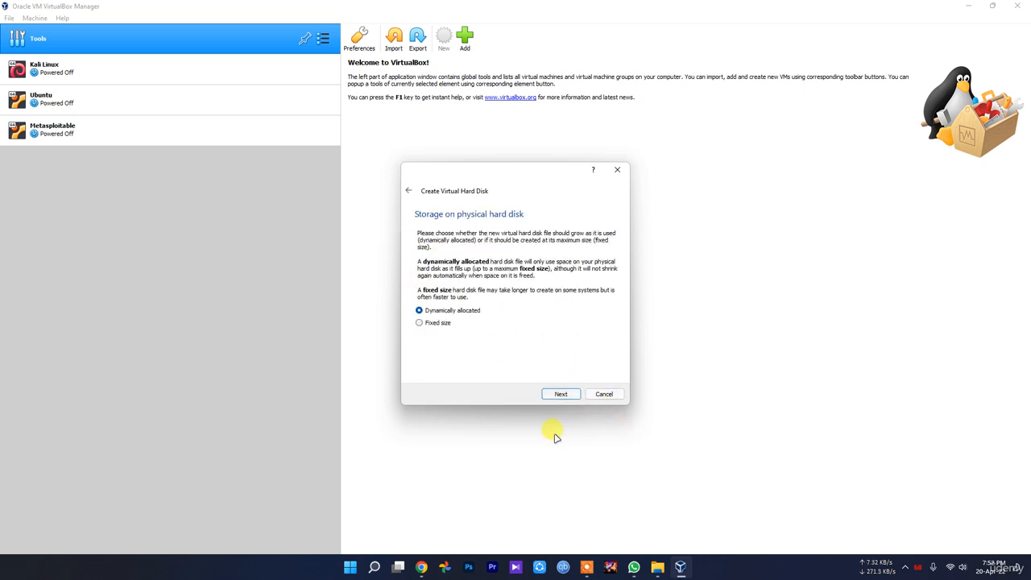
left_click(562, 394)
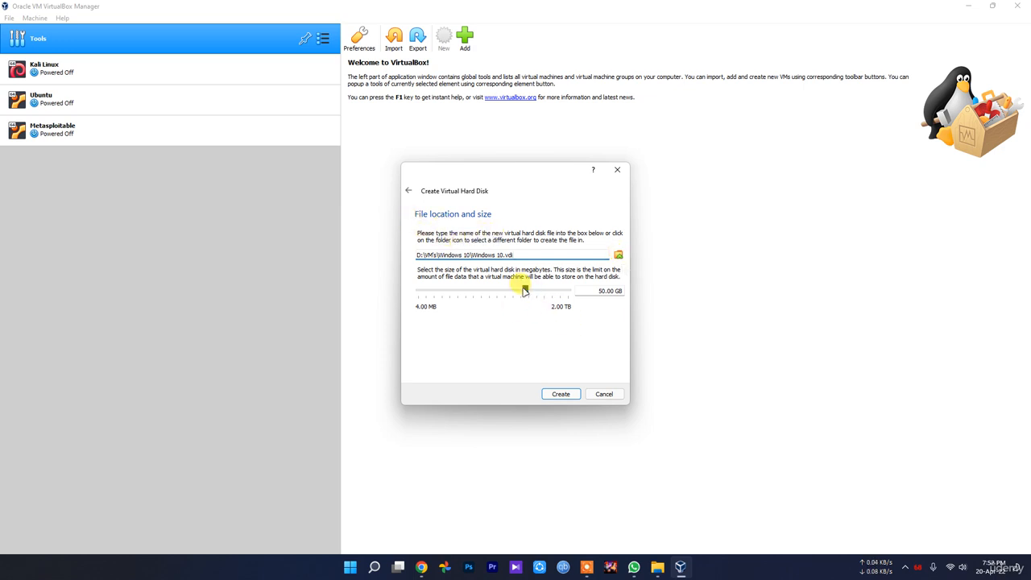
left_click_drag(524, 295, 521, 296)
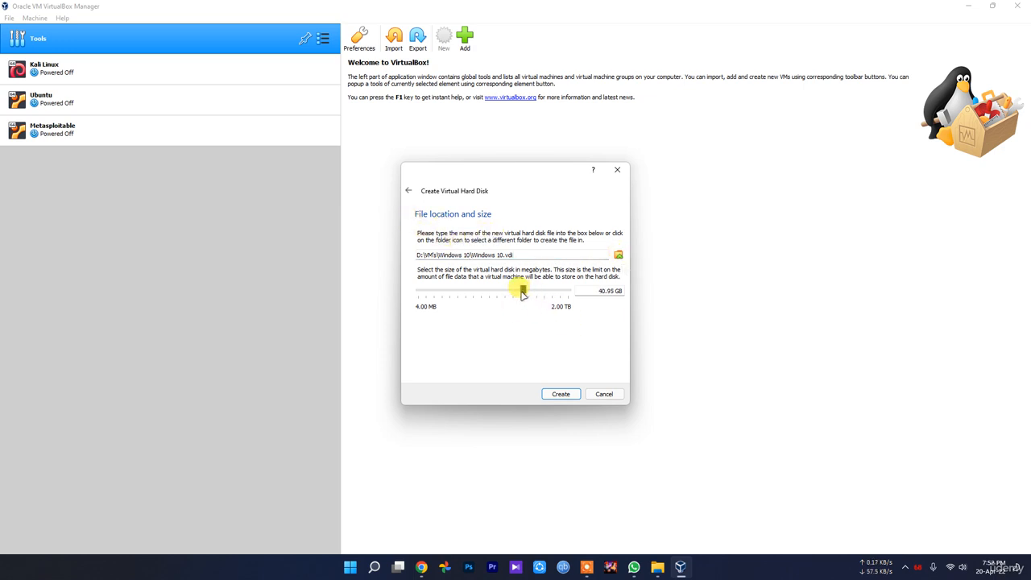
mouse_move(520, 299)
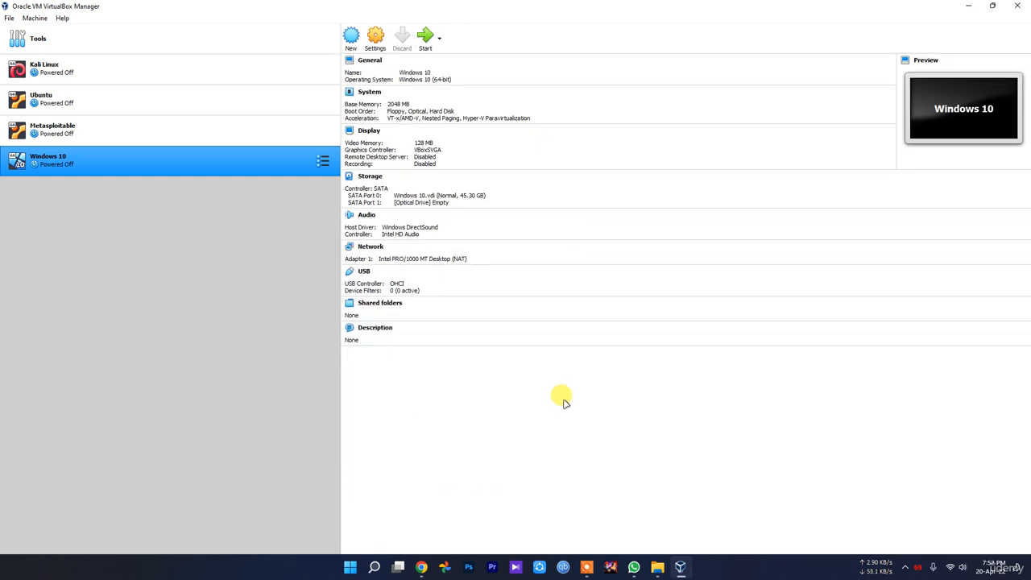
Step: Set both the shared clipboard and drag'n'drop of the Windows 10 virtual machine to Bidirectional
left_click(376, 47)
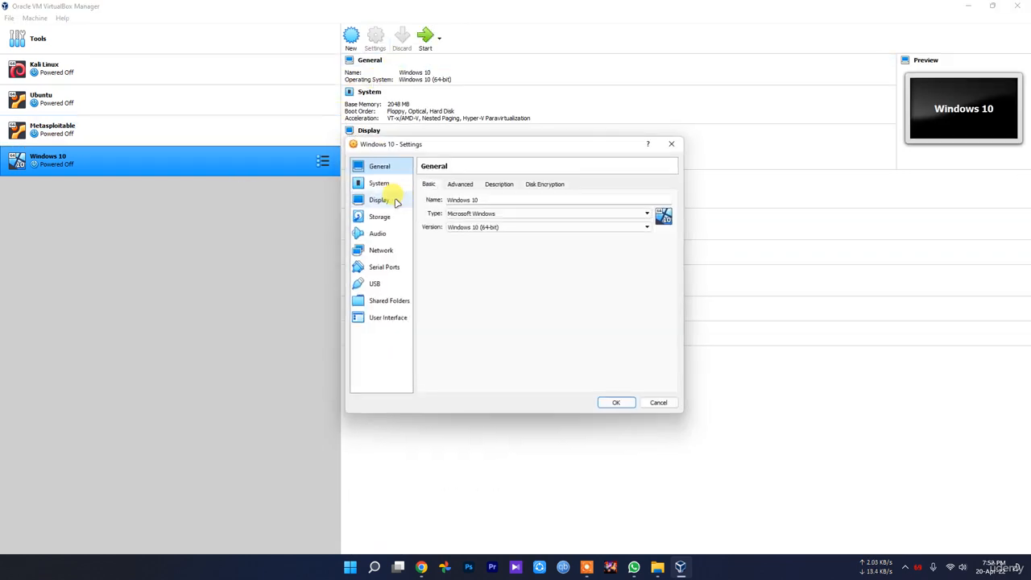
left_click(465, 184)
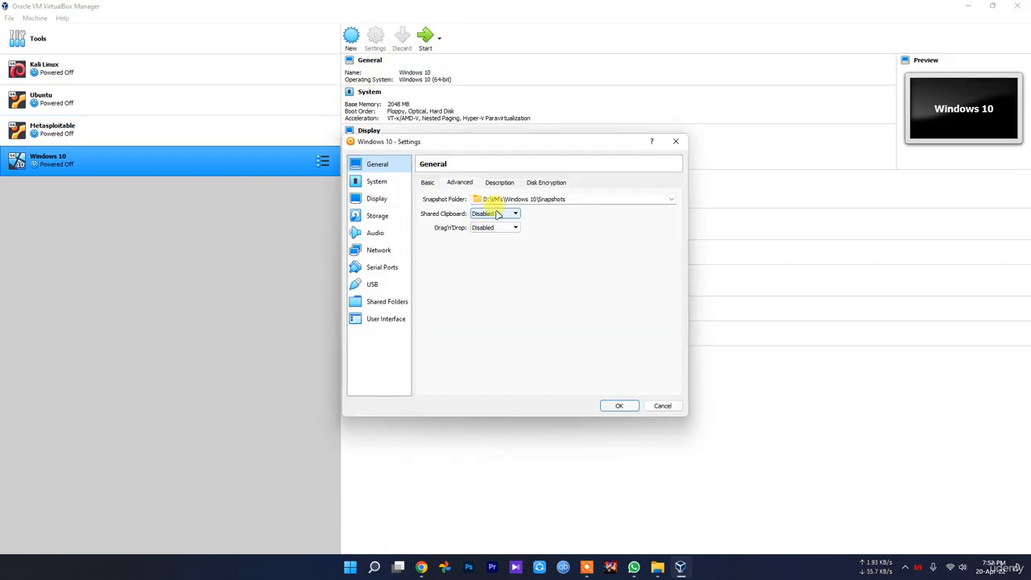
left_click(497, 216)
left_click(499, 243)
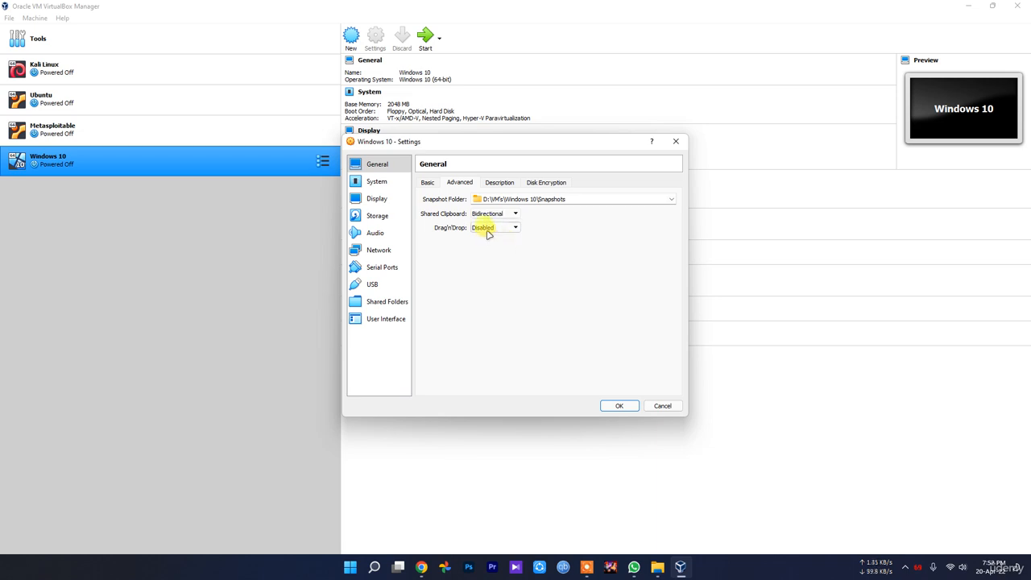
left_click(489, 228)
left_click(493, 257)
left_click(485, 228)
left_click(491, 255)
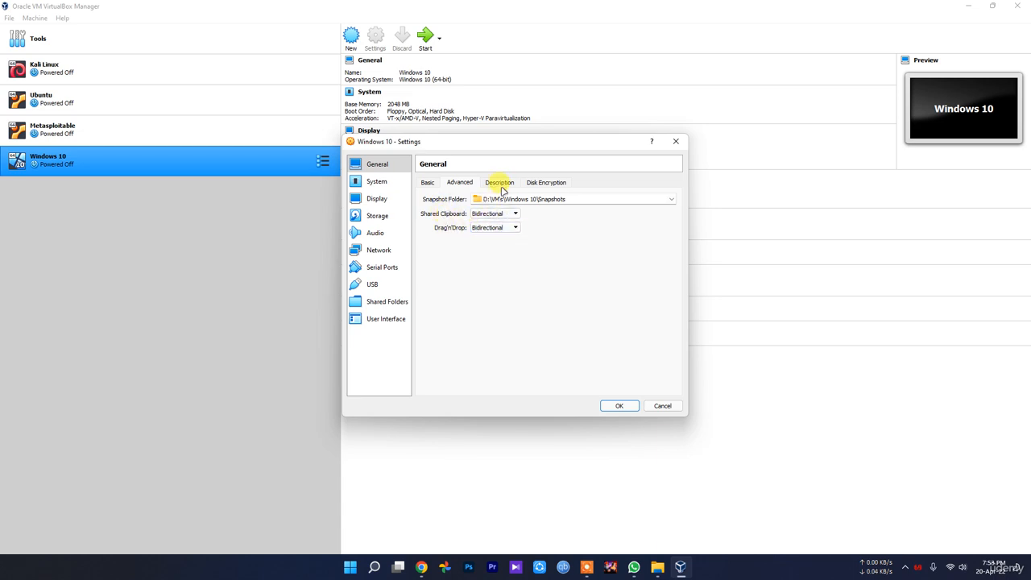
Step: Set the virtual machine's processor count to 2 and view its display settings
left_click(497, 182)
left_click(565, 183)
left_click(376, 181)
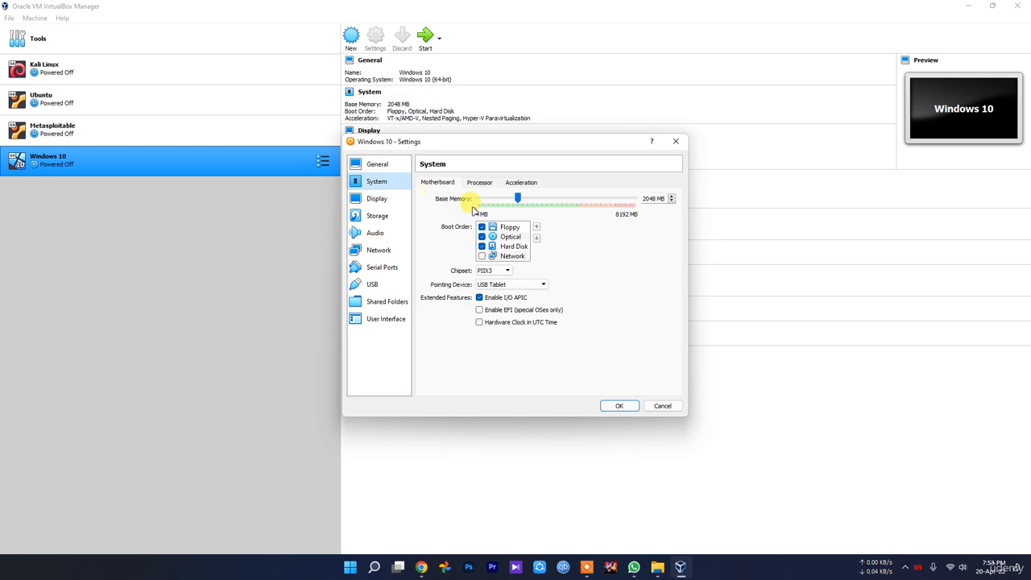
left_click(478, 183)
left_click_drag(478, 198, 494, 211)
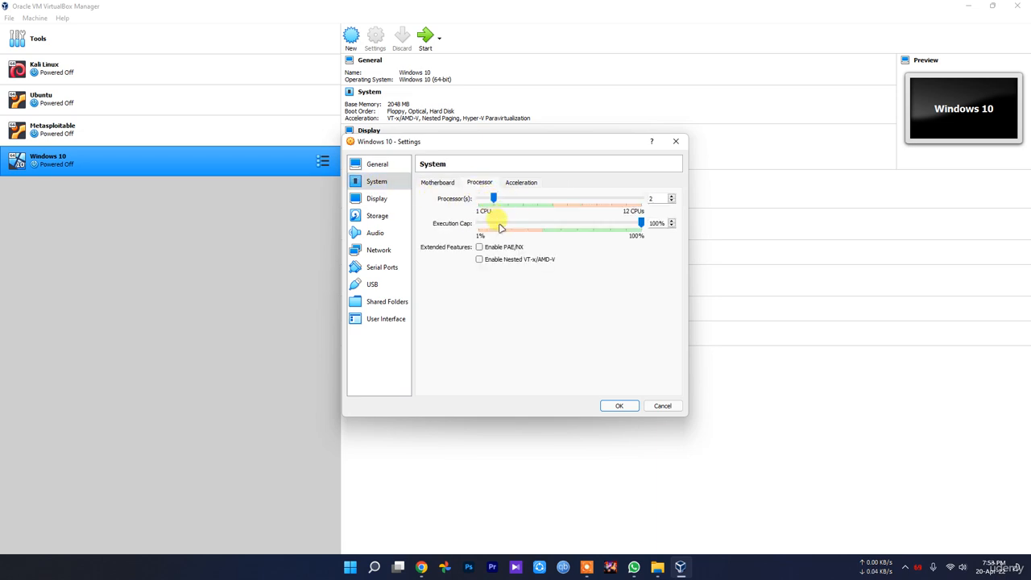
left_click(379, 198)
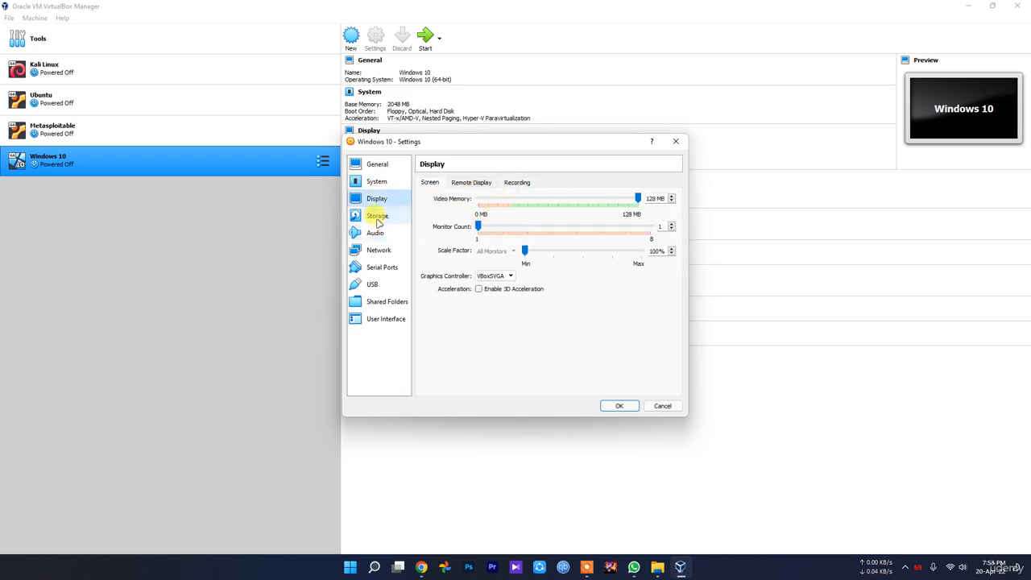
Step: Try to load a disk image from the MSEdge.Win10.VirtualBox folder into the virtual machine's empty optical drive
left_click(377, 216)
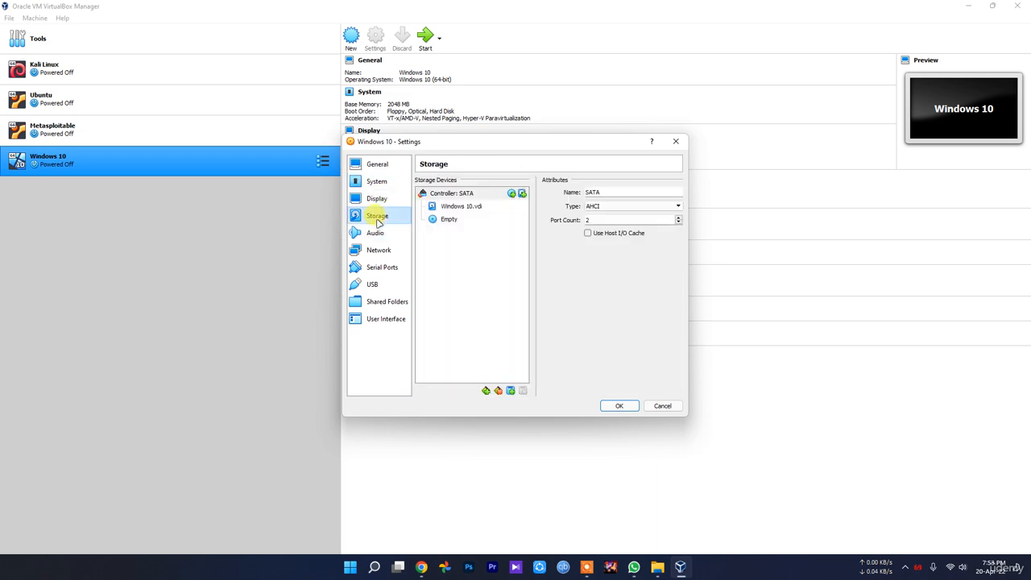
left_click(455, 220)
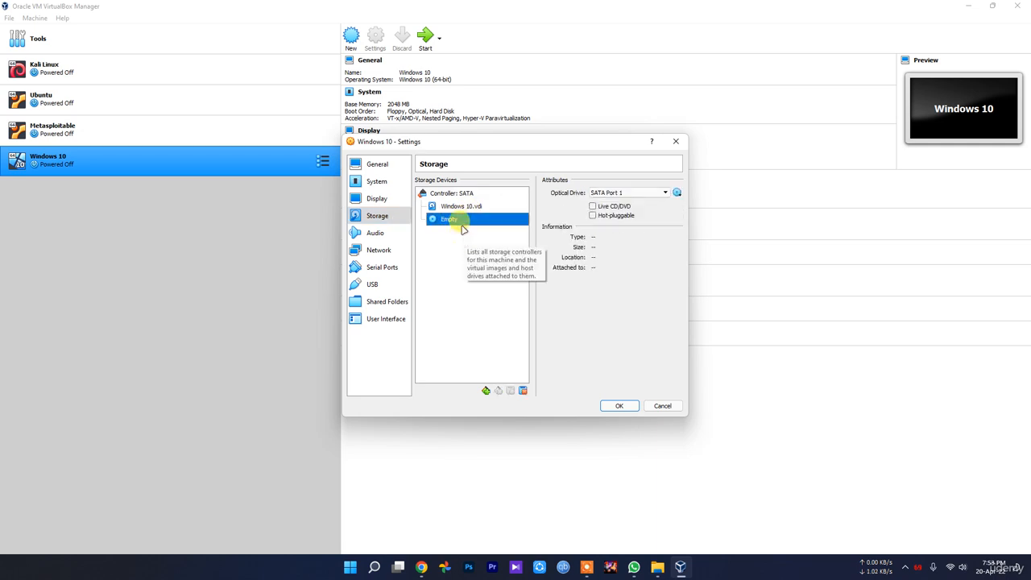
left_click(677, 193)
left_click(697, 215)
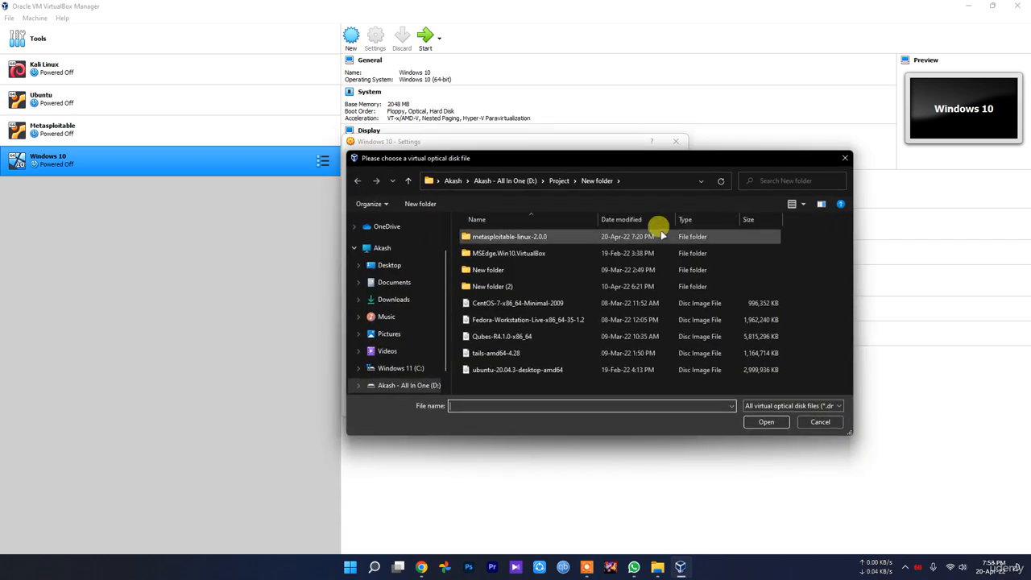
double_click(523, 253)
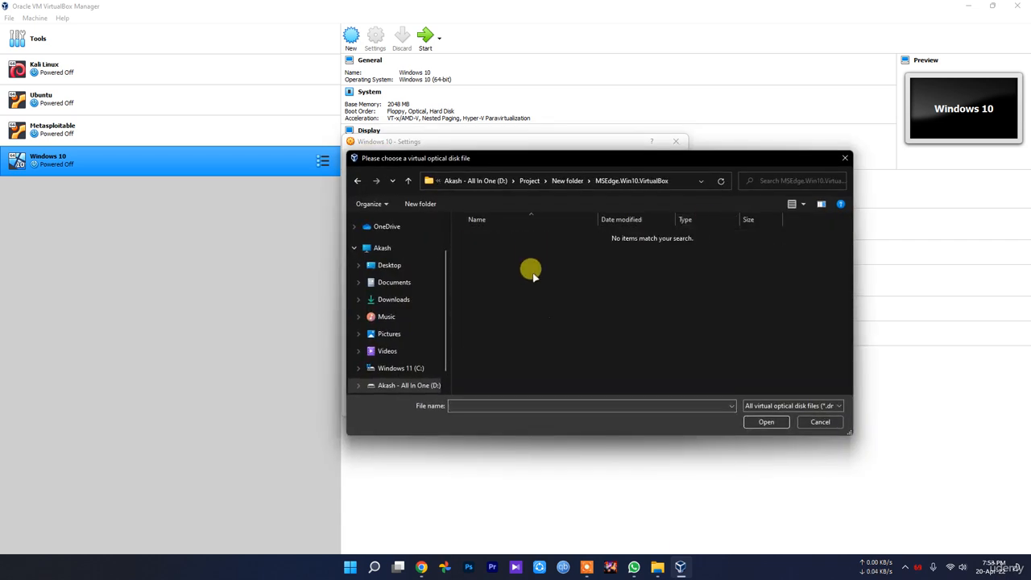
key("alt+Left")
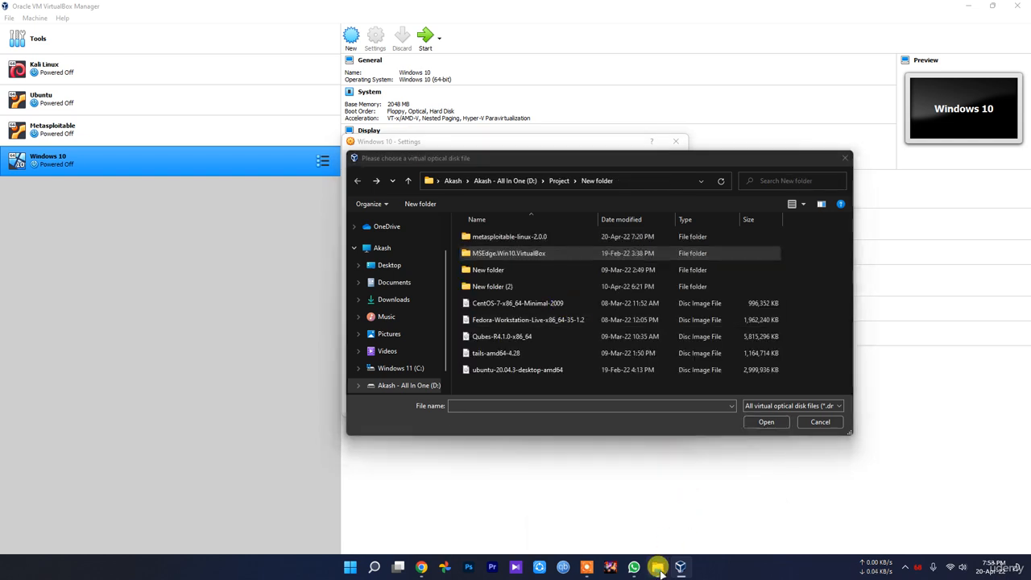
Step: Check the MSEdge.Win10.VirtualBox folder and its parent in File Explorer, then return to VirtualBox and cancel the optical disk selection
mouse_move(657, 567)
left_click(617, 530)
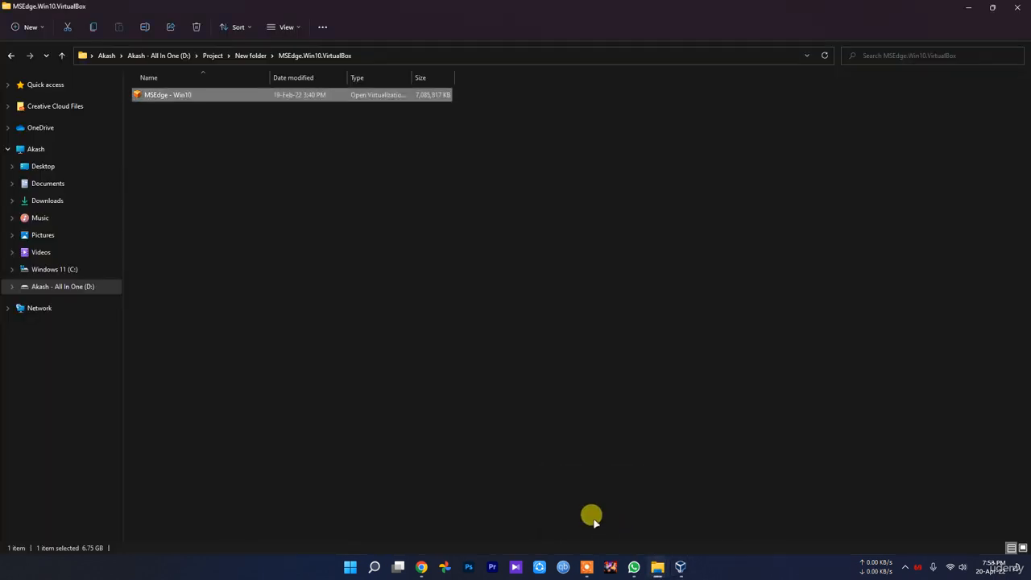
key("alt+Left")
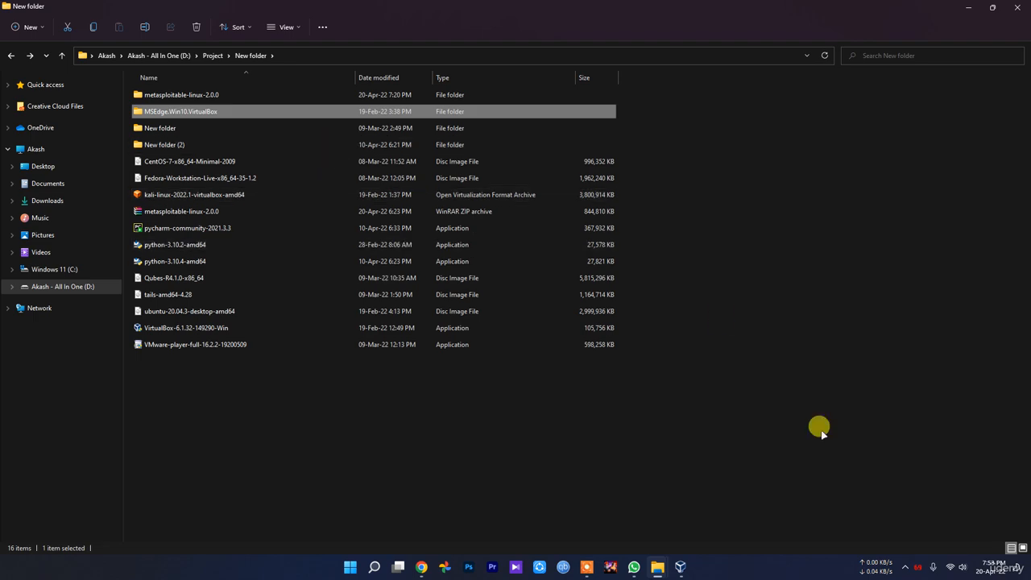
left_click(680, 567)
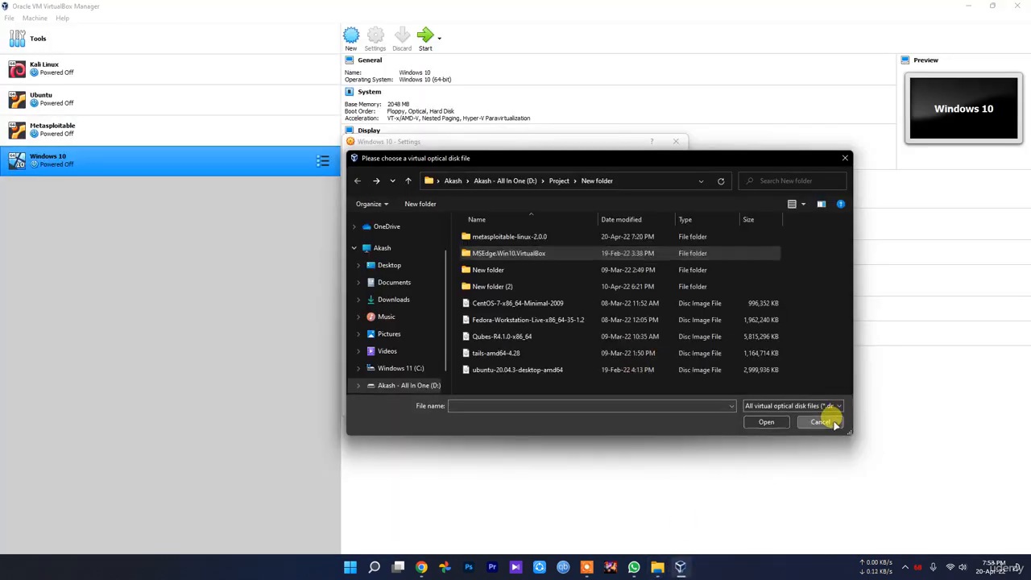
left_click(820, 422)
Step: Try to pick another disk file for the Windows 10.vdi hard disk by browsing the D: drive's Project folder, then cancel
left_click(468, 205)
left_click(448, 193)
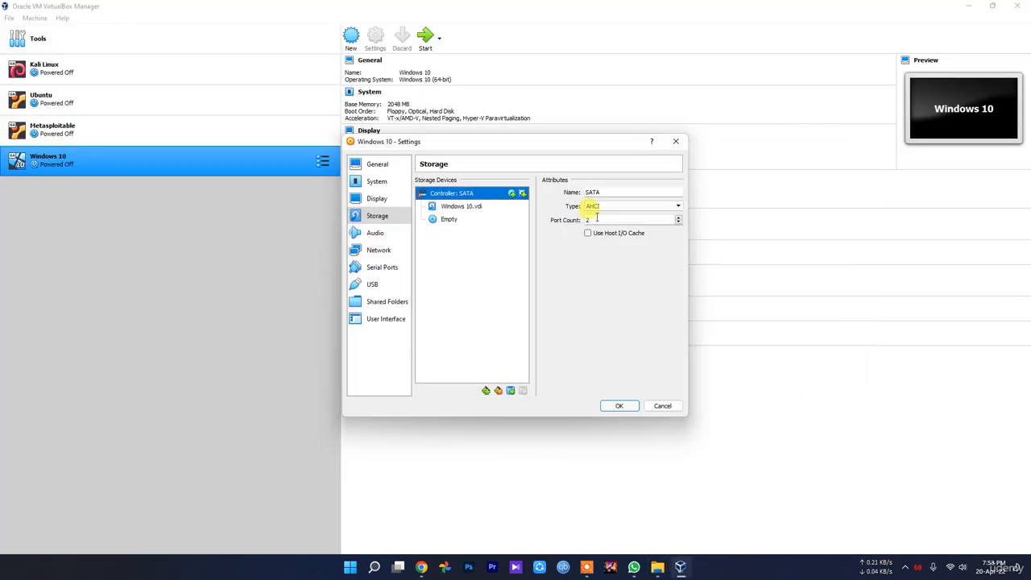
left_click(489, 207)
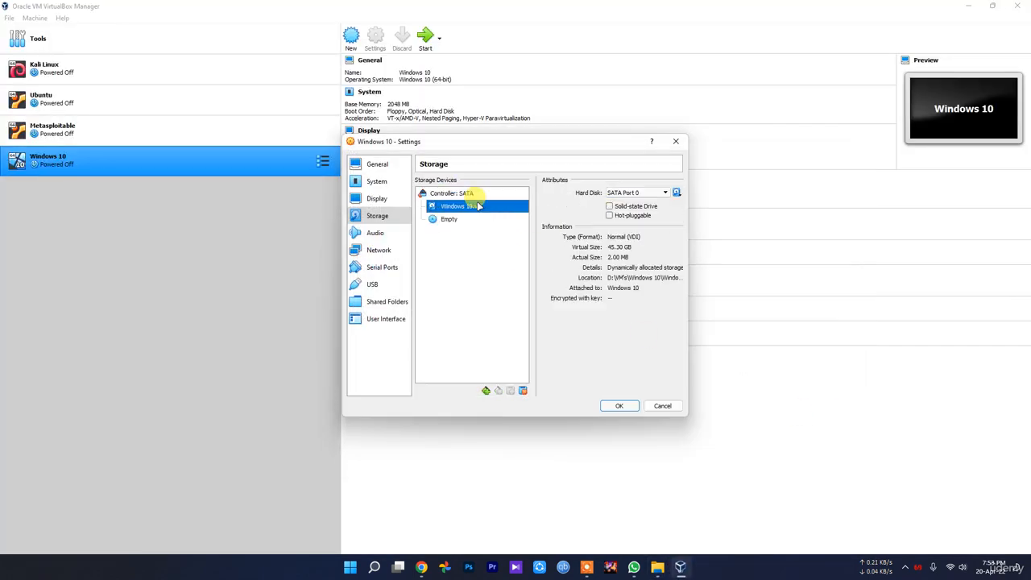
left_click(677, 194)
left_click(706, 215)
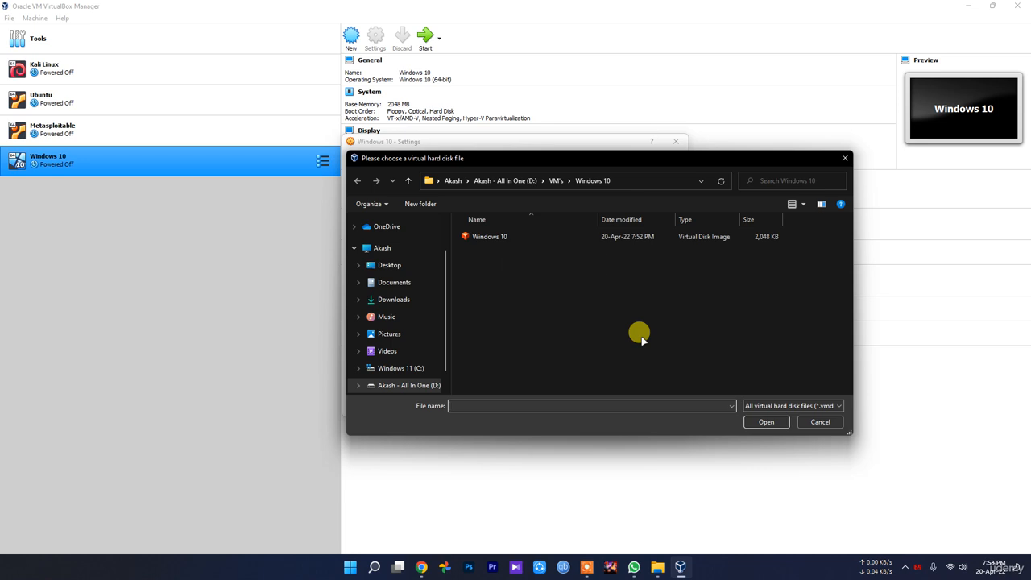
scroll(409, 364, "down", 1)
left_click(408, 363)
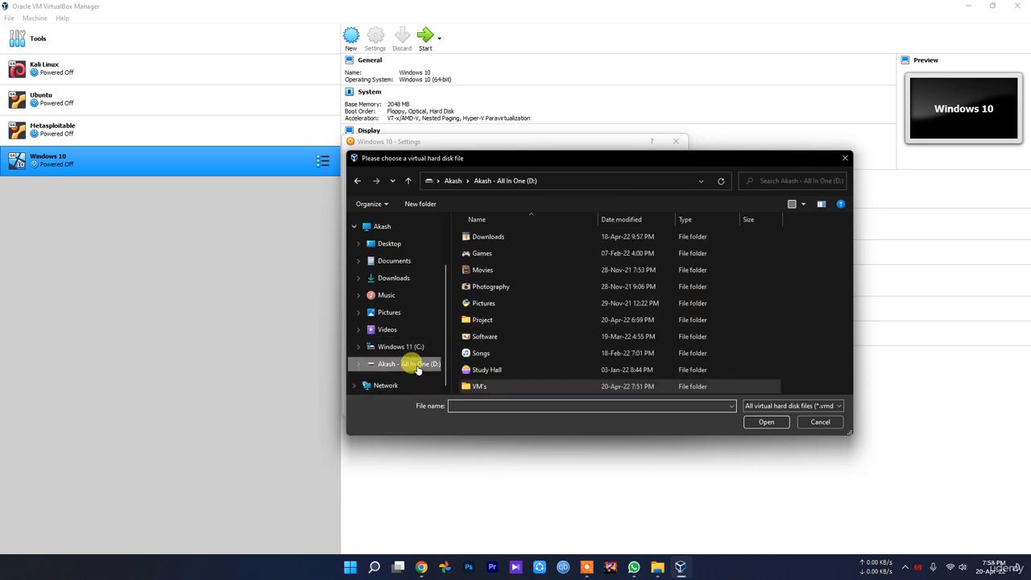
double_click(487, 320)
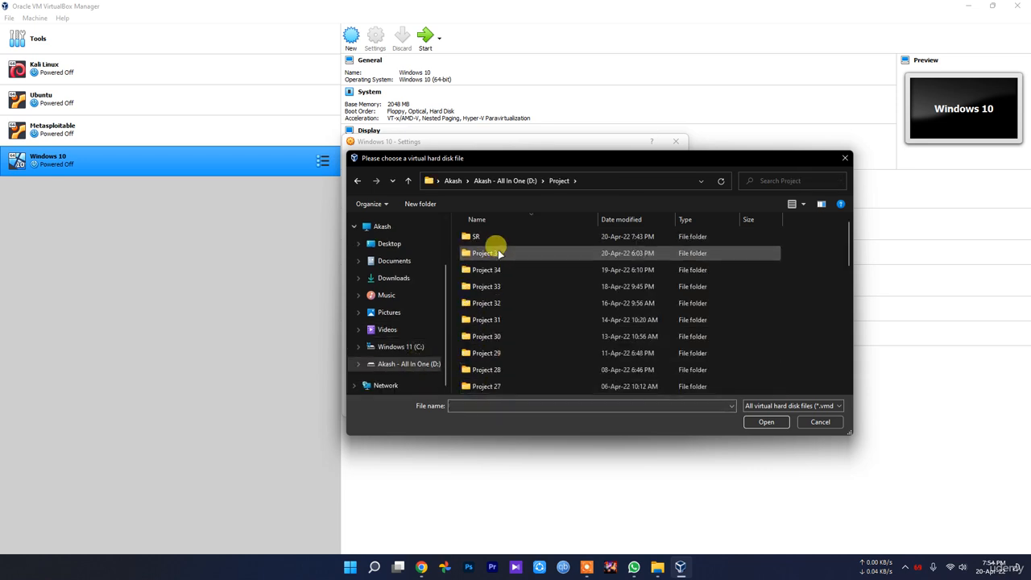
scroll(516, 330, "down", 9)
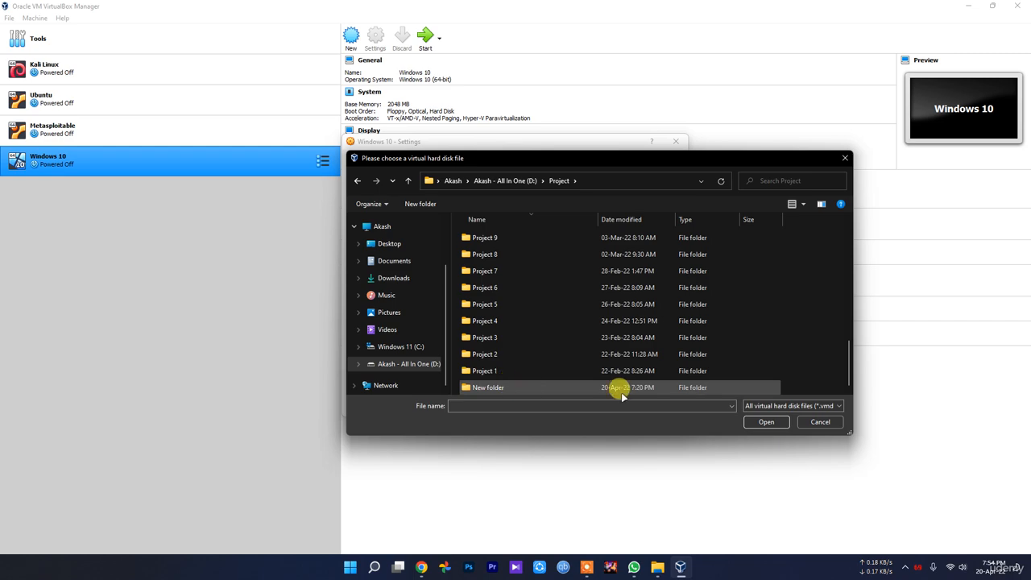
left_click(821, 422)
Step: Retry choosing an optical disk file for the empty drive from the MSEdge.Win10.VirtualBox folder, then cancel the selection
left_click(483, 219)
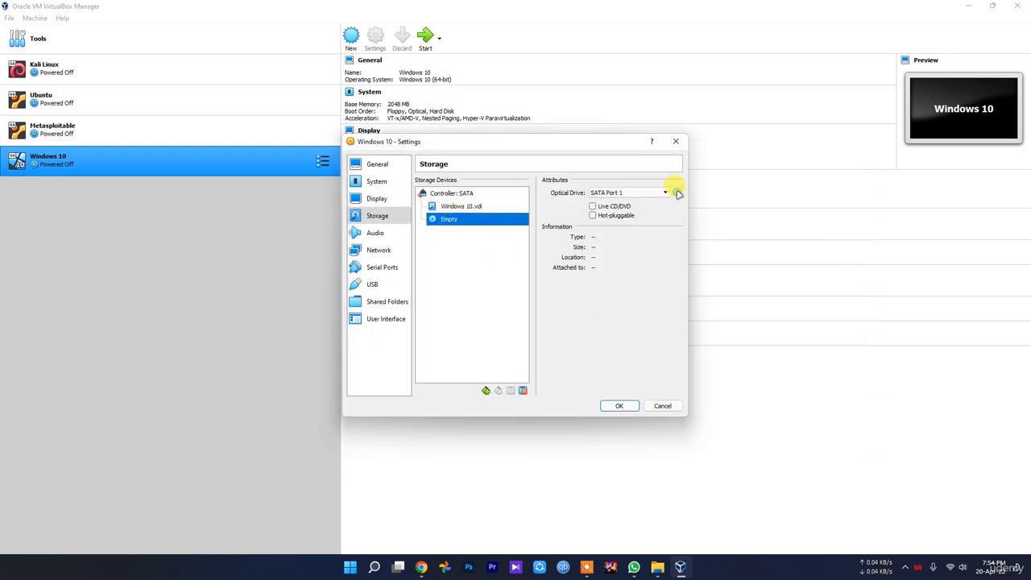
left_click(677, 193)
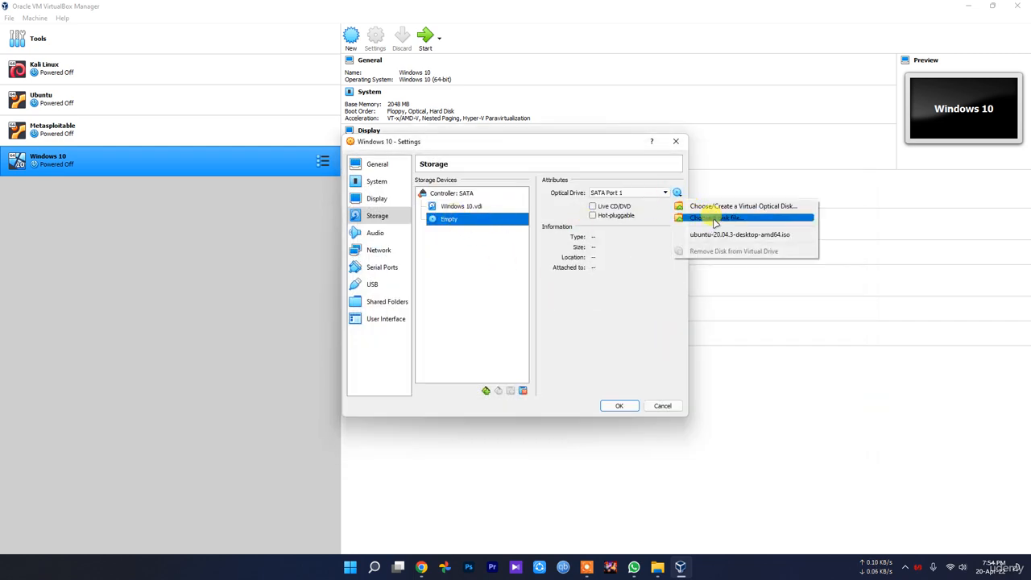
left_click(716, 223)
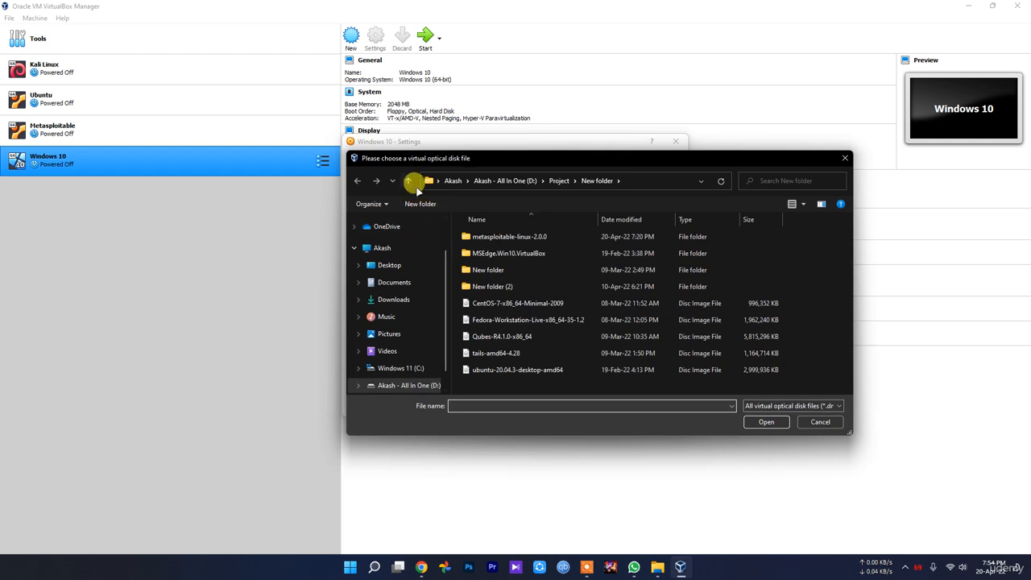
double_click(527, 255)
left_click(820, 422)
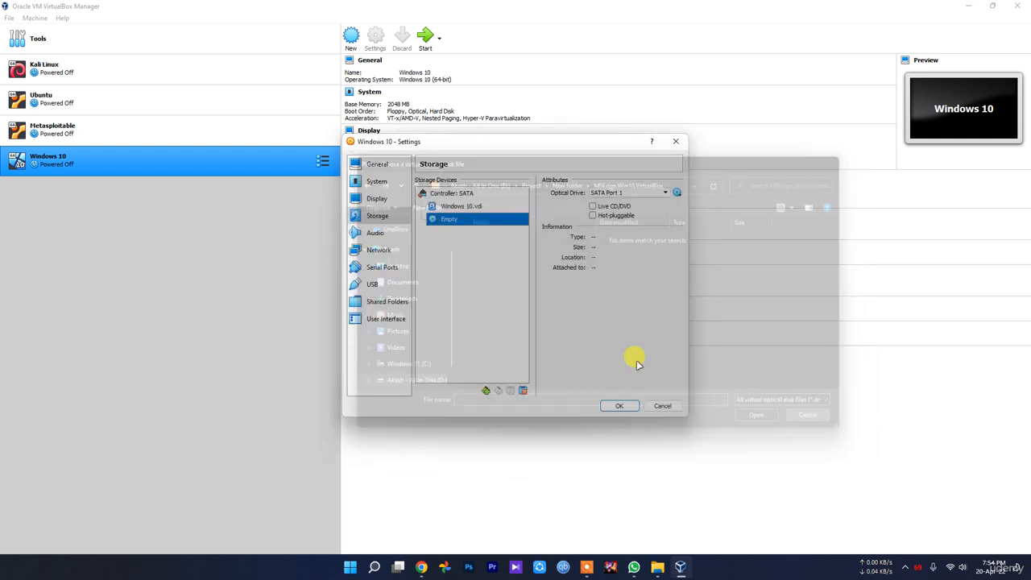
Step: Try to replace the Windows 10.vdi hard disk with a file from Project > New folder > MSEdge.Win10.VirtualBox, then cancel
left_click(461, 208)
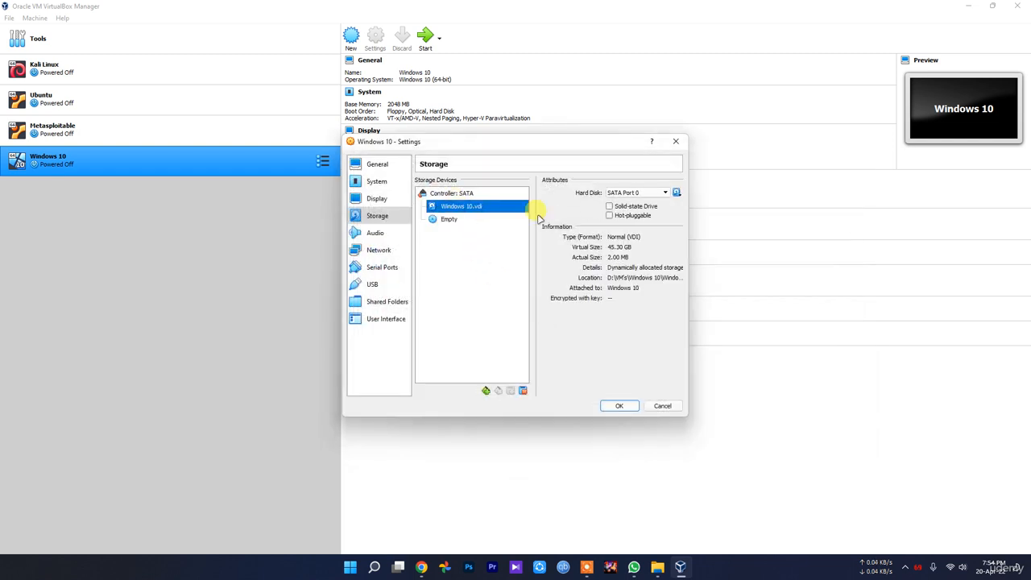
left_click(677, 192)
left_click(728, 222)
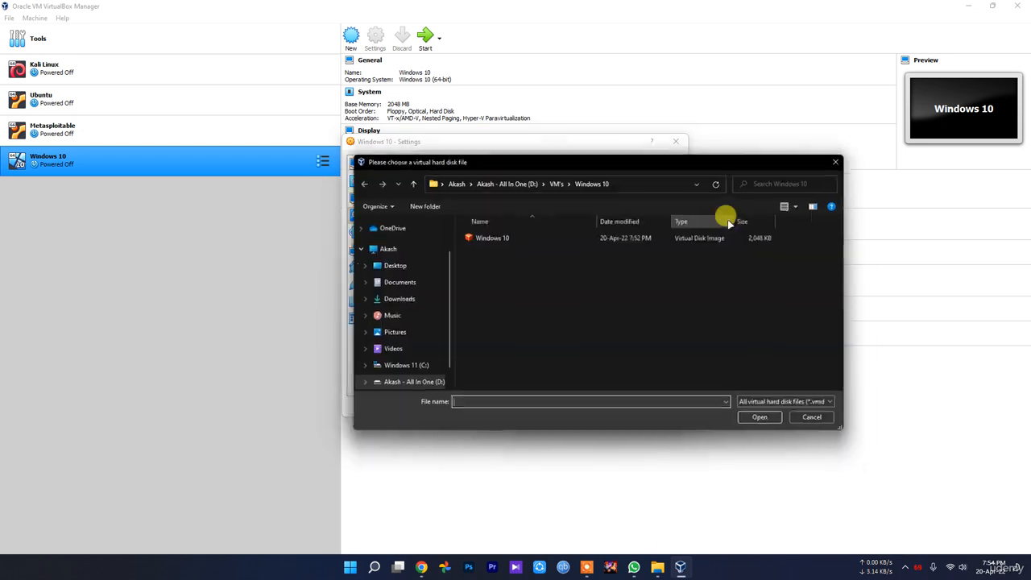
left_click(411, 181)
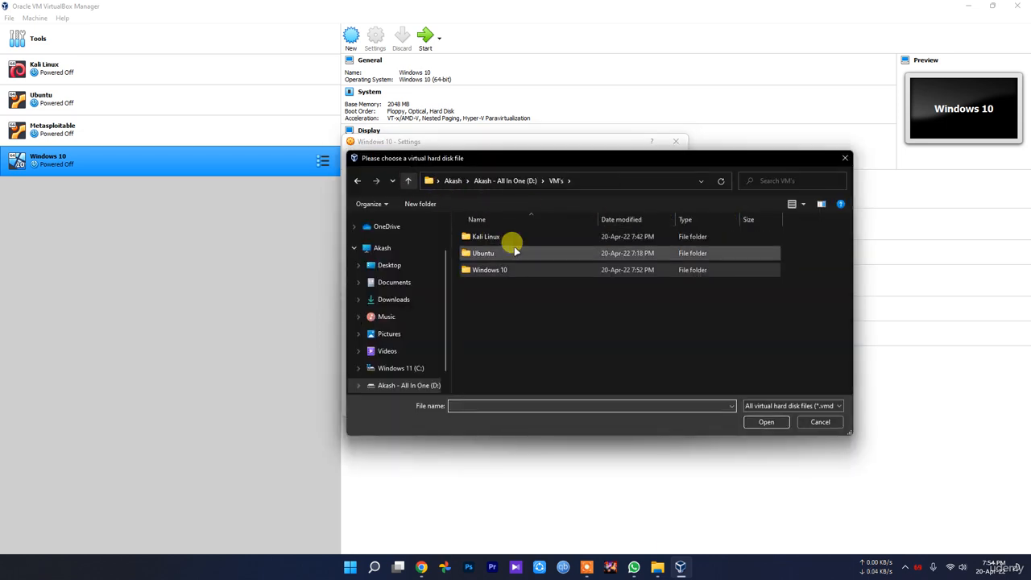
left_click(408, 181)
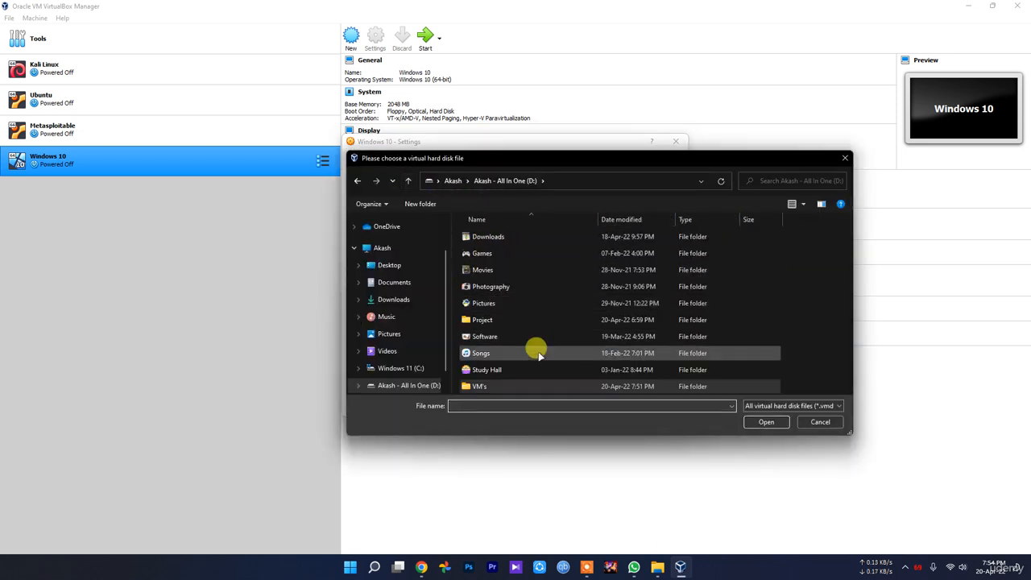
double_click(487, 318)
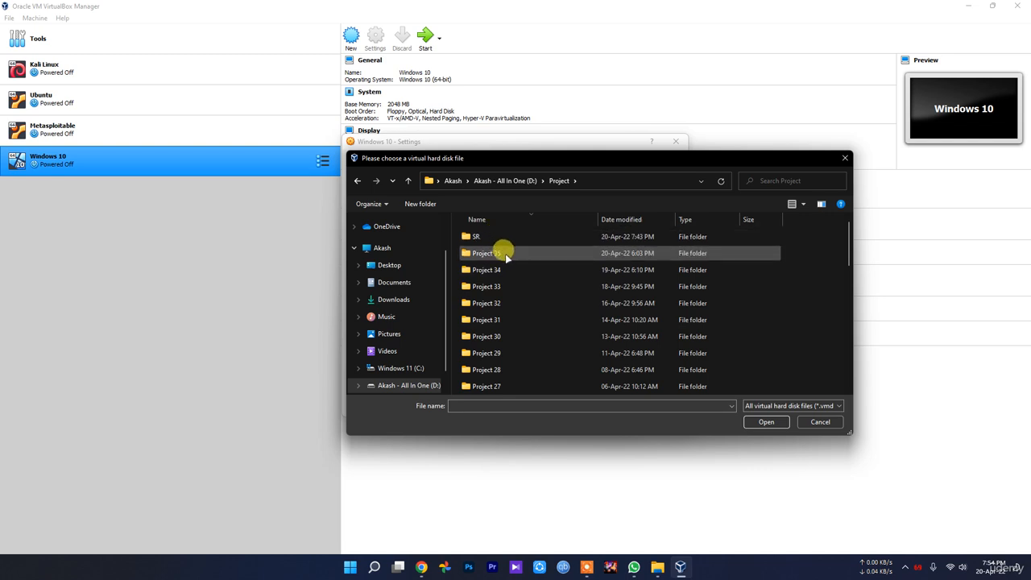
scroll(524, 352, "down", 9)
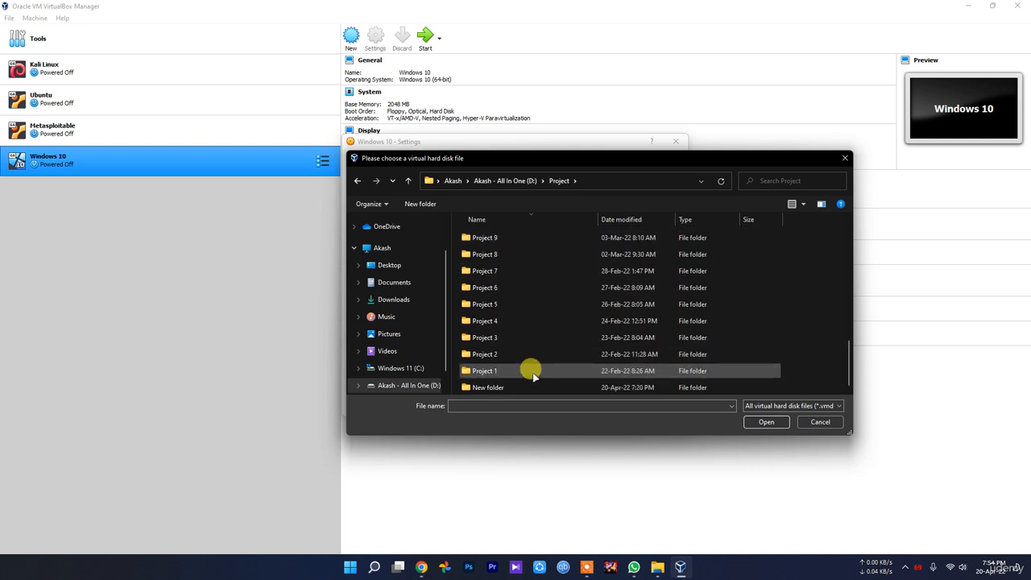
double_click(518, 389)
double_click(521, 250)
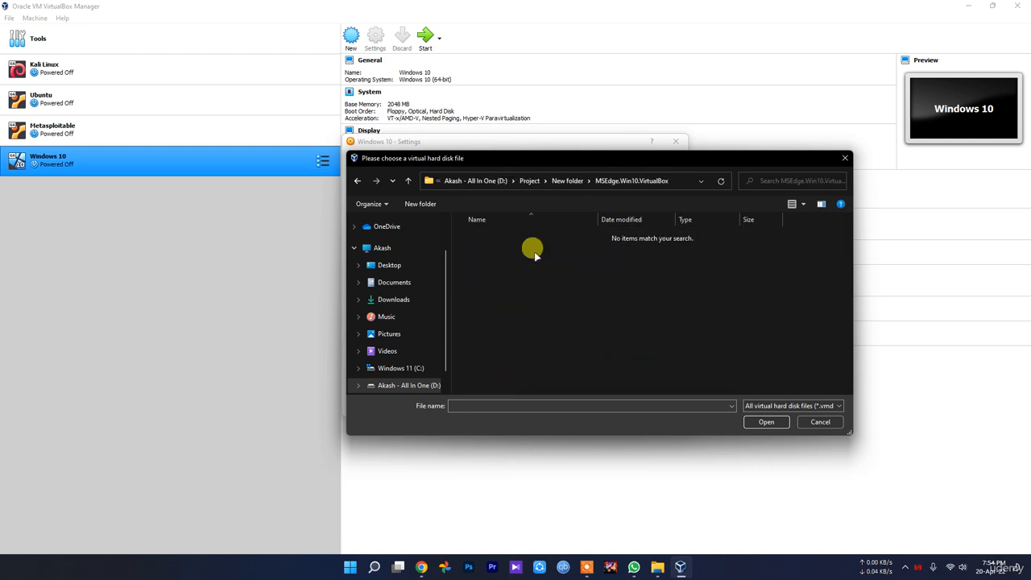
key("alt+Left")
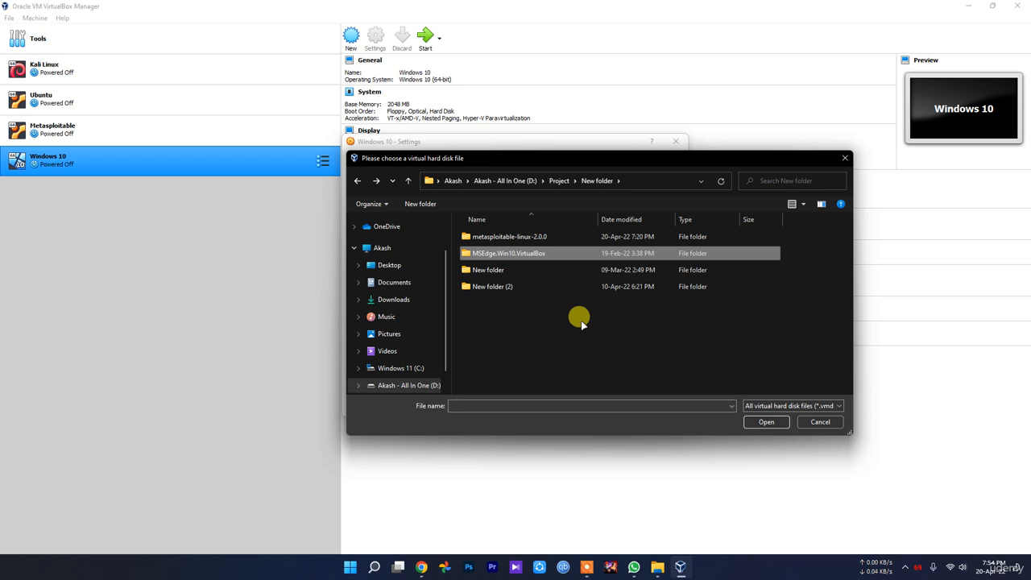
left_click(819, 422)
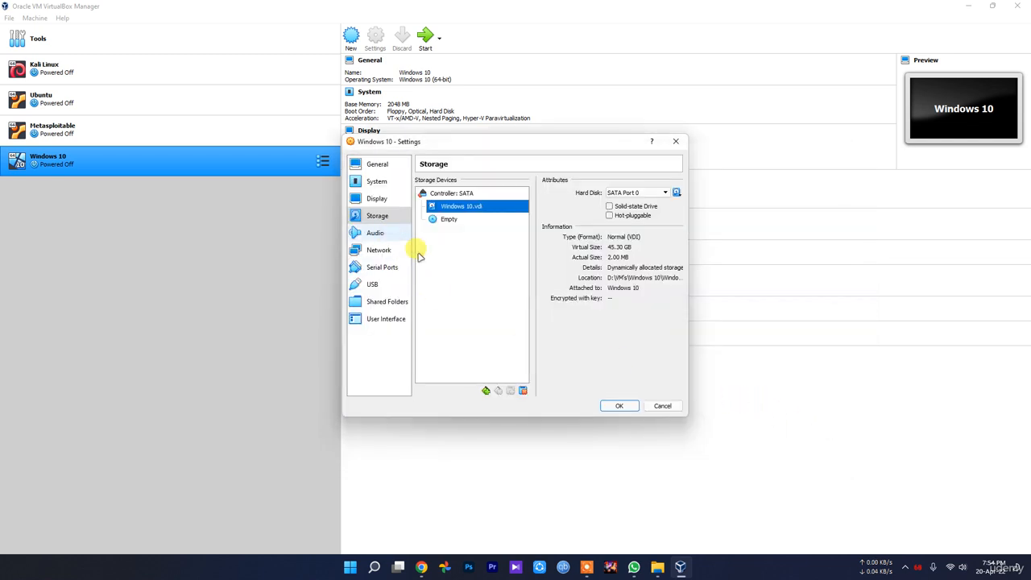
Step: Check which attachment types can be added to the SATA controller
left_click(447, 194)
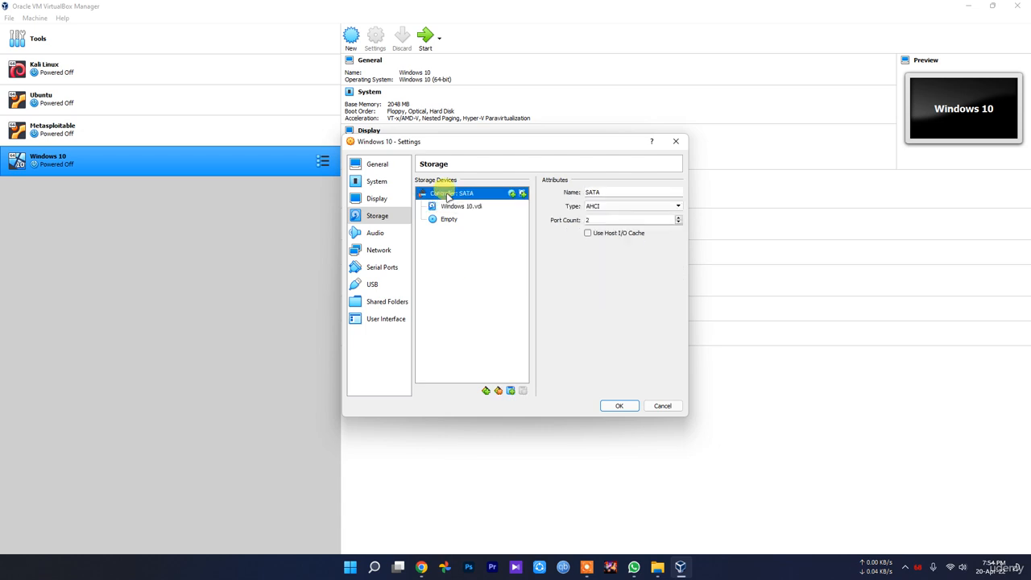
left_click(511, 391)
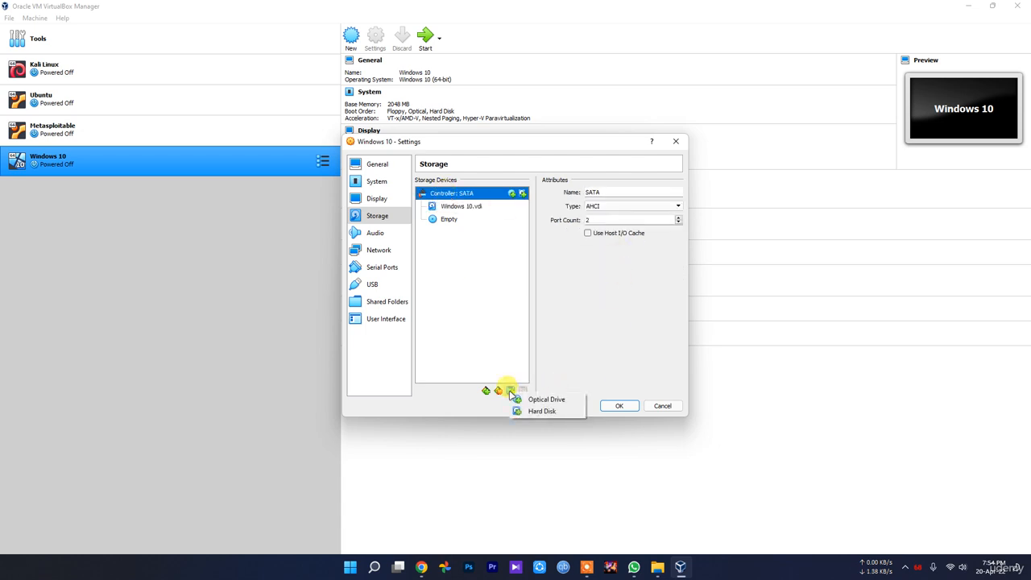
left_click(622, 339)
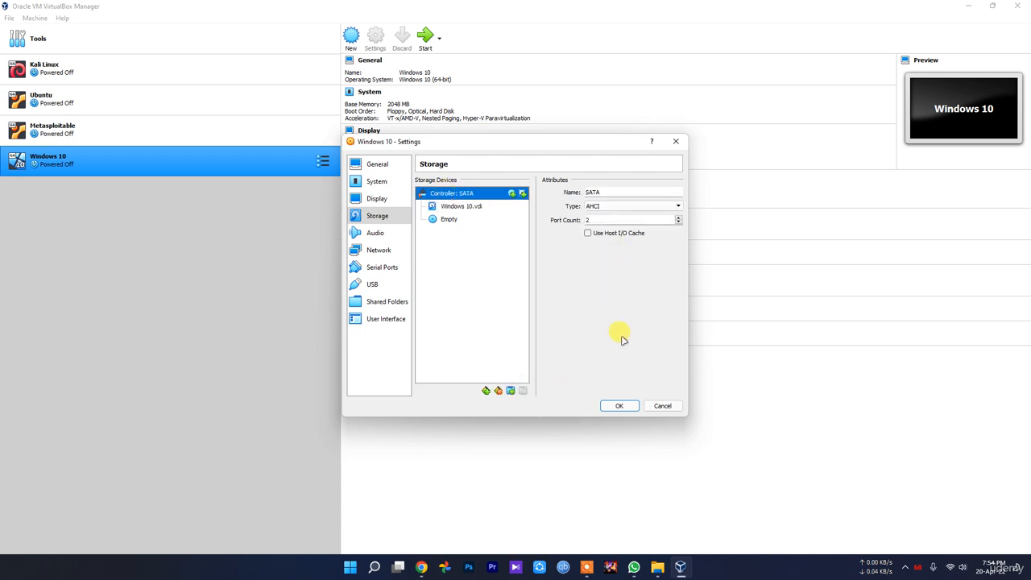
left_click(906, 568)
left_click(924, 537)
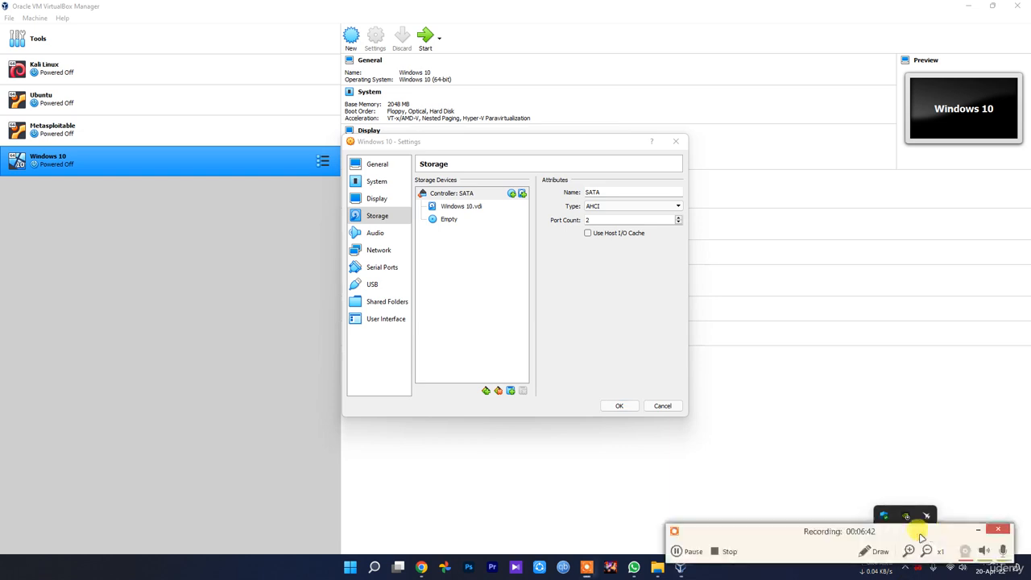
left_click(699, 551)
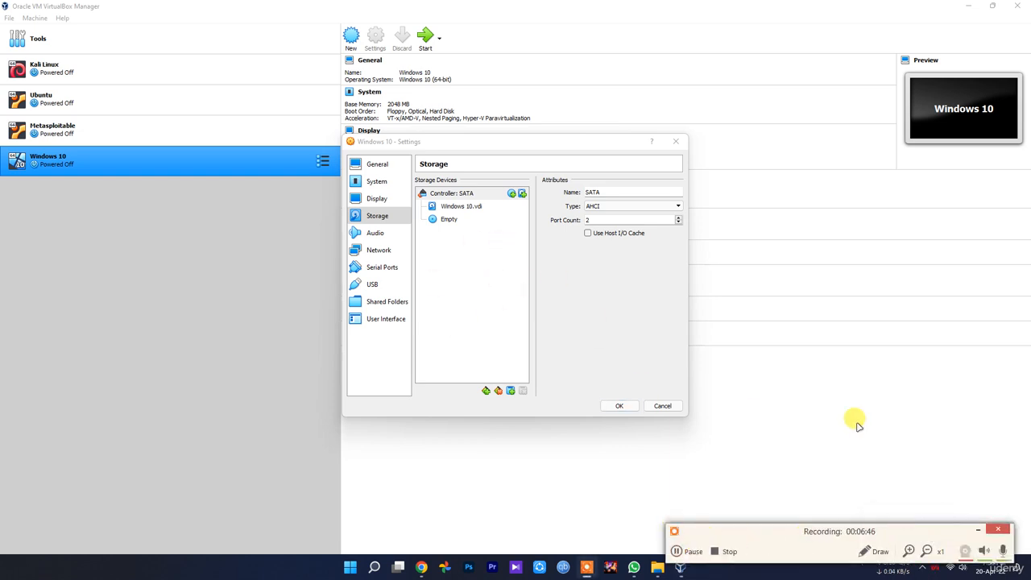
Step: Close the Windows 10 machine's settings without saving and check the contents of the MSEdge.Win10.VirtualBox folder
left_click(662, 406)
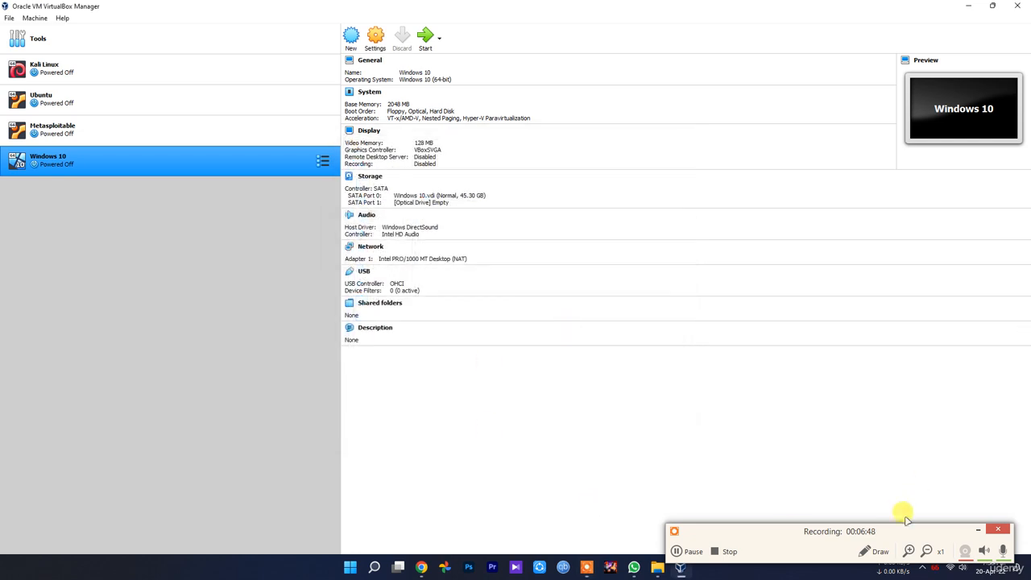
left_click(977, 529)
left_click(658, 568)
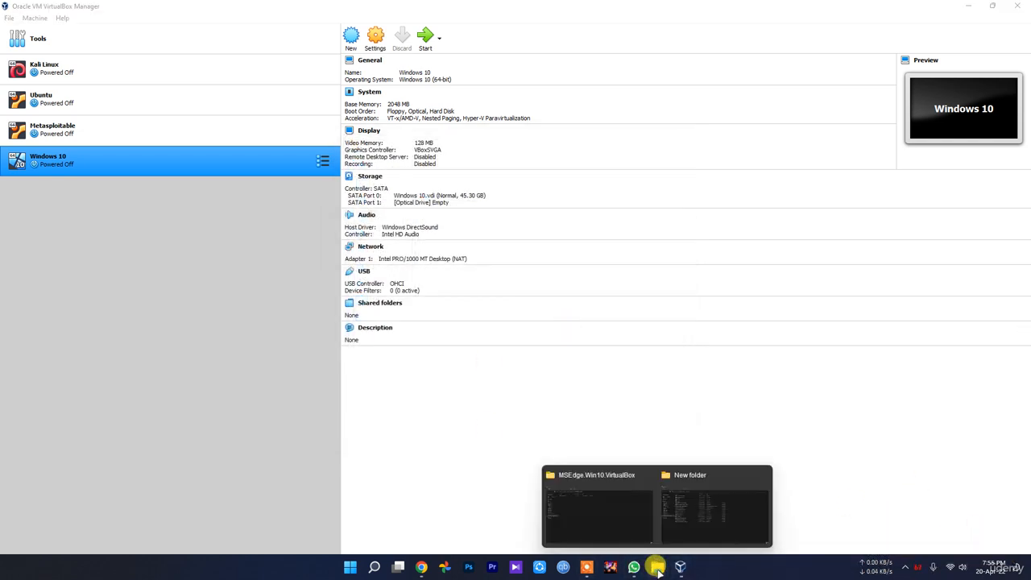
left_click(625, 525)
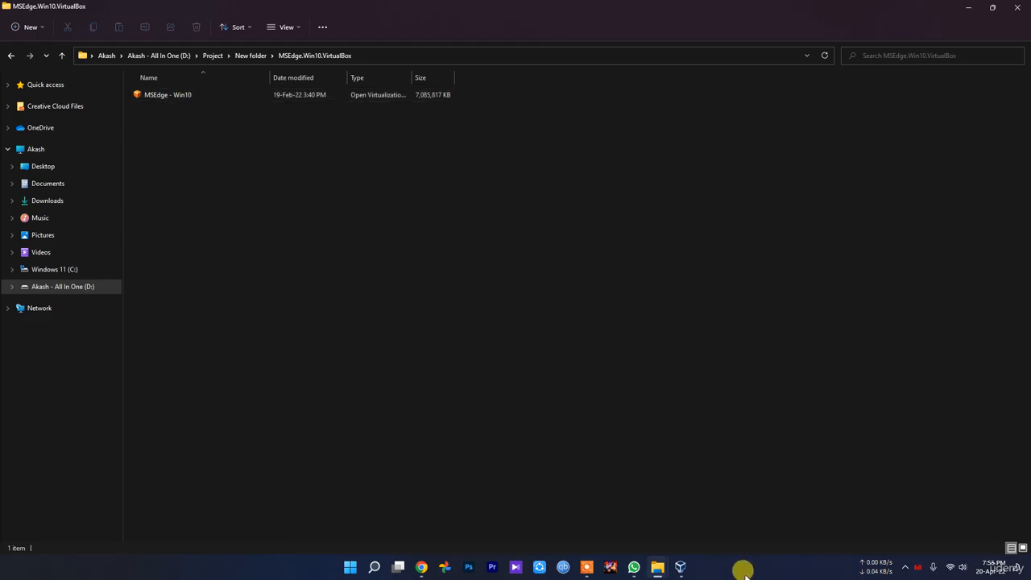
left_click(679, 566)
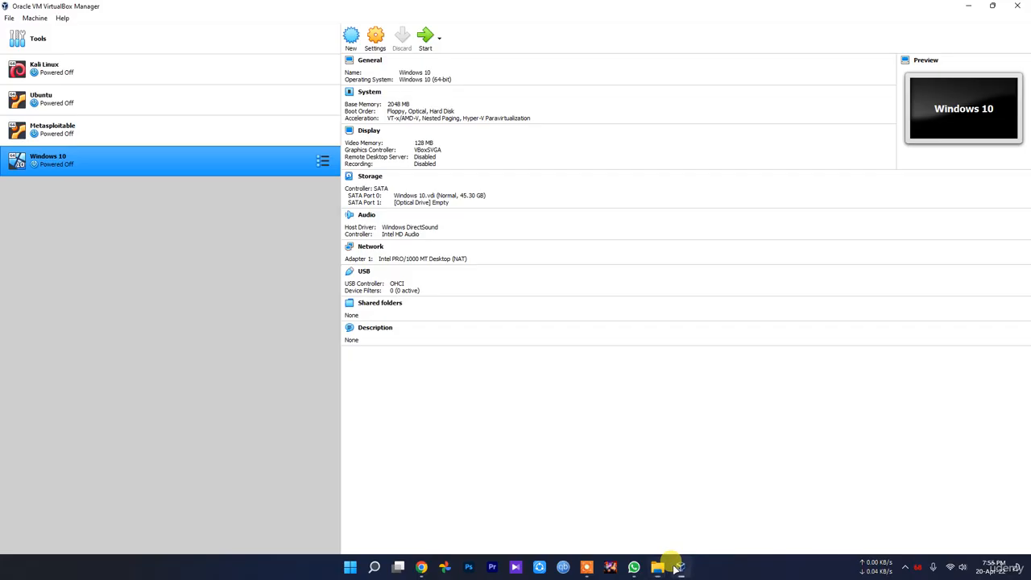
Step: Remove the Windows 10 virtual machine from the machine list and delete all its files
right_click(63, 163)
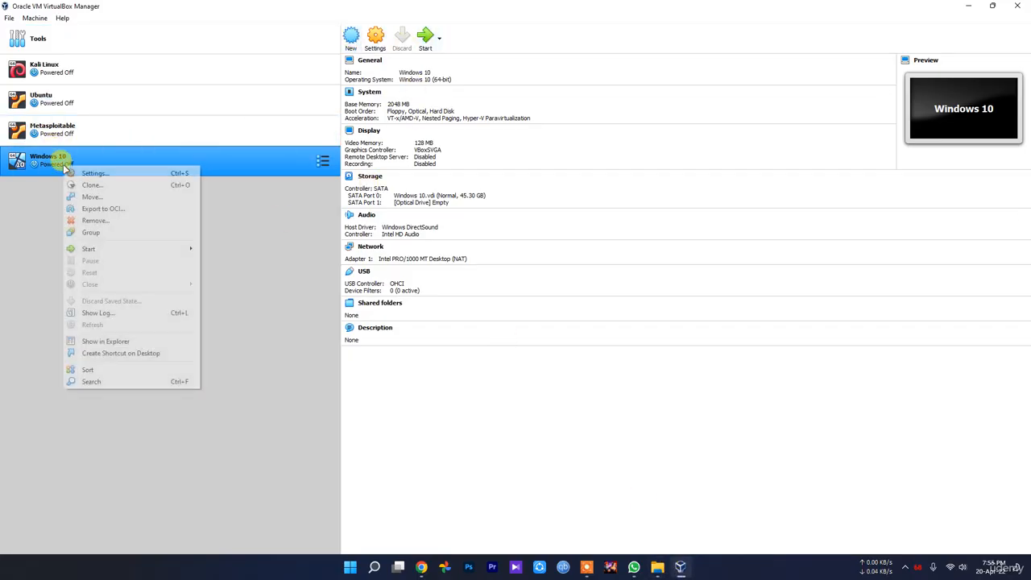
left_click(103, 221)
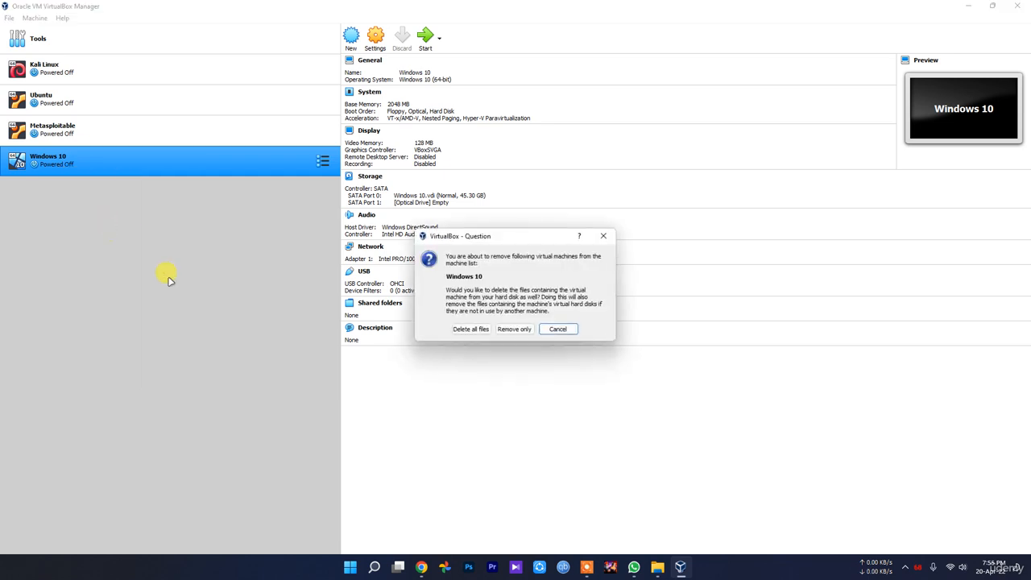
left_click(471, 329)
Step: Switch to Chrome, close the YouTube page and review the Microsoft Edge Developer Virtual Machines download page
mouse_move(658, 568)
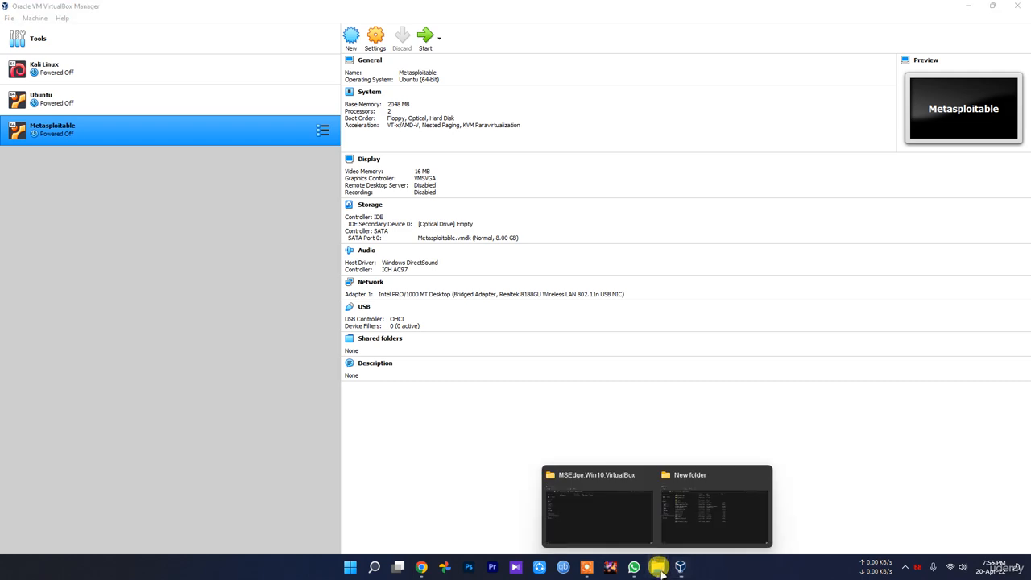
left_click(556, 515)
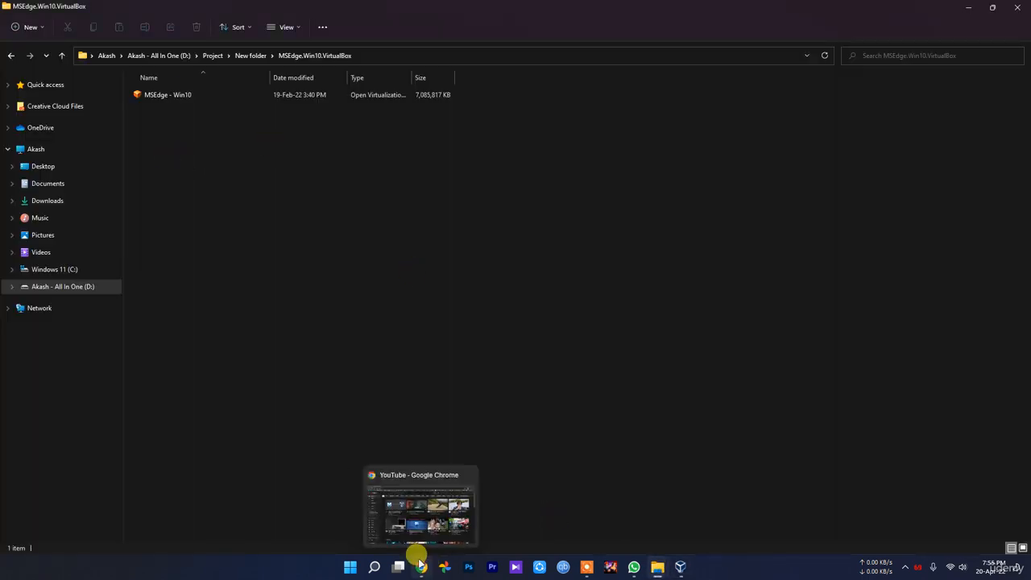
left_click(419, 564)
left_click(68, 9)
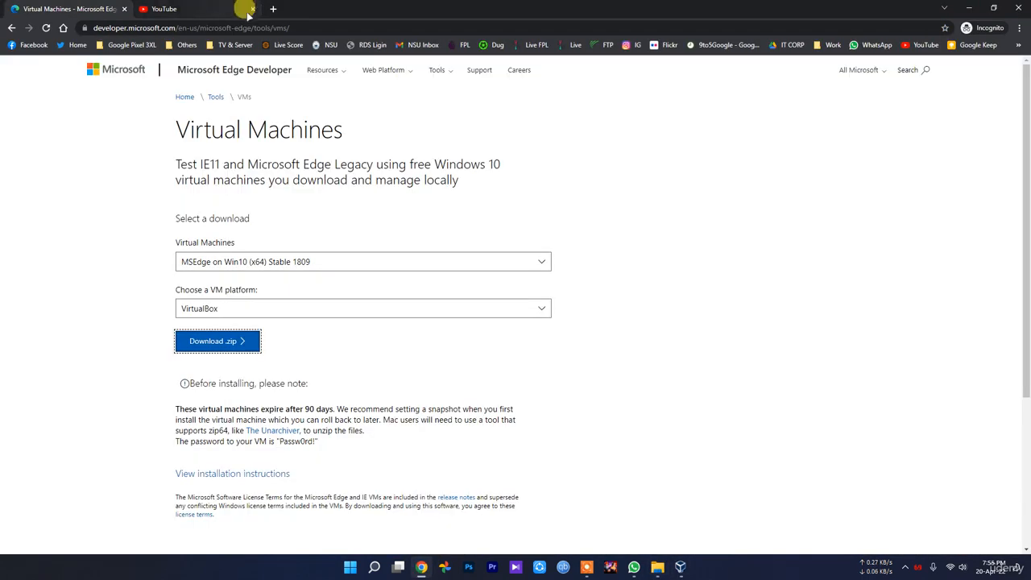
left_click(251, 9)
left_click_drag(345, 128, 171, 130)
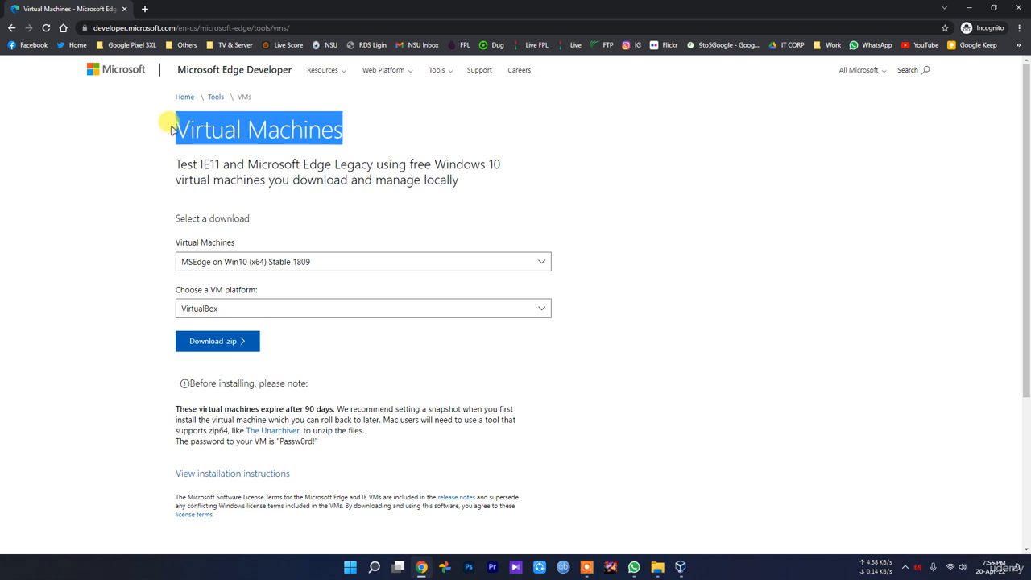
left_click(303, 169)
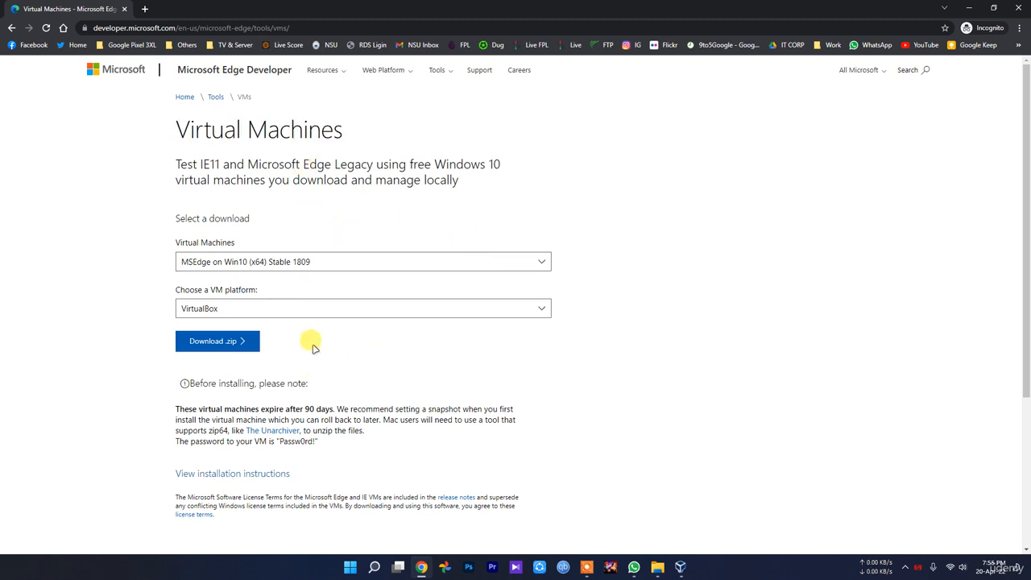
Step: View Microsoft's Windows 11 development environment download page and return to the Microsoft Edge Virtual Machines page
key("alt+Left")
left_click(228, 182)
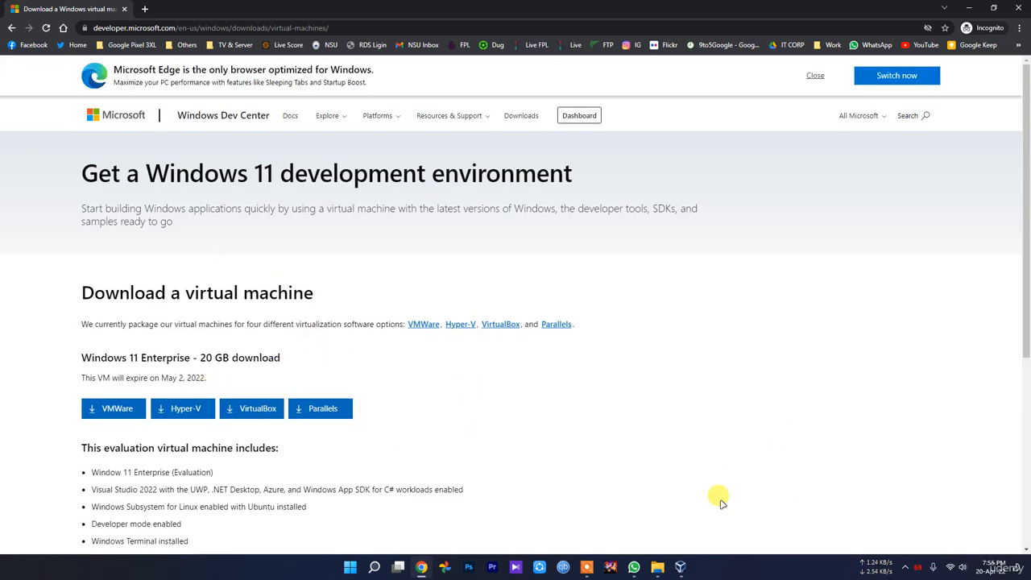
left_click(681, 566)
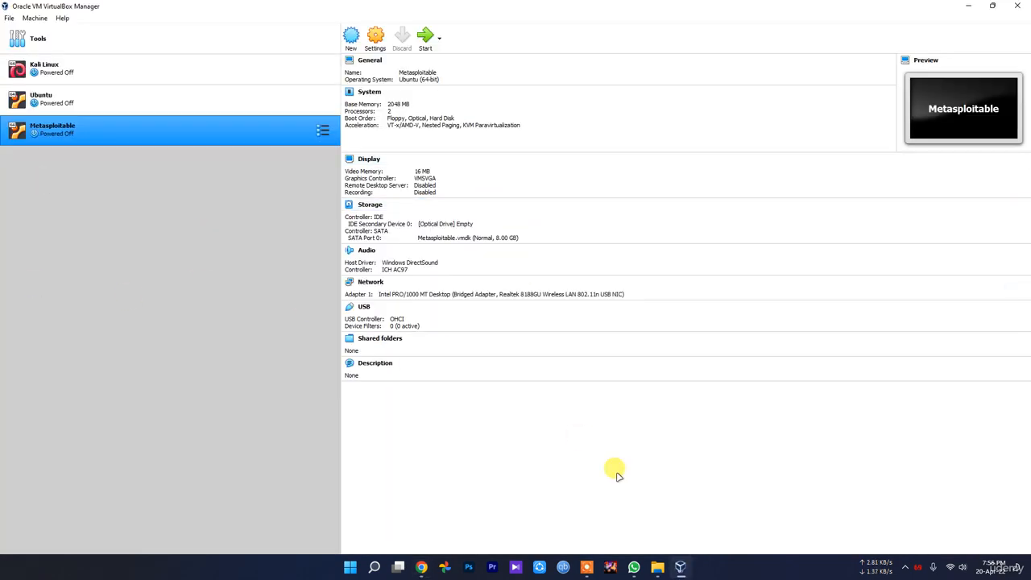
left_click(422, 567)
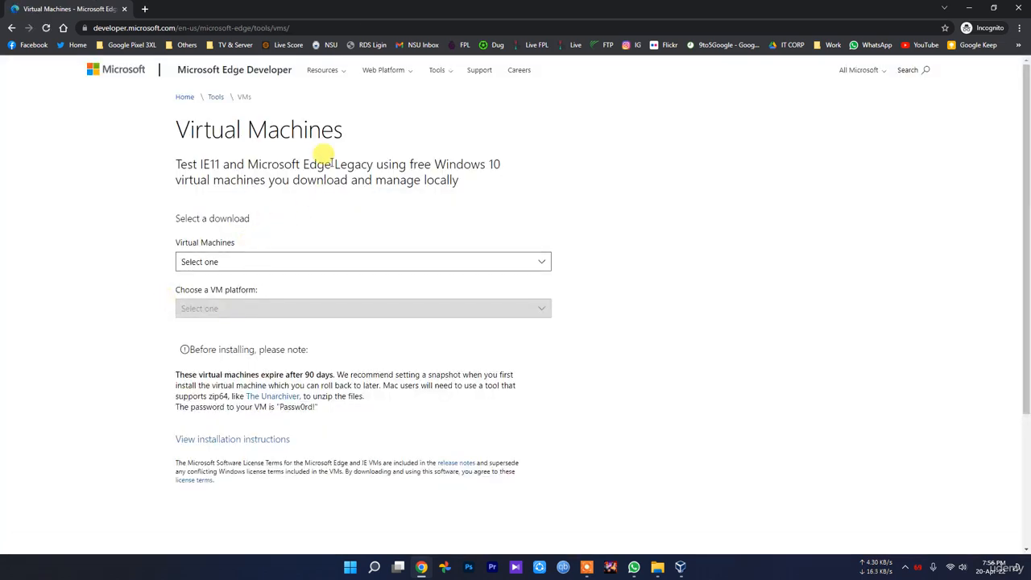
left_click_drag(354, 146, 183, 131)
left_click(771, 433)
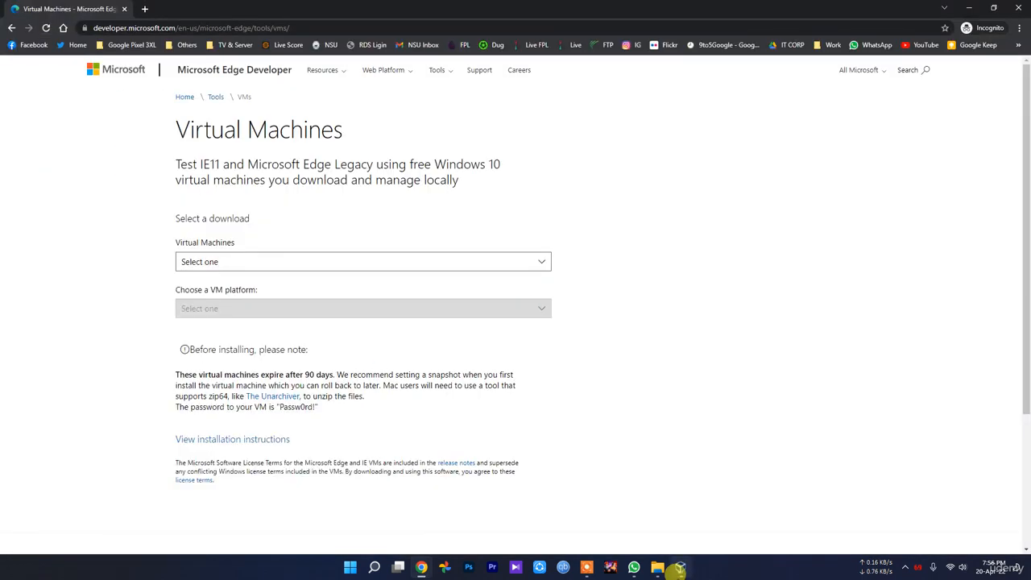
Step: Open the MSEdge - Win10 appliance file from the MSEdge.Win10.VirtualBox folder to import it into VirtualBox
left_click(681, 567)
mouse_move(654, 564)
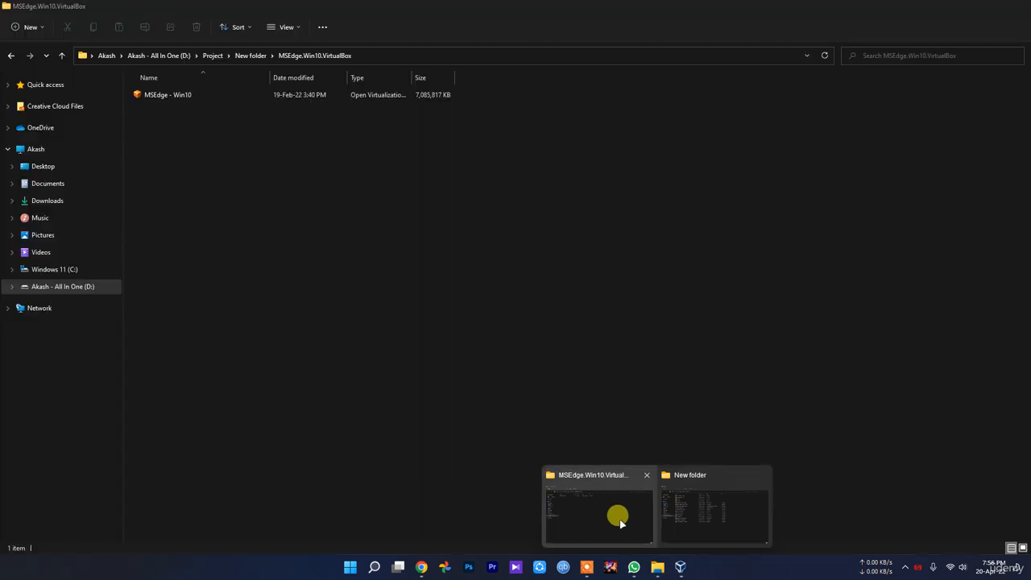
left_click(620, 524)
double_click(170, 95)
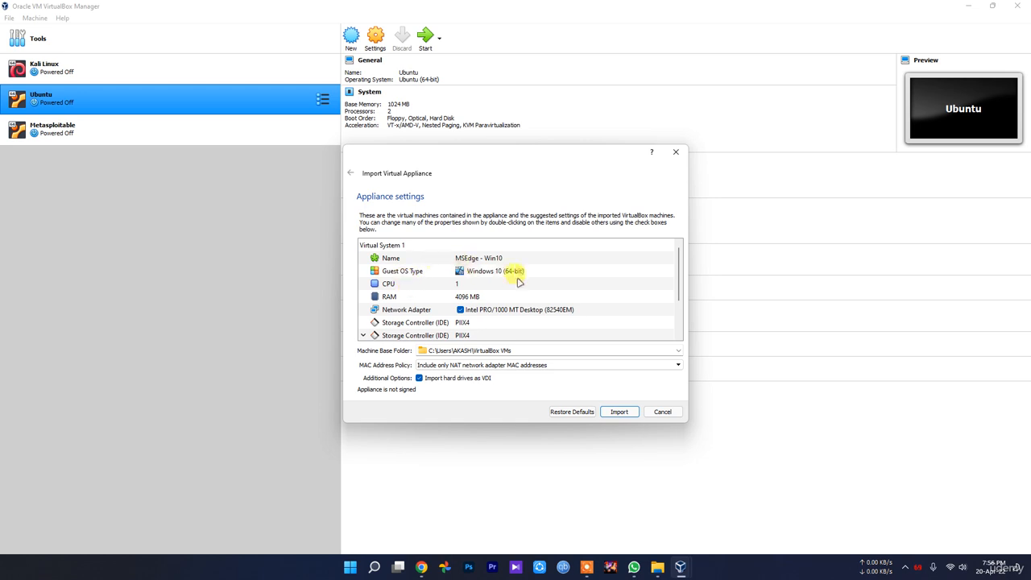
Step: Set the imported appliance's machine base folder to the VM's folder on the D: drive
left_click(678, 351)
left_click(603, 368)
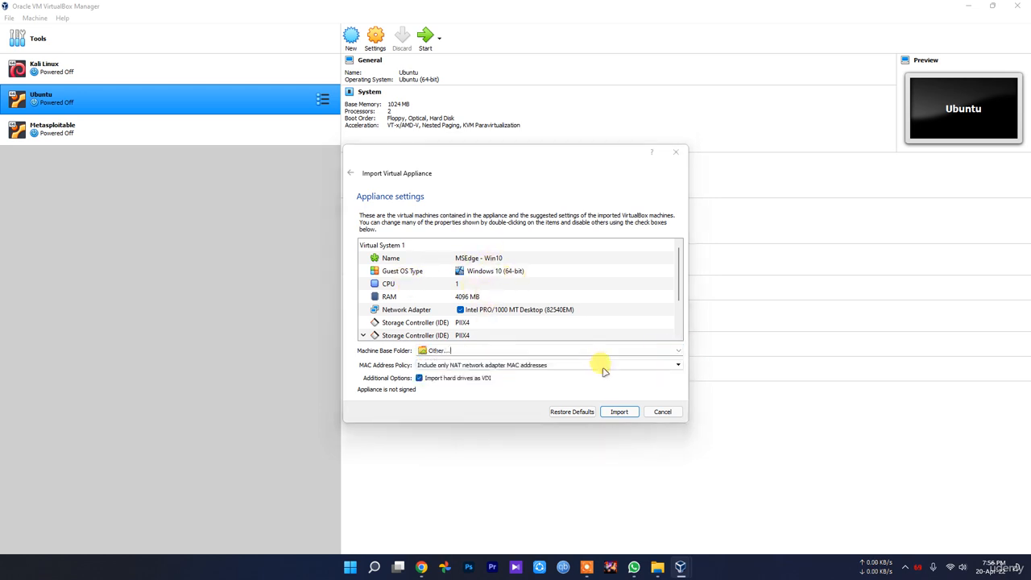
scroll(399, 320, "down", 1)
left_click(406, 358)
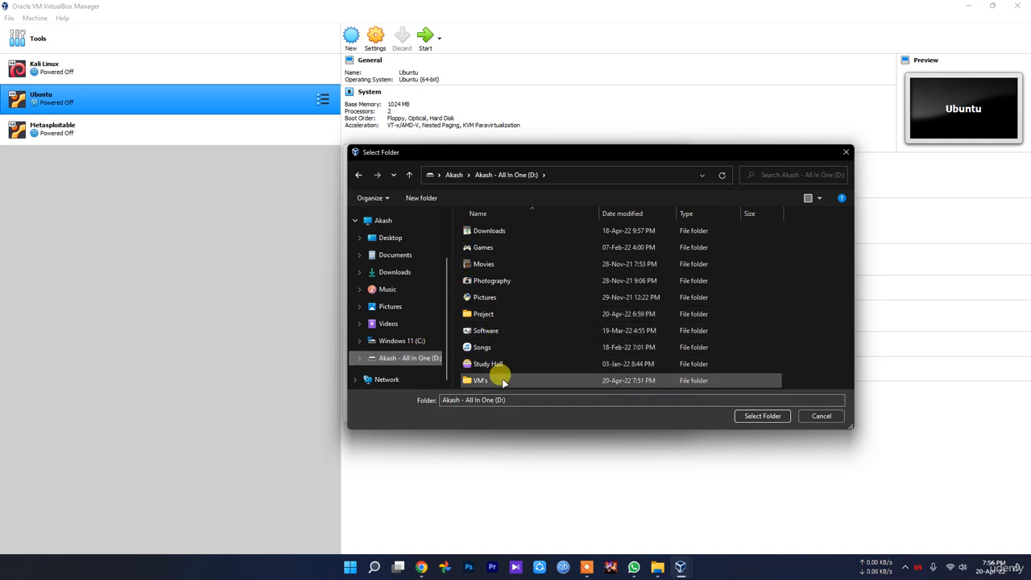
double_click(488, 379)
left_click(759, 415)
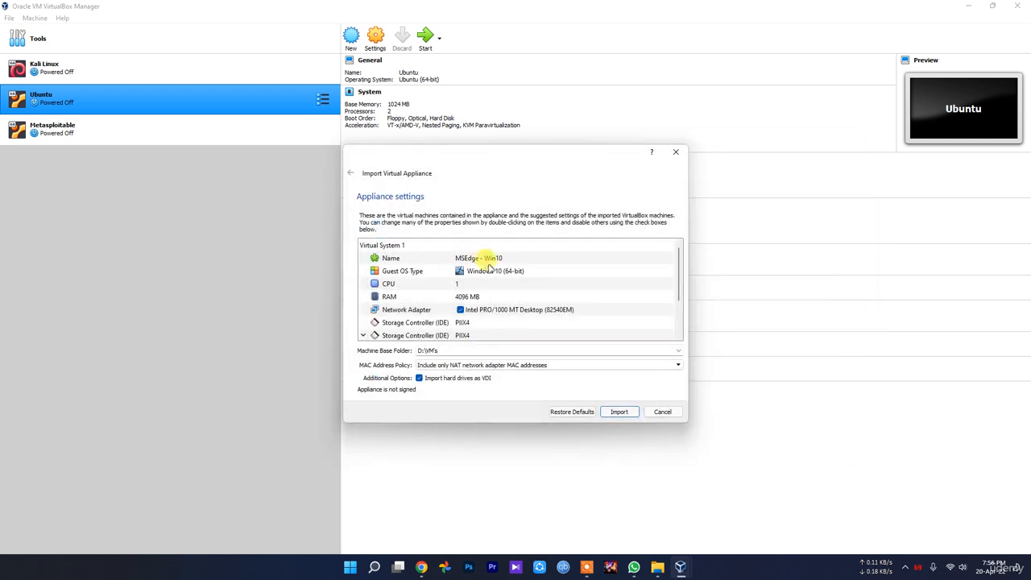
Step: Review the suggested appliance settings and import the MSEdge - Win10 virtual machine
scroll(501, 293, "down", 1)
scroll(501, 293, "down", 1)
scroll(495, 287, "up", 2)
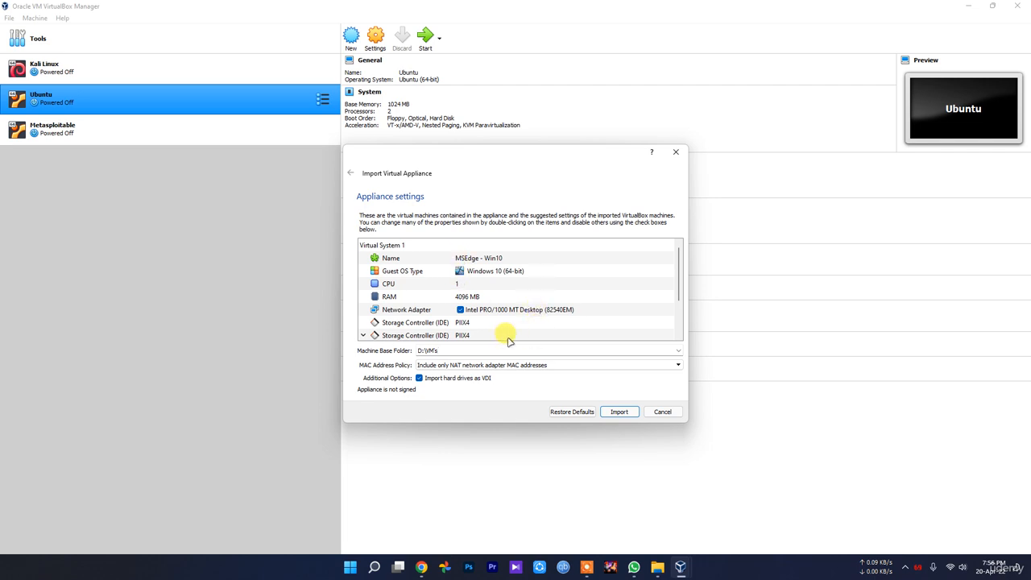
scroll(501, 333, "down", 2)
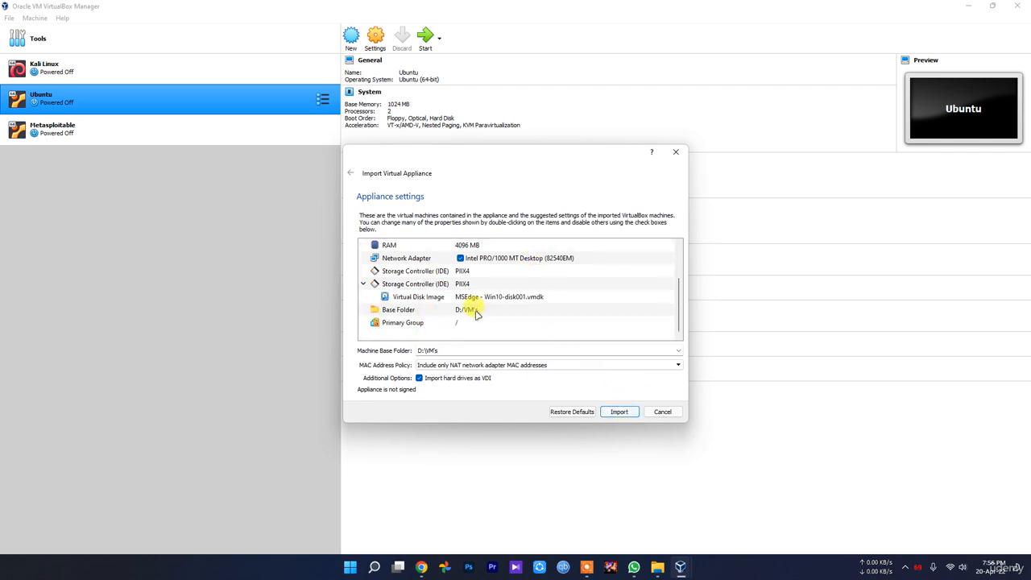
scroll(479, 288, "up", 2)
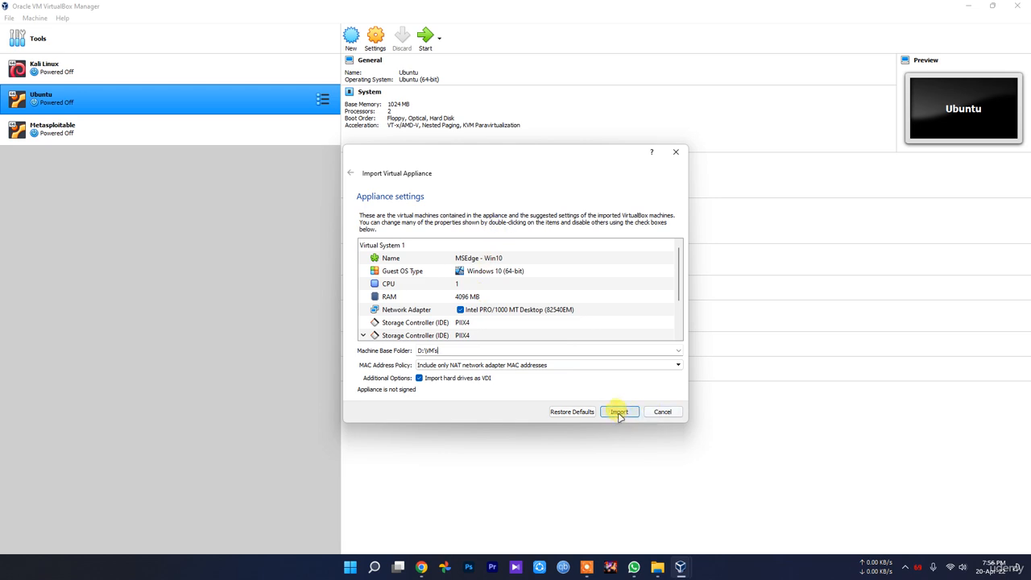
left_click(620, 412)
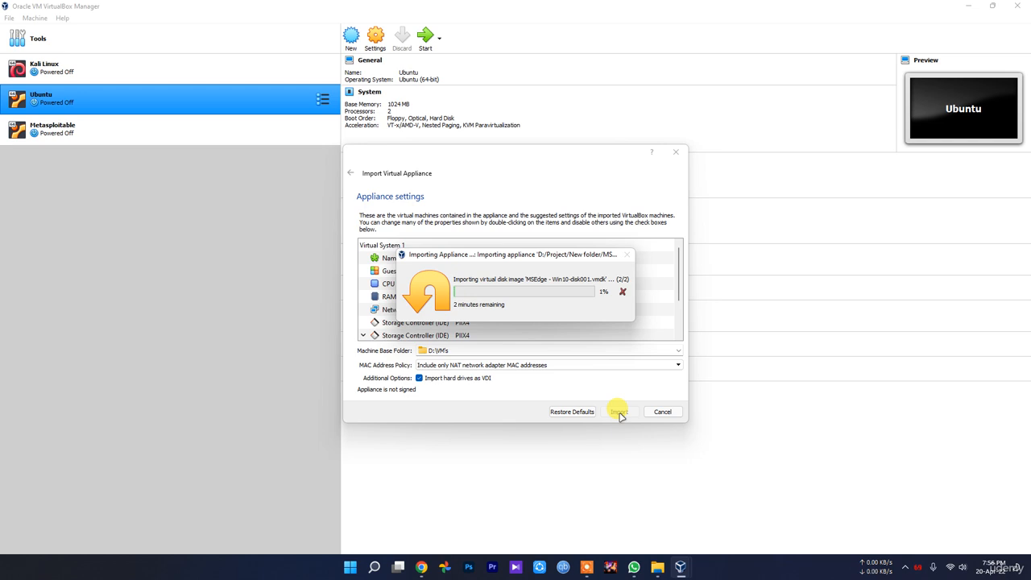
left_click(904, 567)
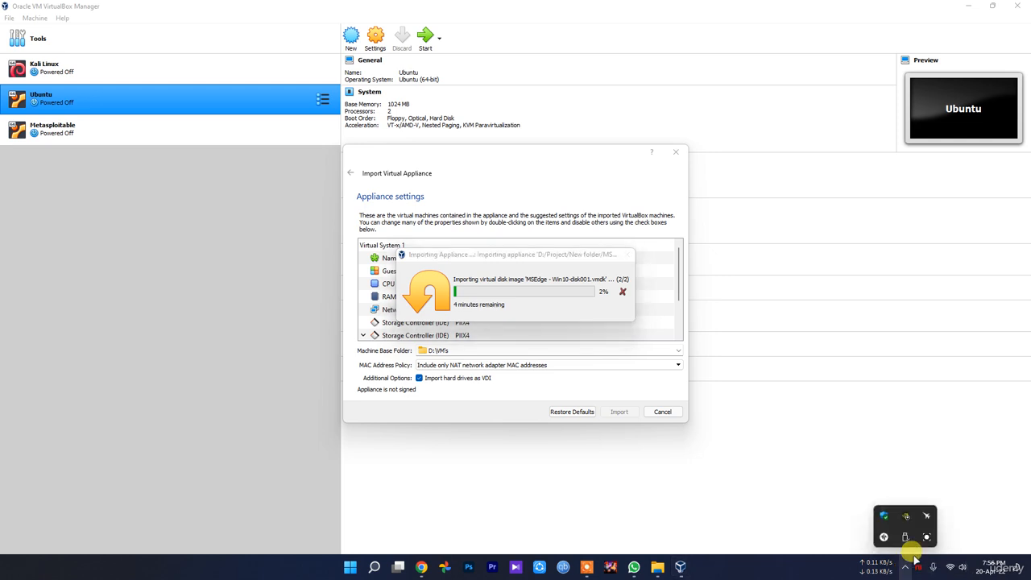
left_click(926, 537)
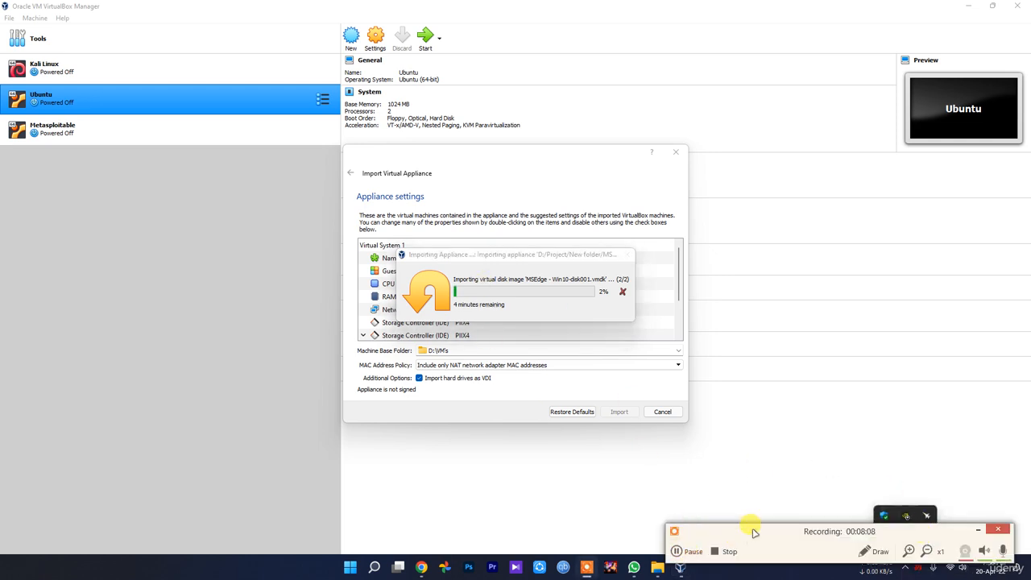
left_click(692, 552)
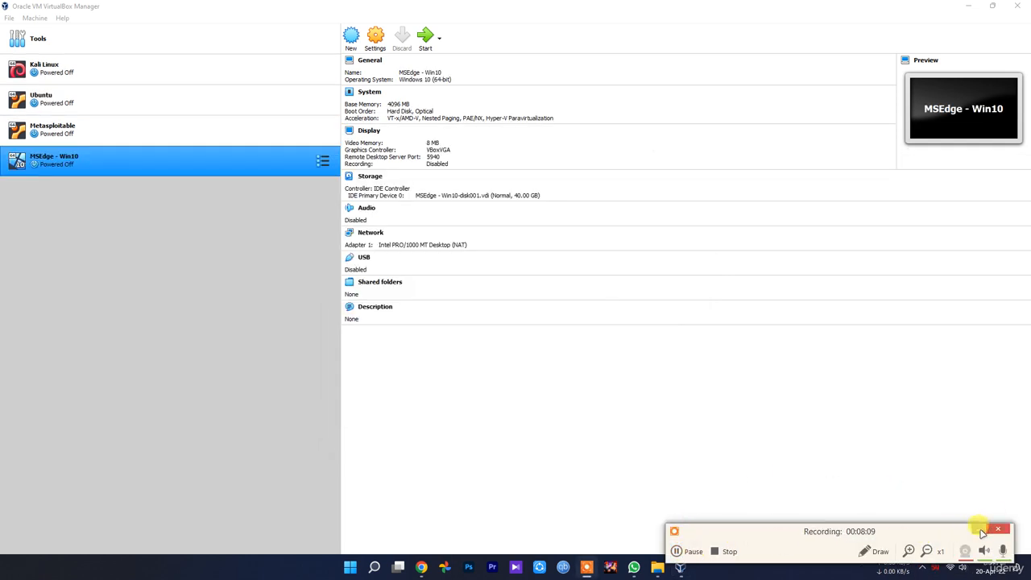
left_click(979, 529)
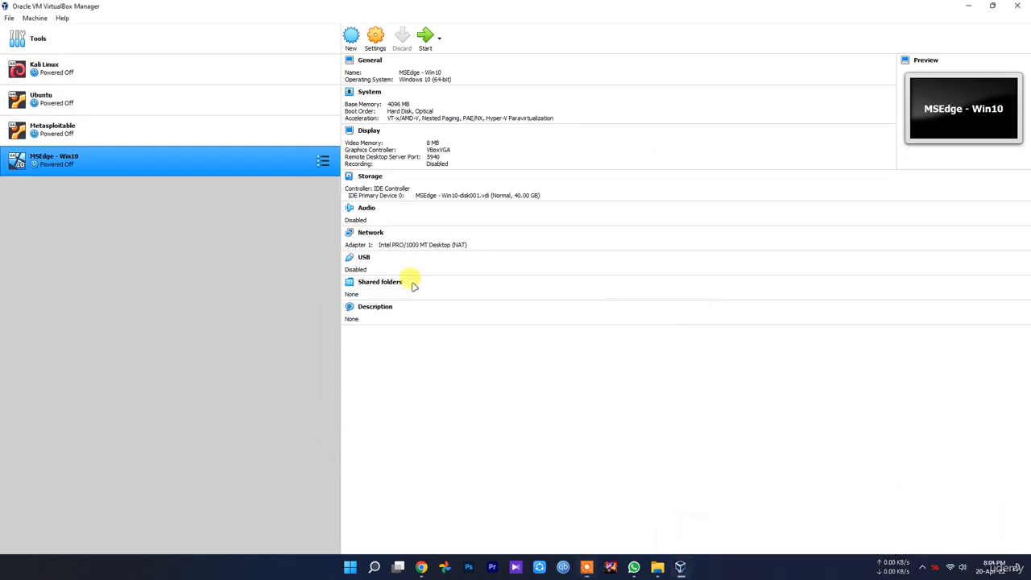
Step: In the MSEdge - Win10 machine's advanced general settings, set both Shared Clipboard and Drag'n'Drop to Bidirectional
left_click(374, 40)
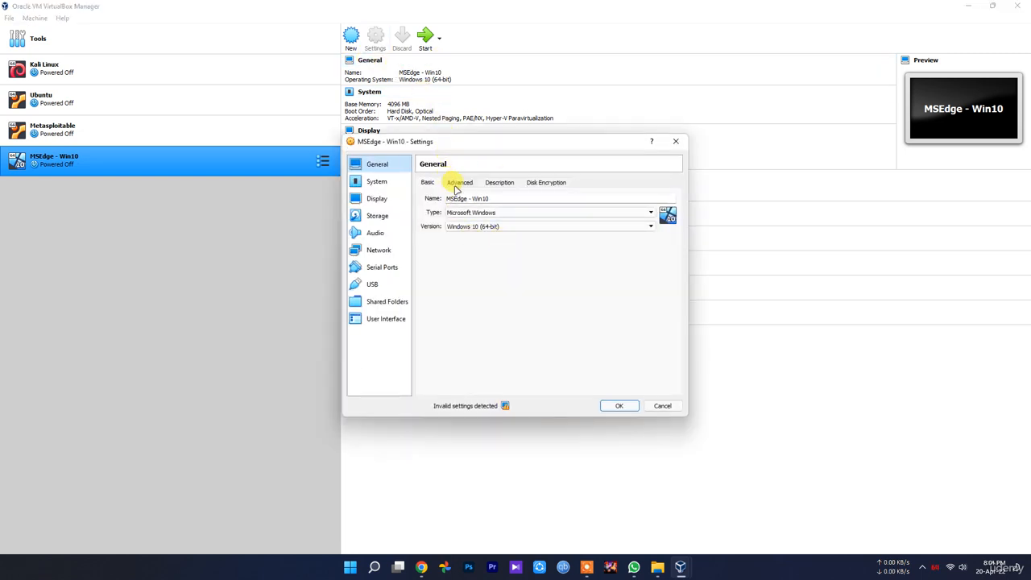
left_click(458, 183)
left_click(507, 214)
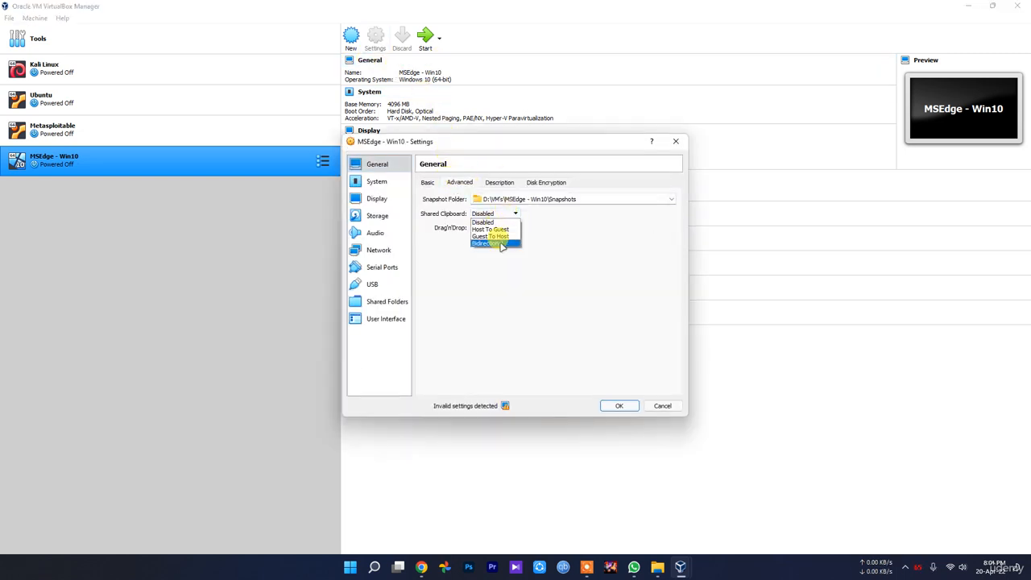
left_click(500, 244)
left_click(492, 228)
left_click(493, 256)
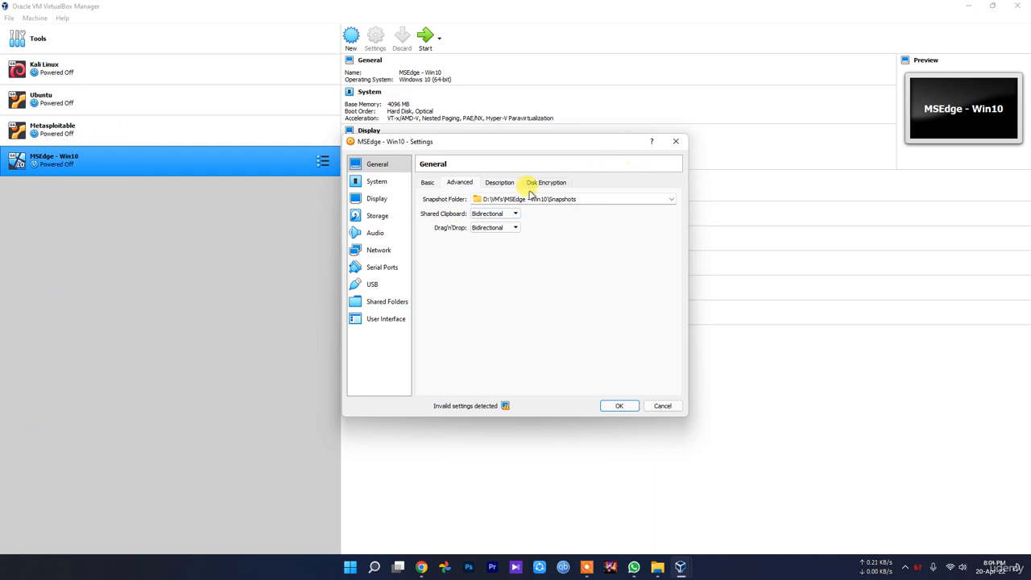
Step: Set the MSEdge - Win10 machine's processor count to 2 in its system settings
left_click(376, 184)
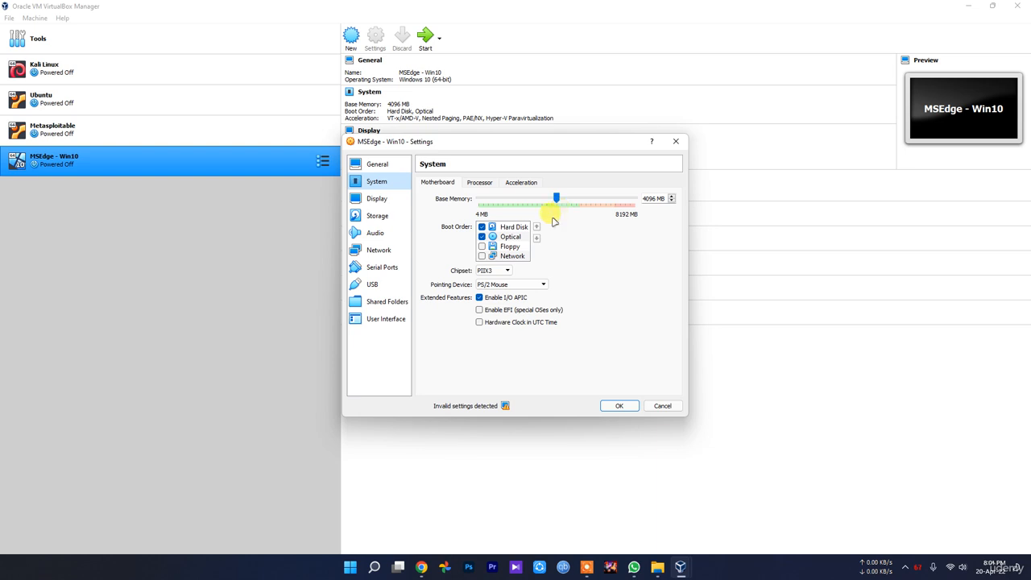
left_click(480, 183)
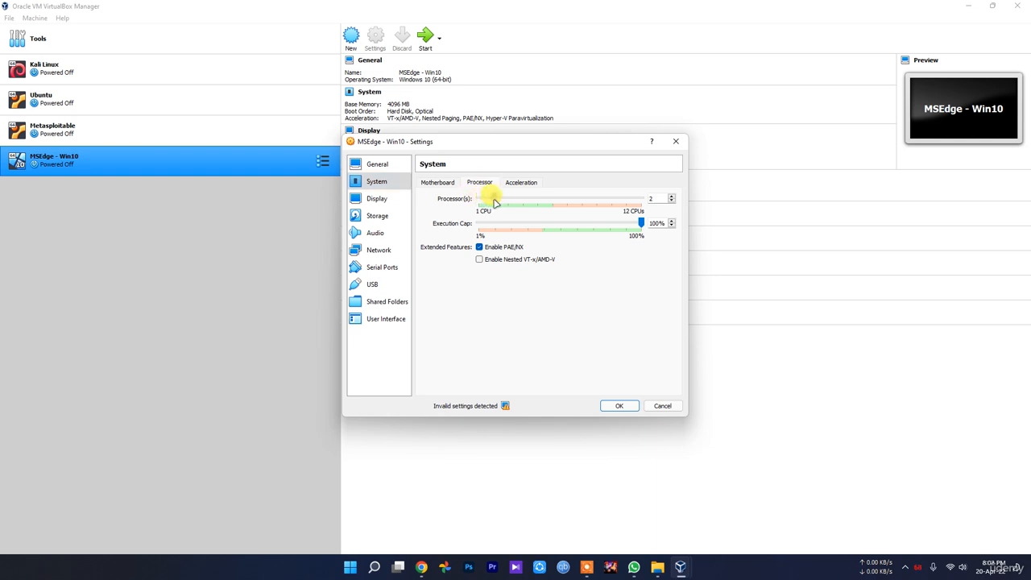
Step: Review the Display, Storage and Audio settings of the MSEdge - Win10 machine
left_click(376, 198)
left_click(377, 216)
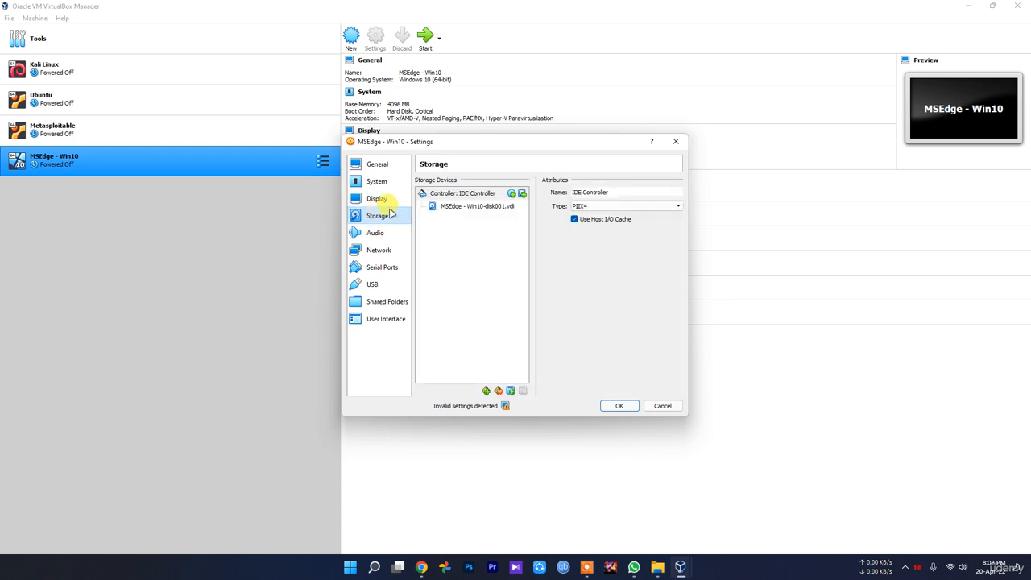
left_click(376, 198)
left_click(377, 216)
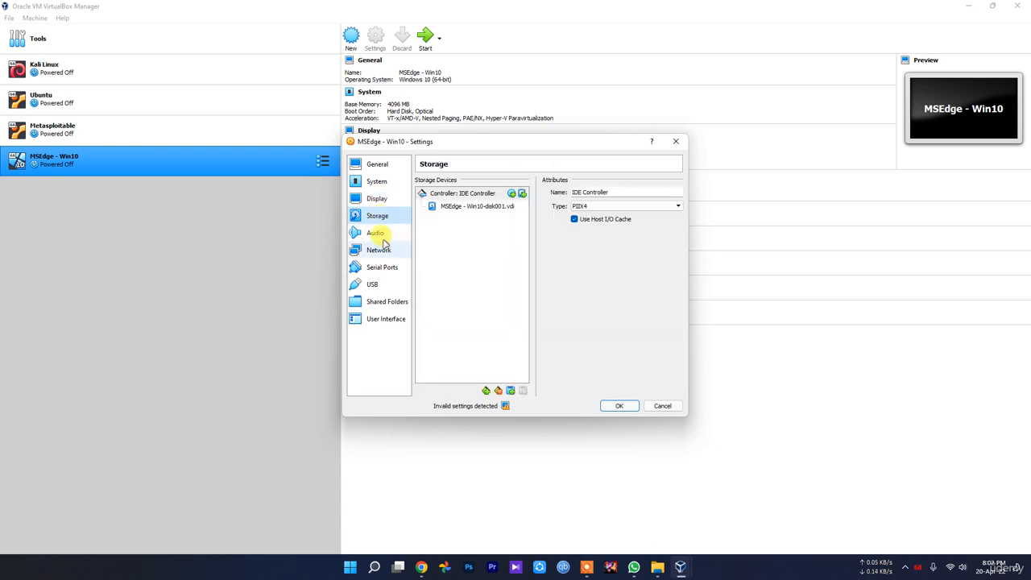
left_click(375, 233)
Step: In the MSEdge - Win10 machine's network settings, attach Adapter 1 to Bridged Adapter
left_click(376, 251)
left_click(496, 211)
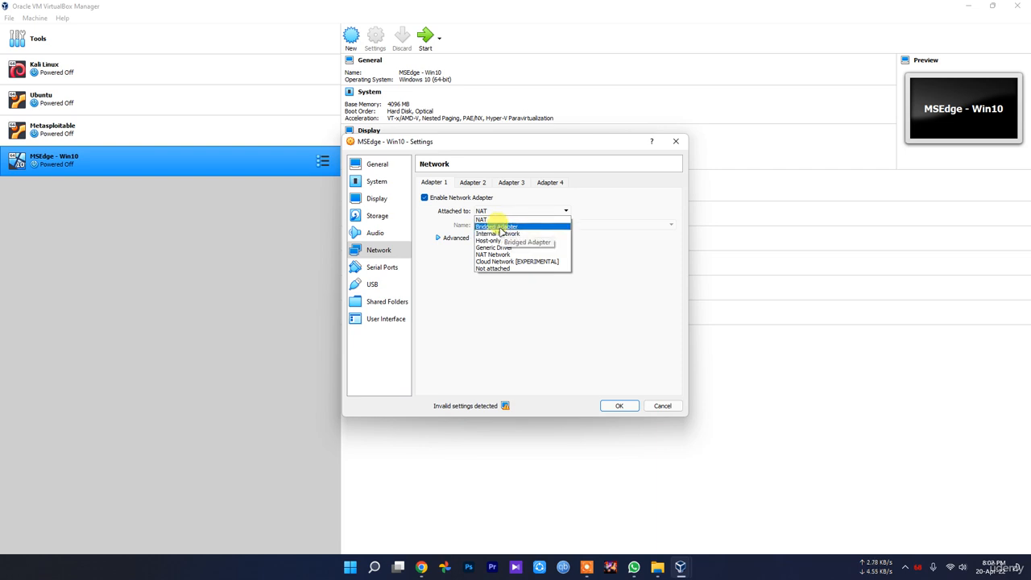
left_click(506, 227)
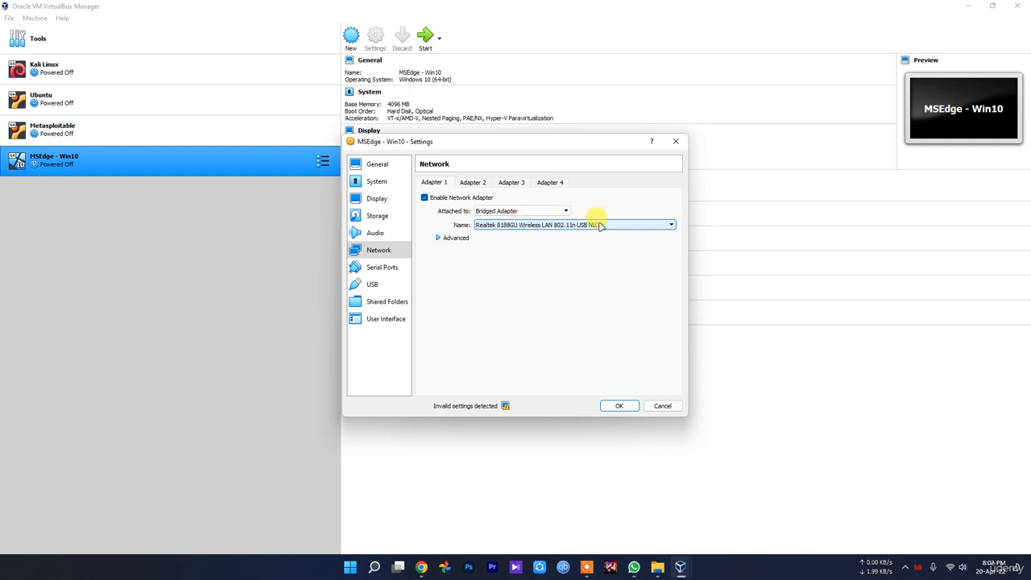
Step: Review the Serial Ports, USB, Shared Folders and User Interface settings and save the MSEdge - Win10 configuration
left_click(389, 267)
left_click(391, 284)
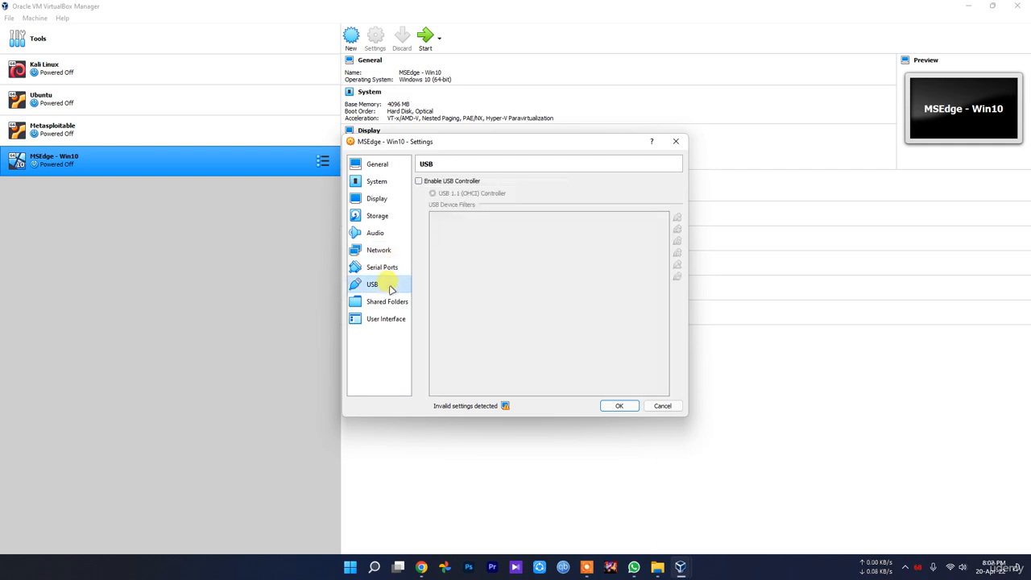
left_click(394, 301)
left_click(390, 319)
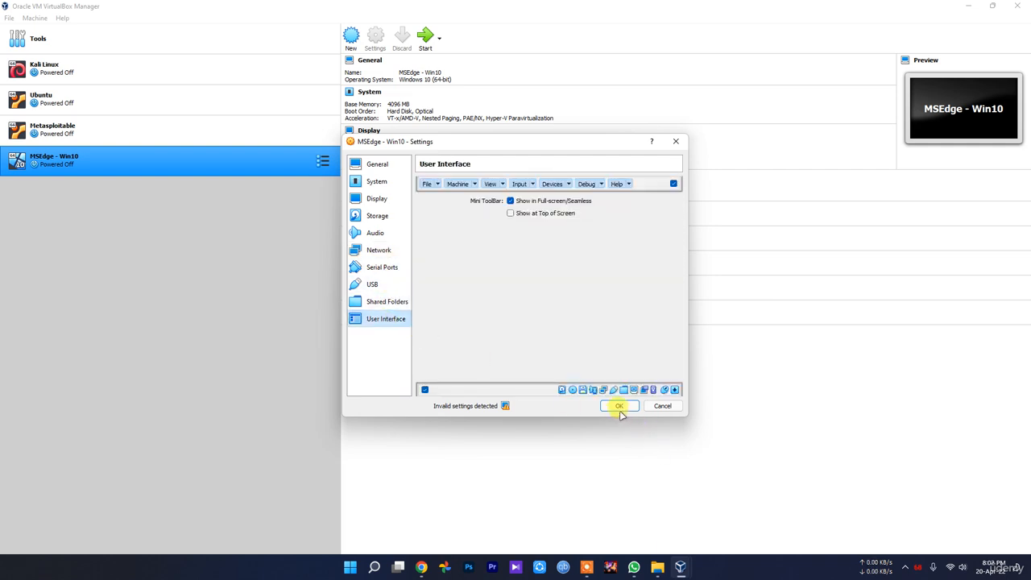
left_click(619, 406)
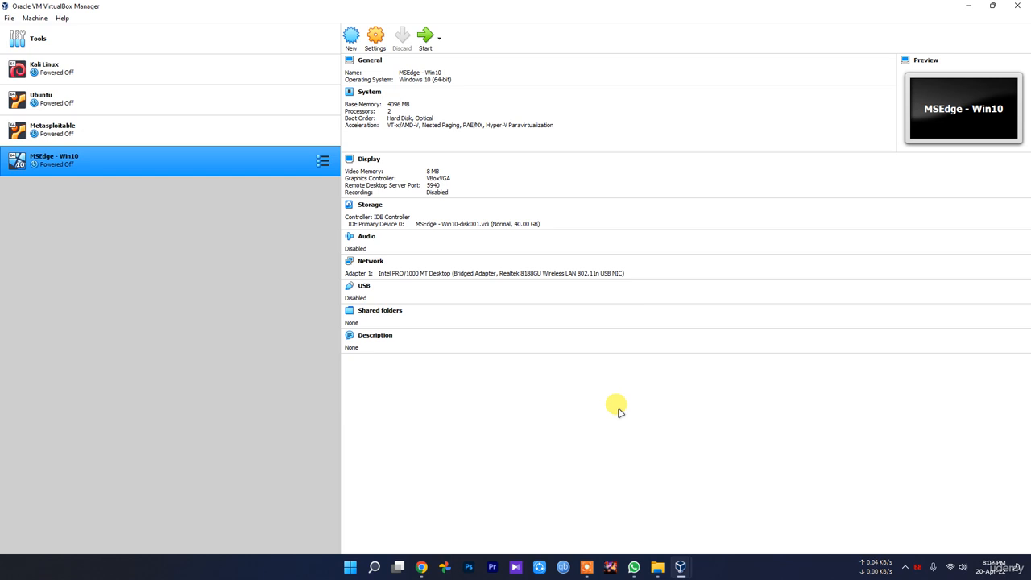
Step: Start the MSEdge - Win10 machine and dismiss the keyboard capture and mouse integration notices
left_click(425, 38)
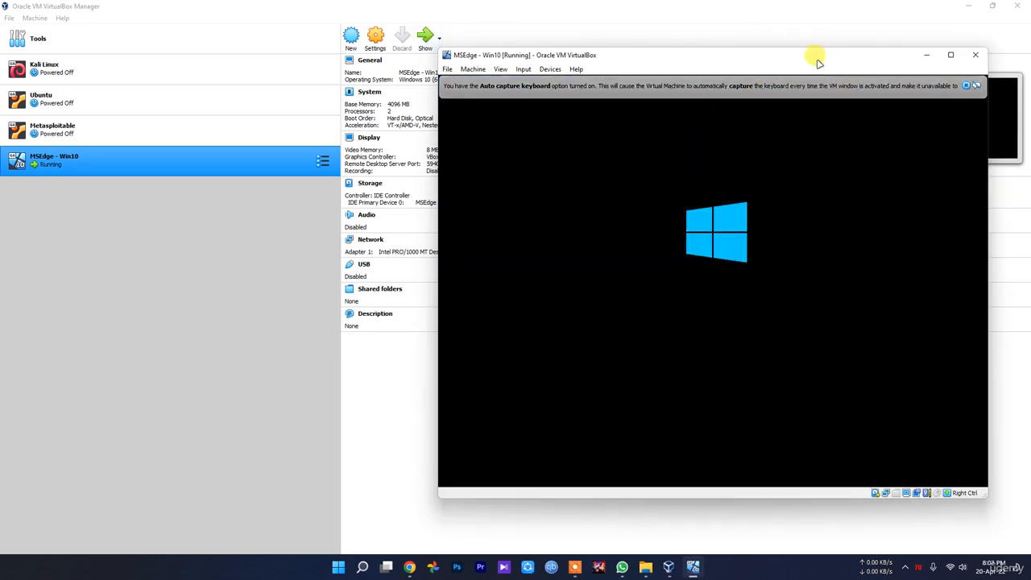
left_click(859, 88)
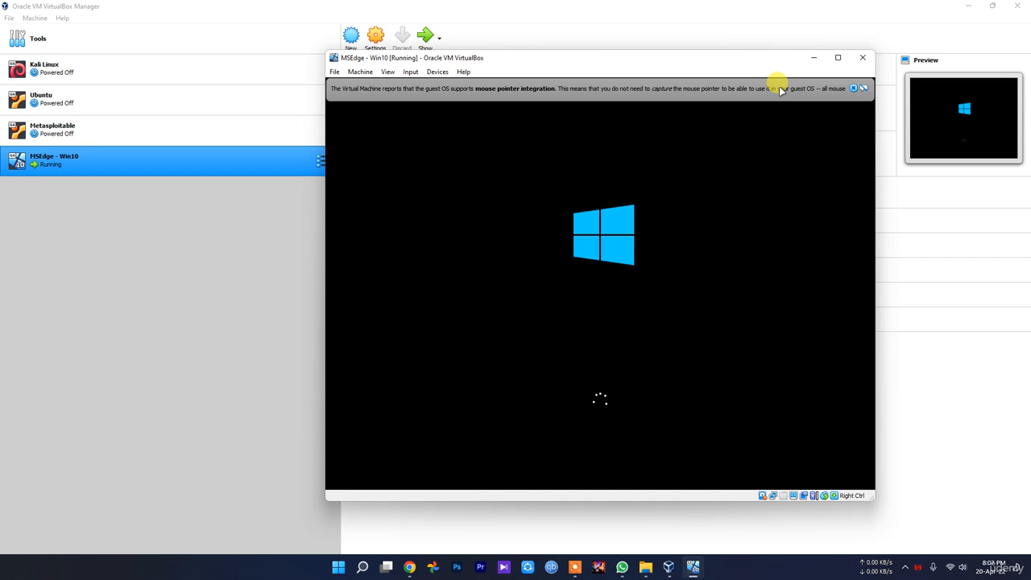
left_click(853, 88)
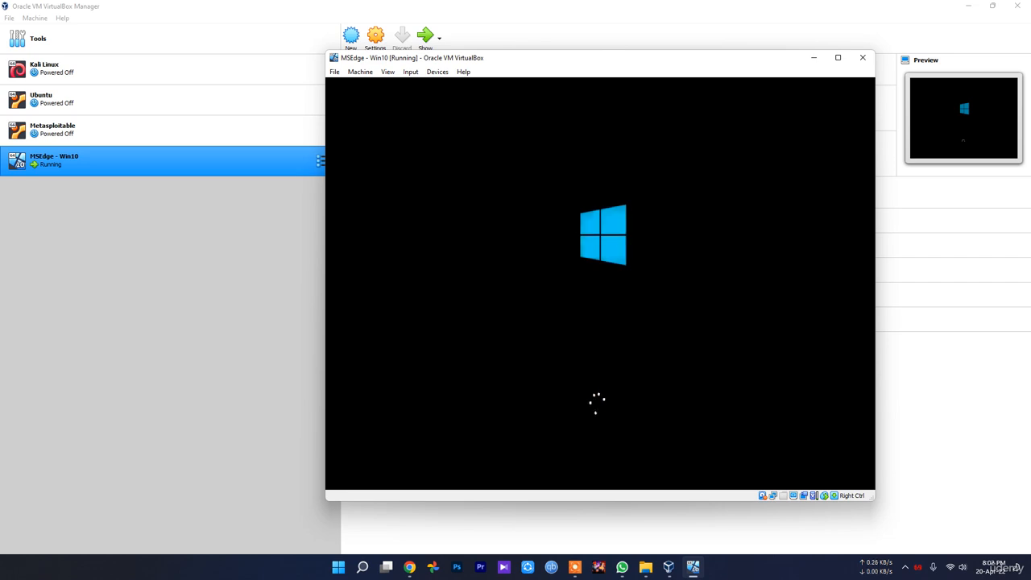
Step: Switch to File Explorer and examine the files inside metasploitable-linux-2.0.0's Metasploitable2-Linux folder, returning to the parent folder
left_click(645, 567)
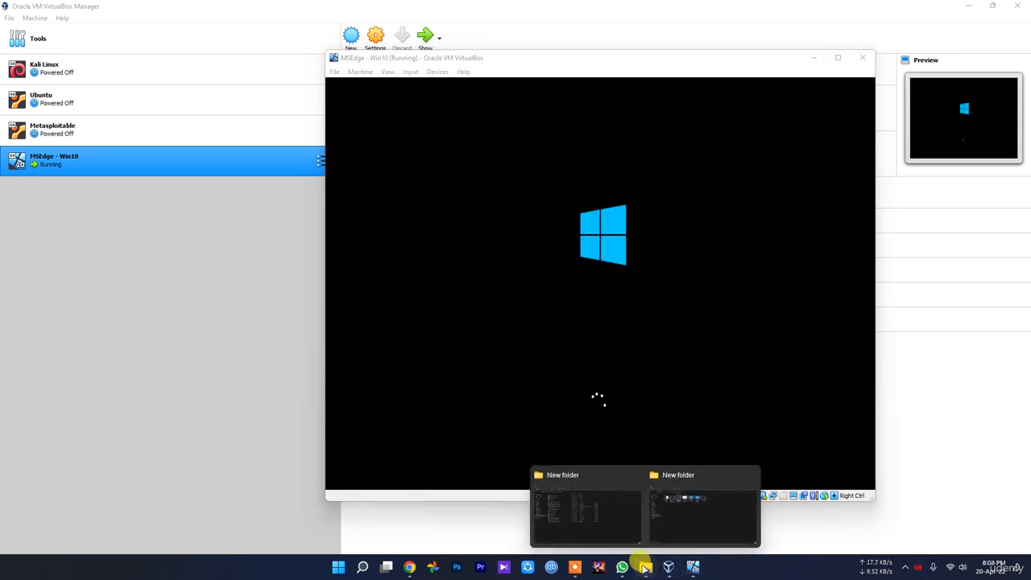
left_click(583, 522)
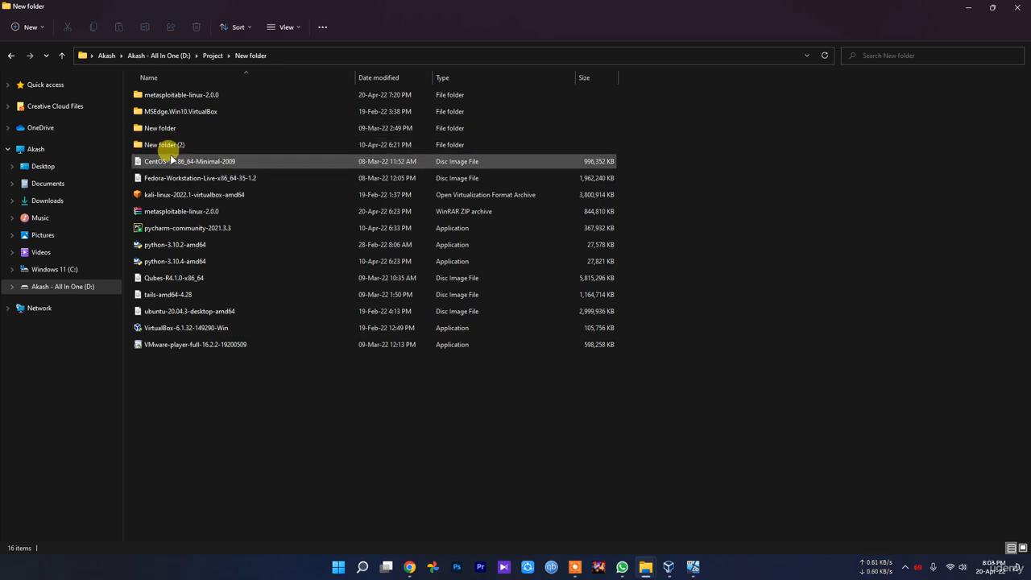
double_click(171, 95)
double_click(169, 94)
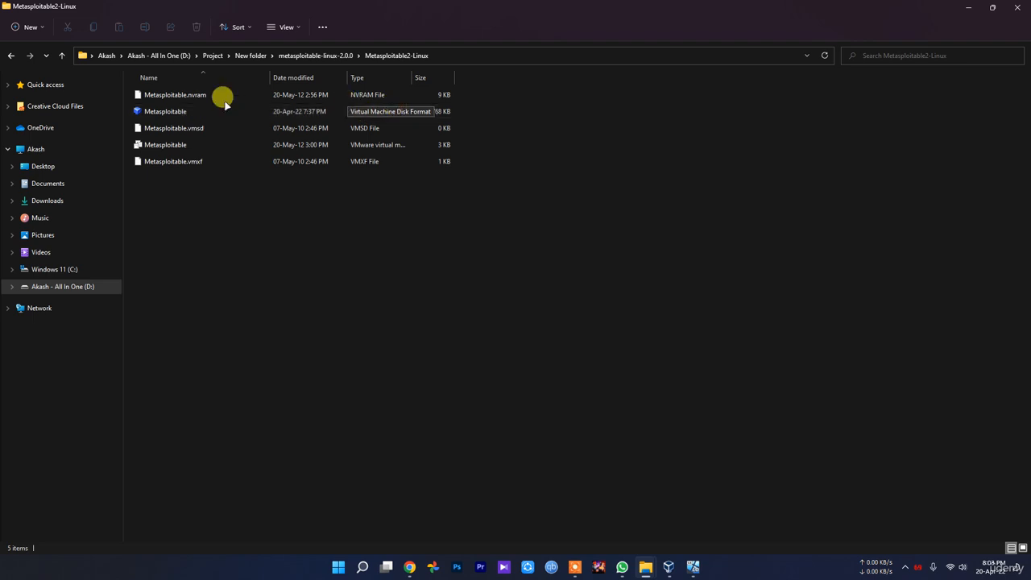
key("BackSpace")
key("BackSpace")
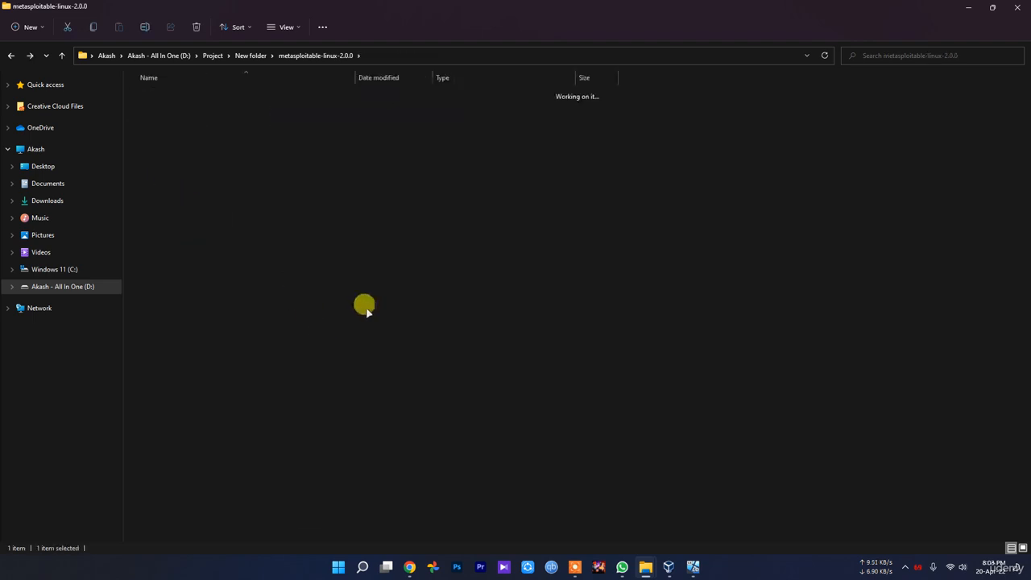
Step: Open the MSEdge.Win10.VirtualBox folder, widen the Type column to read the appliance's file type, and return to the parent folder
double_click(201, 110)
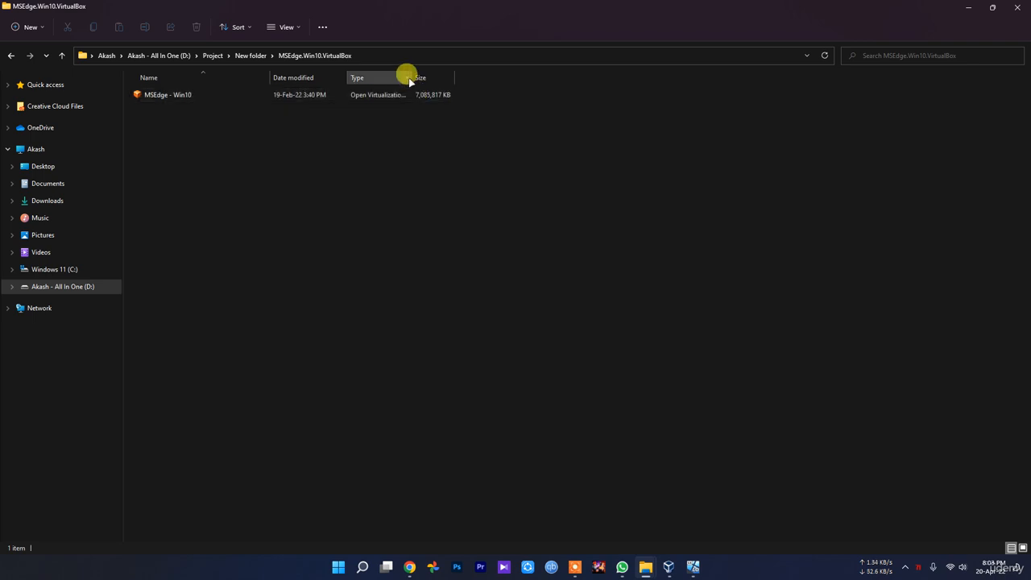
left_click_drag(405, 76, 504, 91)
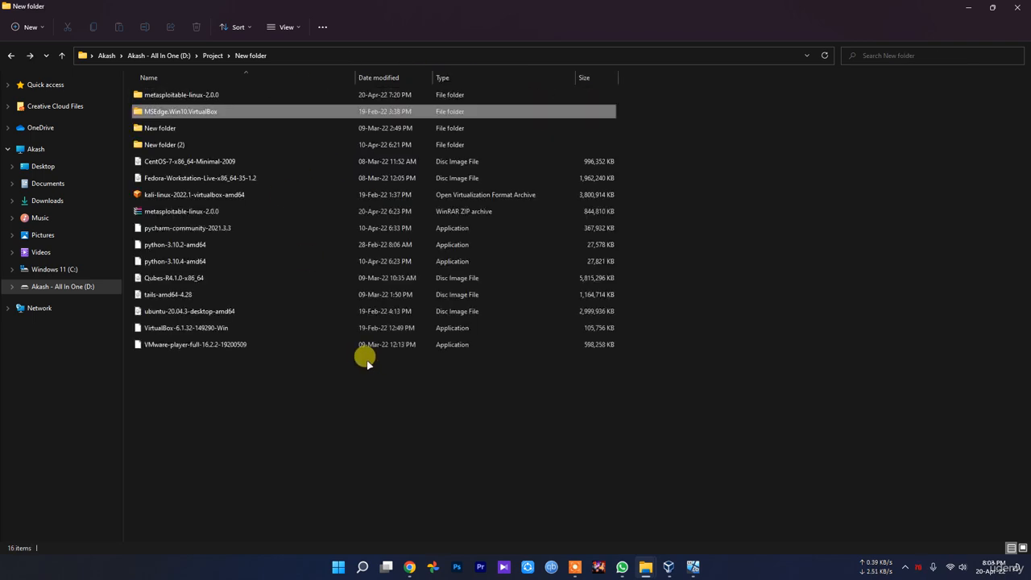
key("alt+Left")
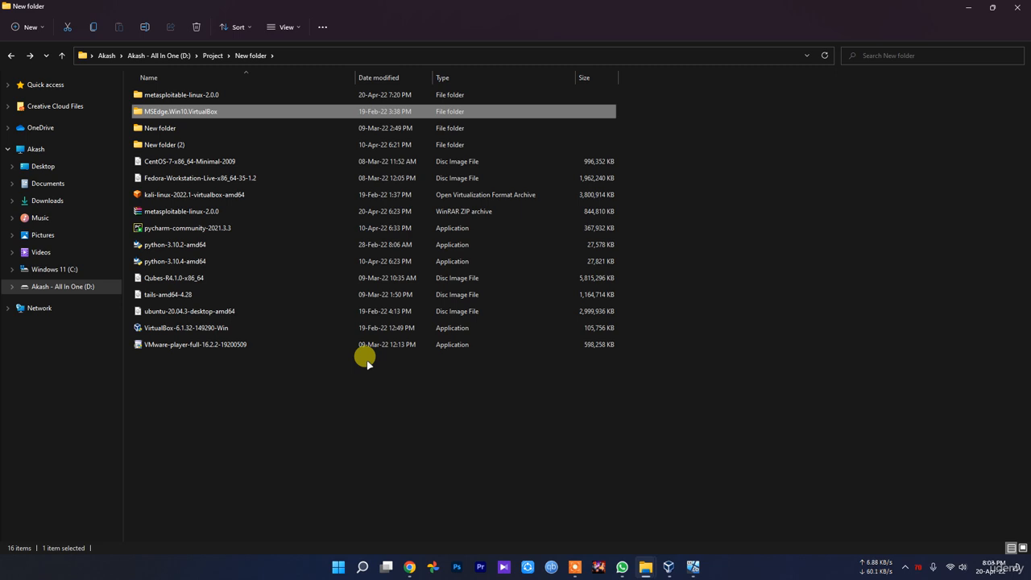
Step: Compare the Metasploitable2-Linux disk files with the MSEdge - Win10 appliance file by opening both folders again
left_click(362, 403)
left_click(197, 96)
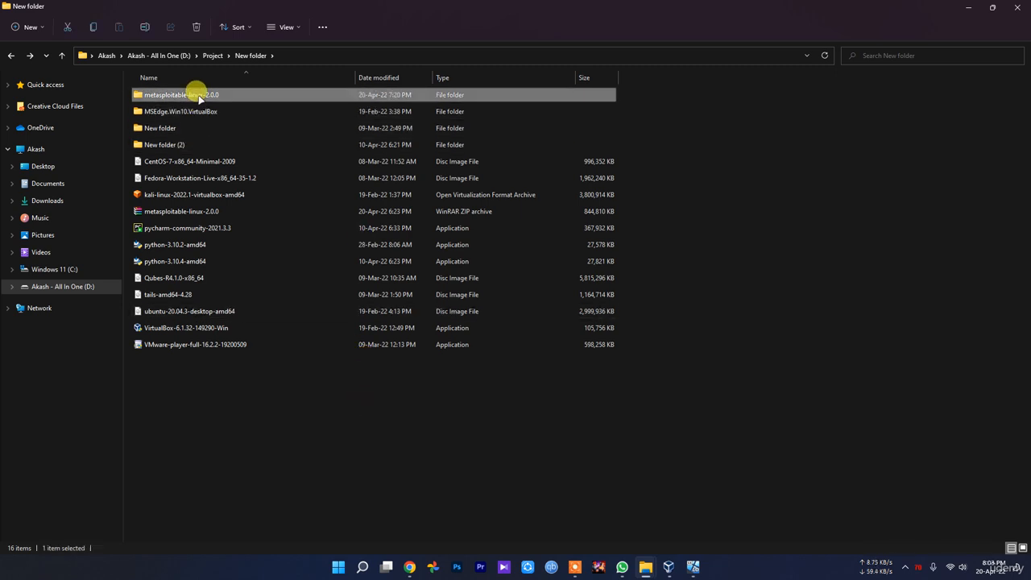
double_click(197, 96)
double_click(165, 94)
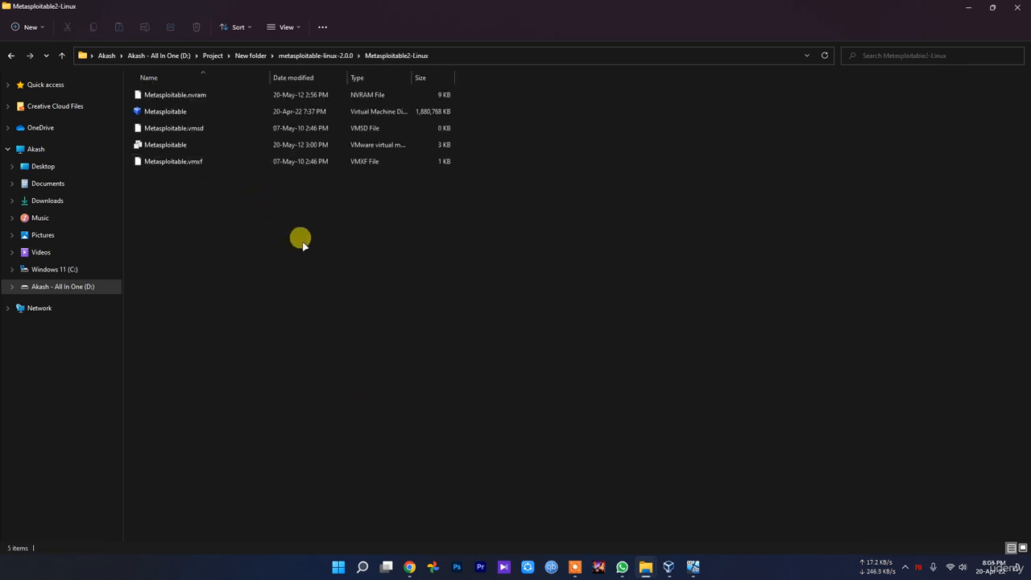
key("alt+Left")
key("alt+Left")
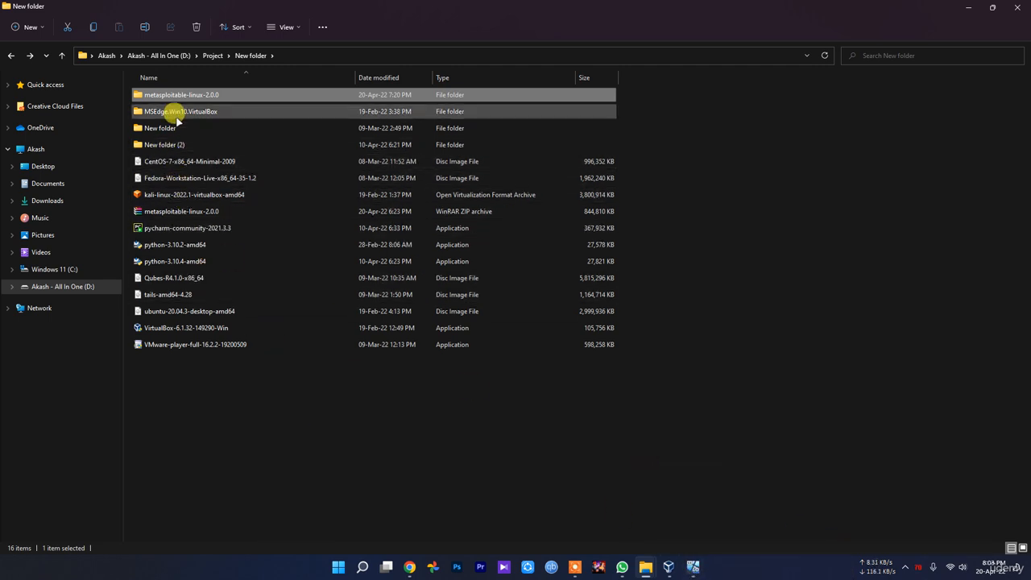
double_click(183, 115)
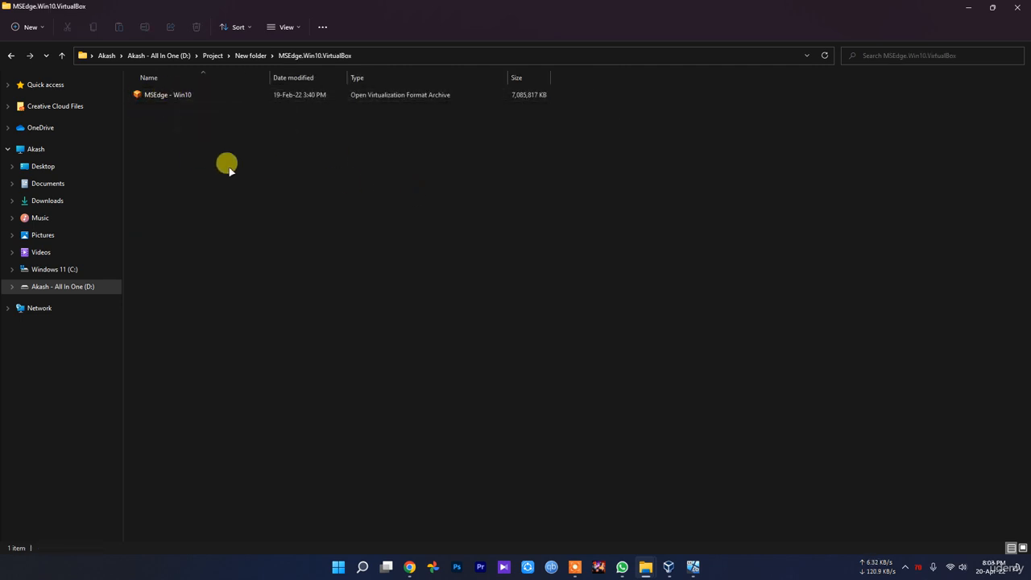
key("alt+Left")
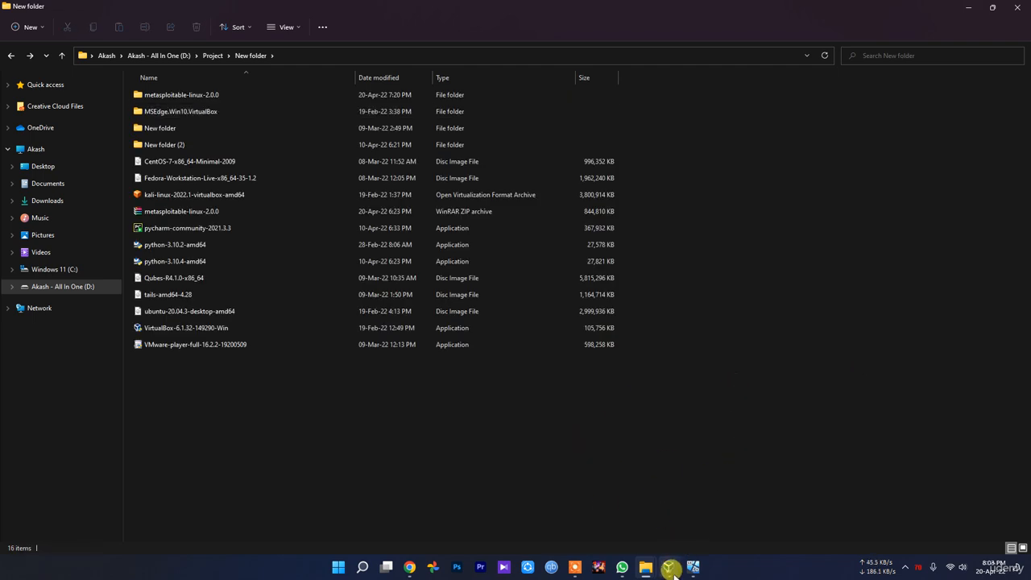
Step: Switch to the running MSEdge - Win10 machine and try to sign in to the IEUser account with a password
mouse_move(668, 566)
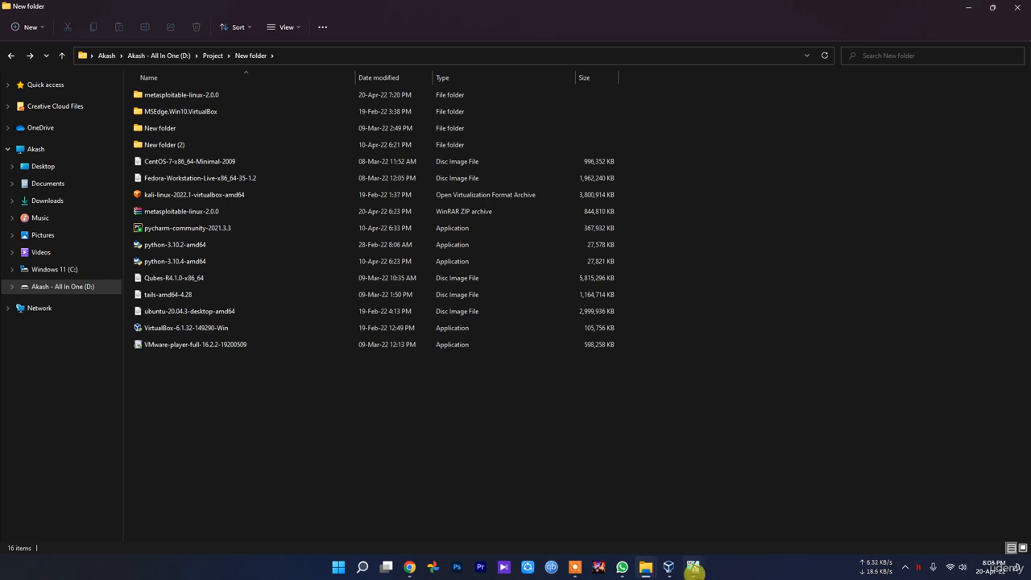
left_click(693, 569)
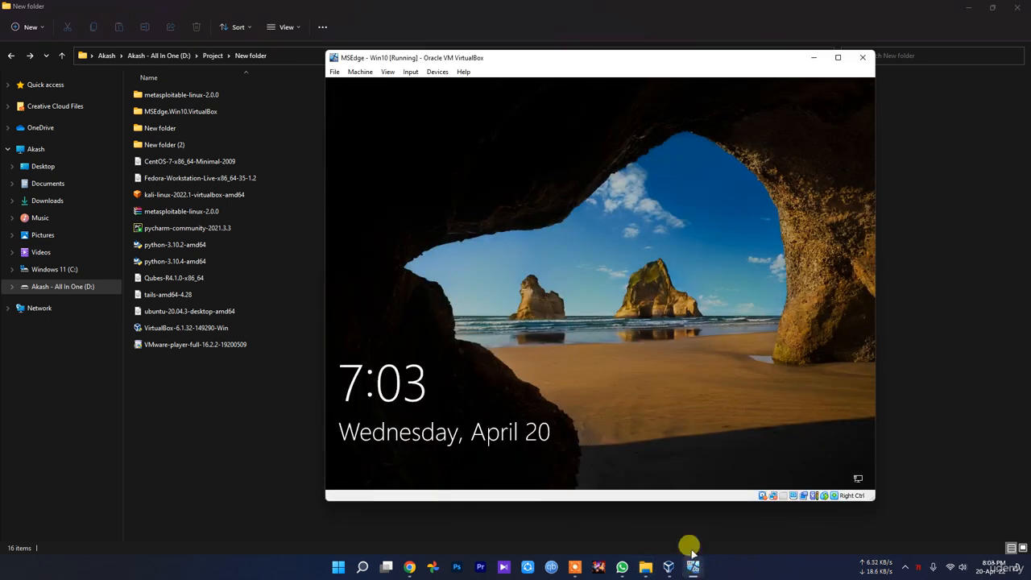
left_click(538, 242)
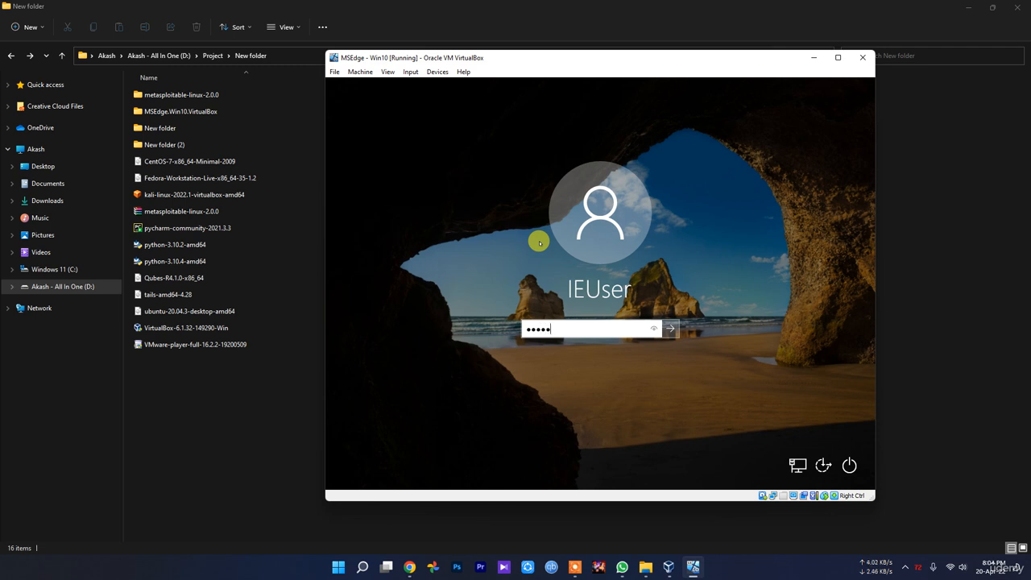
key("Return")
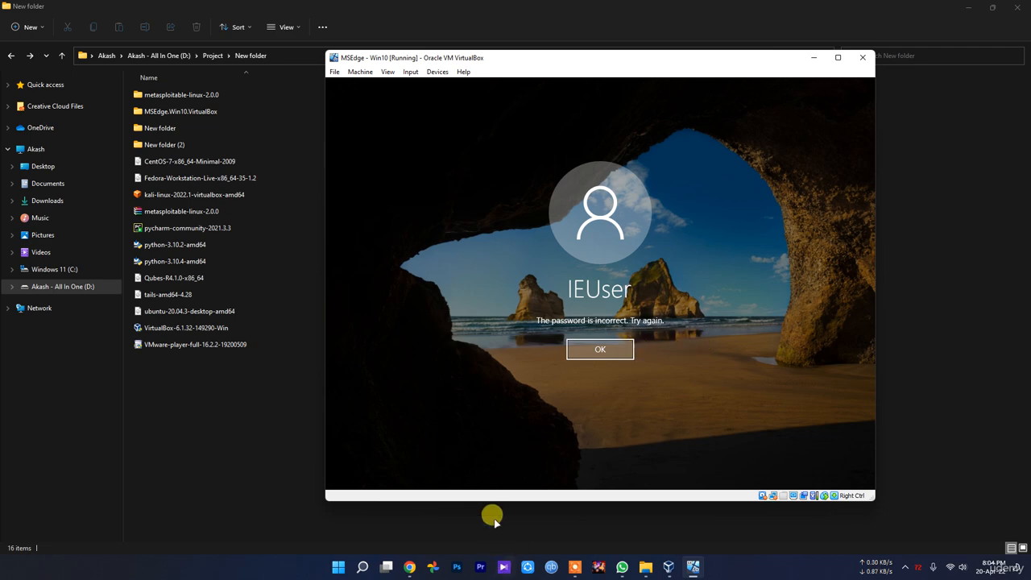
Step: In a new Chrome tab, search Google for "defualt windows 10 virtual machine password" and read the default login credentials
left_click(409, 566)
key("ctrl+t")
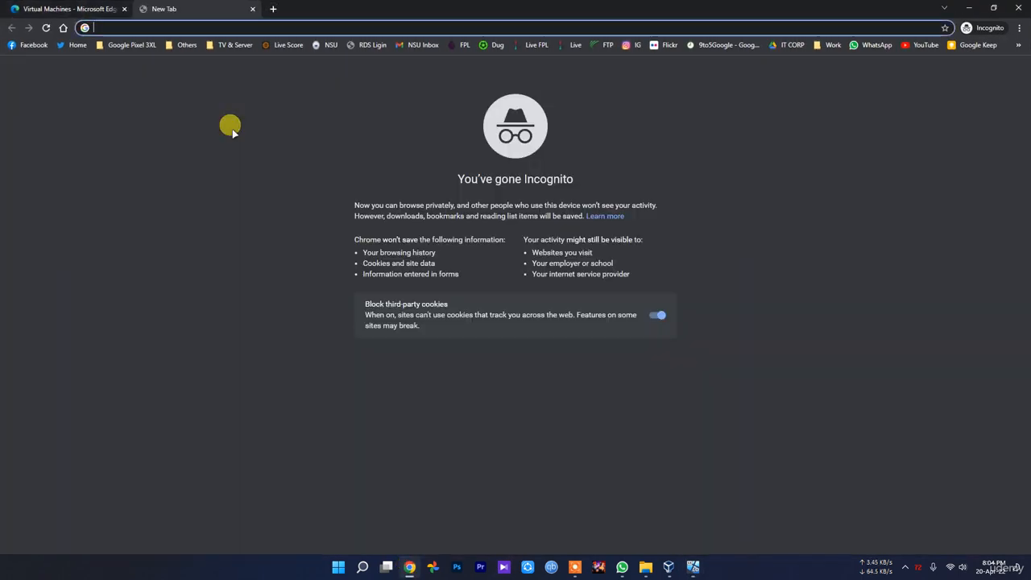
type("de")
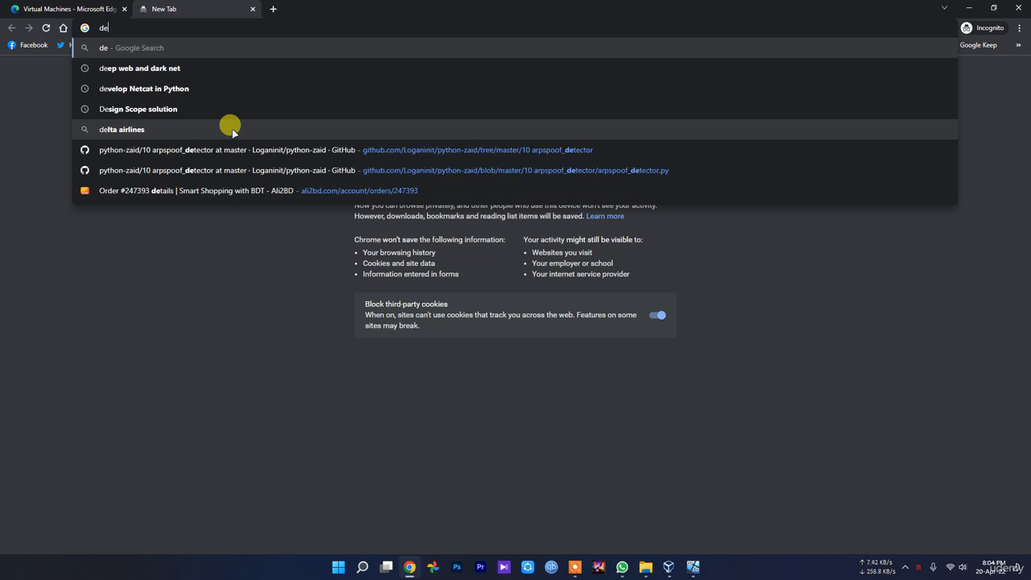
type("fualt")
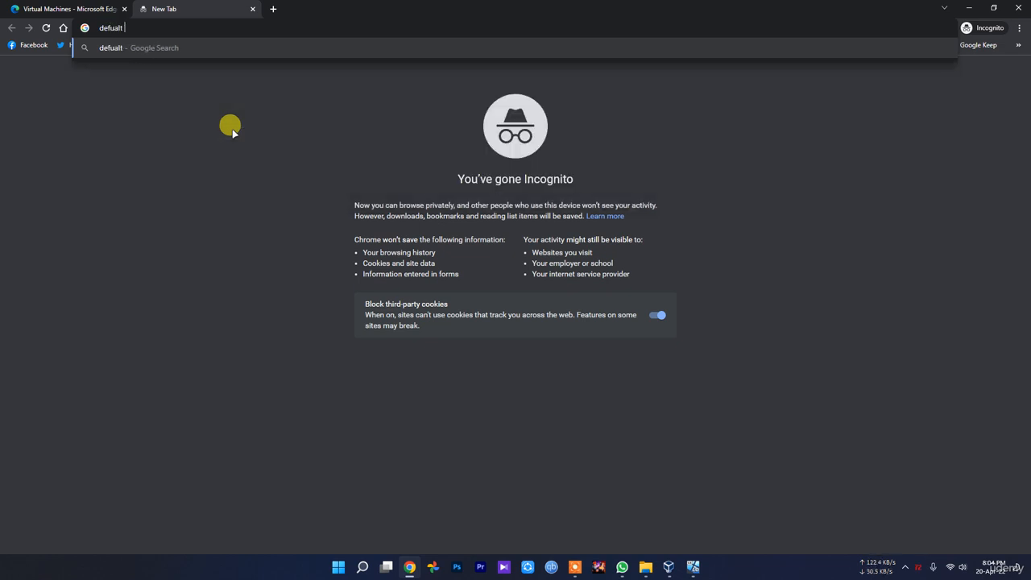
key("BackSpace")
key("BackSpace")
key("BackSpace")
key("BackSpace")
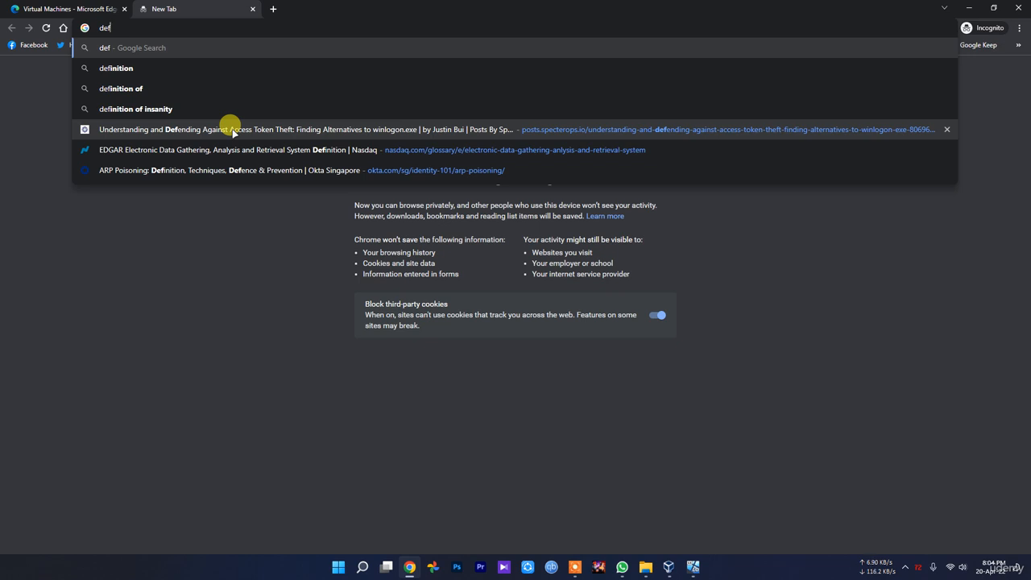
type("ualt windows")
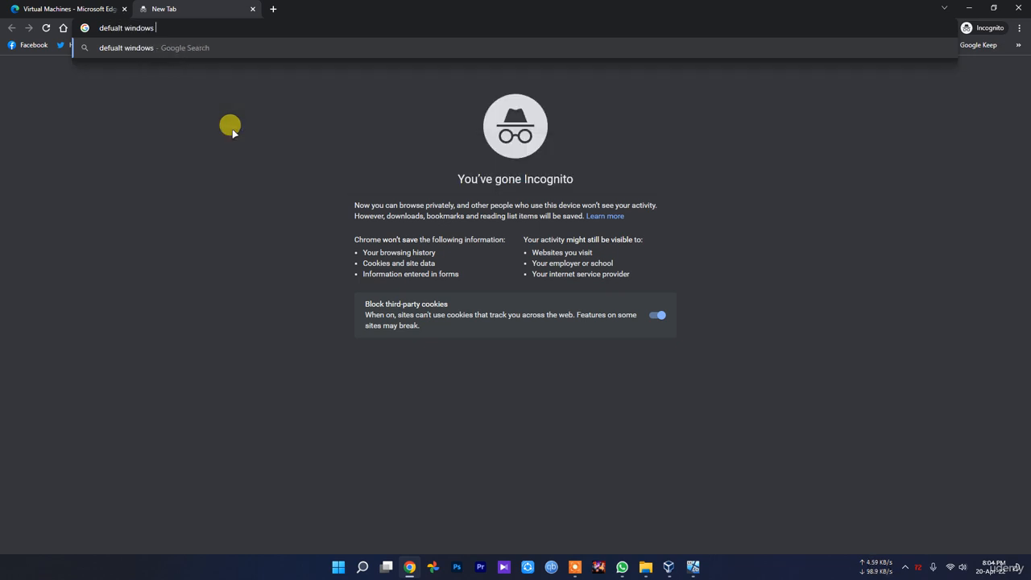
type(" 10 virtual m")
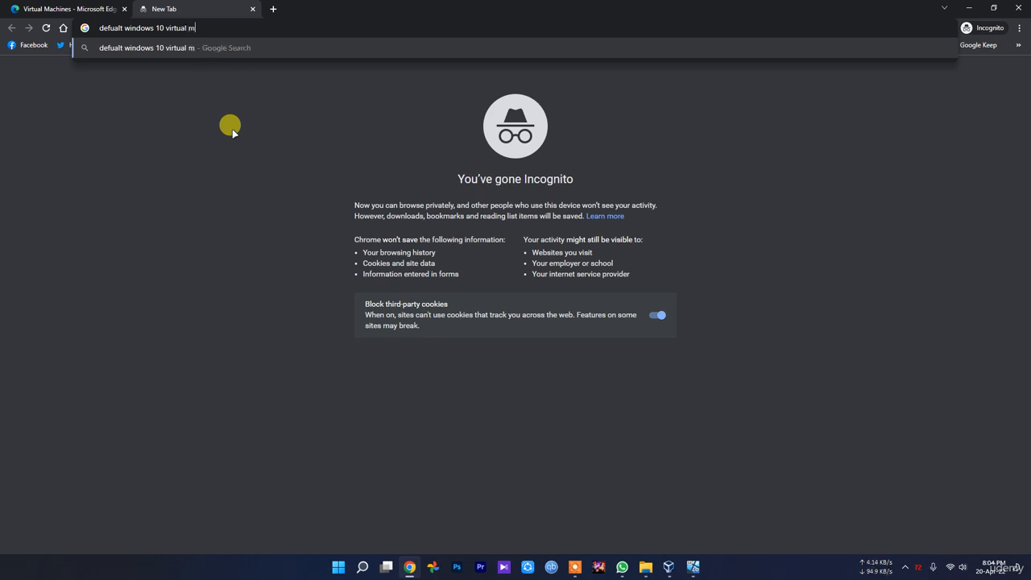
type("achine passw")
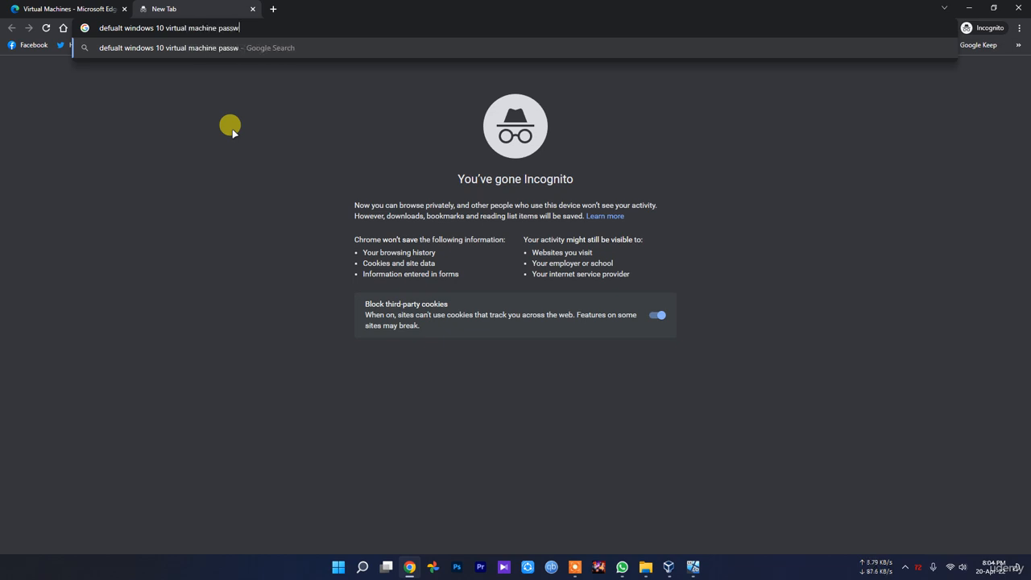
type("ord")
key("Return")
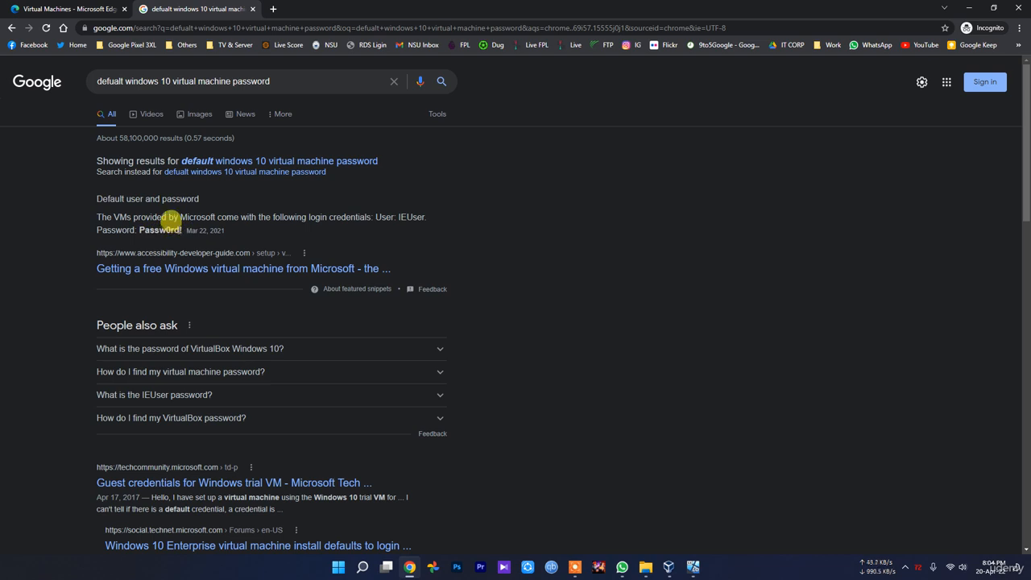
left_click_drag(181, 231, 148, 233)
left_click(164, 231)
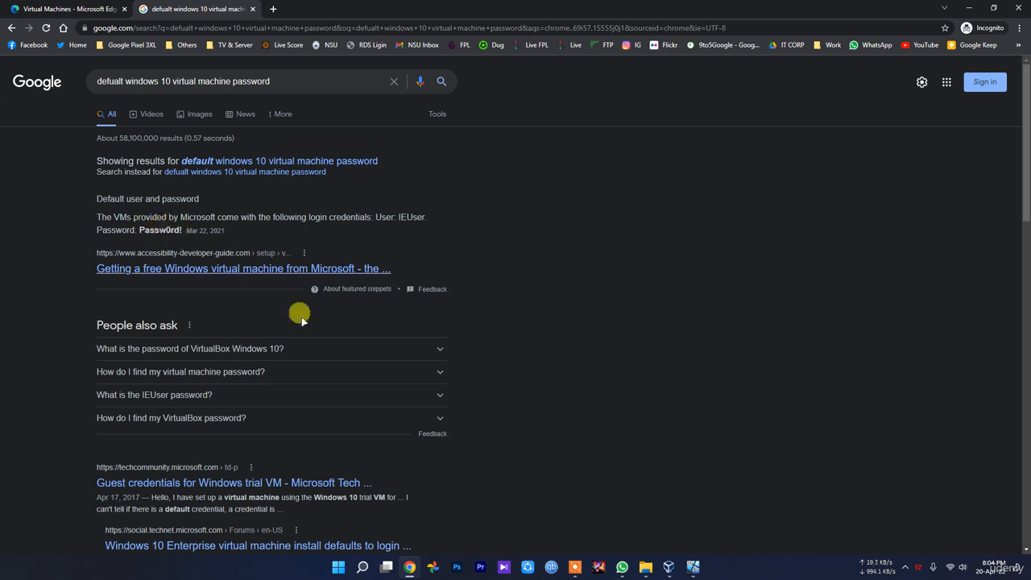
Step: Switch to the MSEdge - Win10 machine, dismiss the sign-in error and sign in to the IEUser account with the default account password
left_click(692, 566)
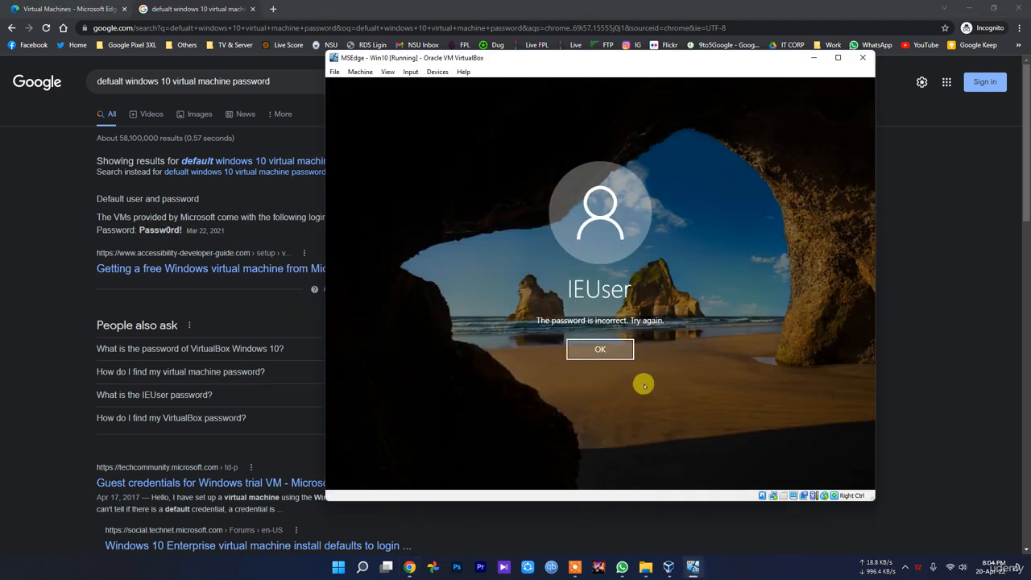
left_click(610, 350)
type("P")
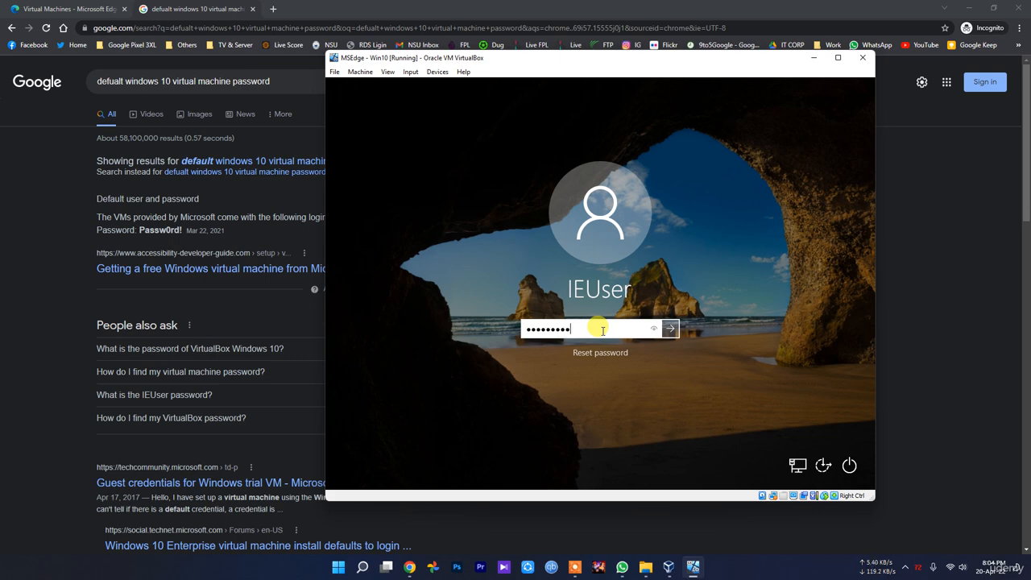
key("Return")
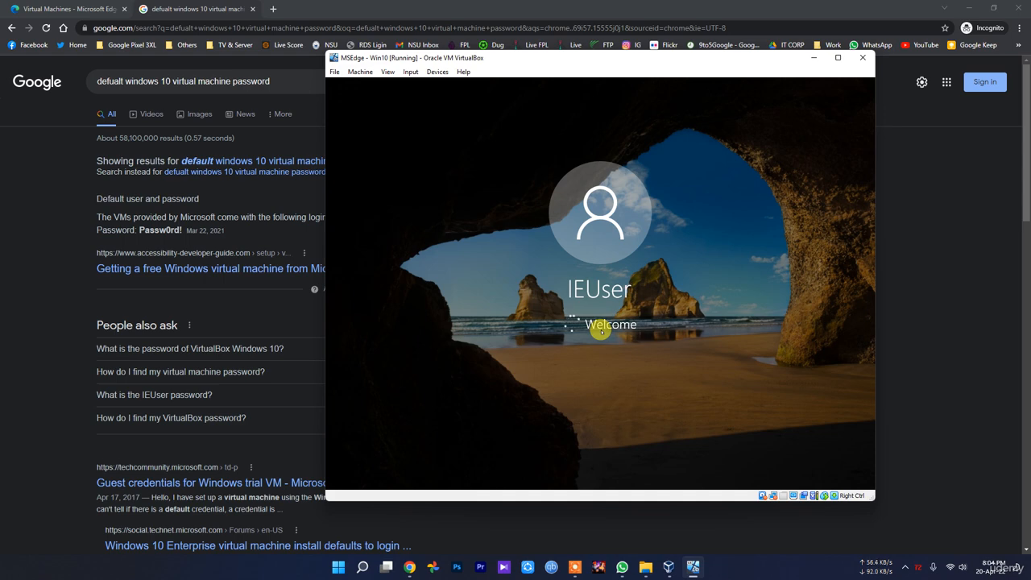
Step: Highlight the default password in the Google result, then show the MSEdge - Win10 machine window over VirtualBox Manager and shift it slightly left
left_click_drag(183, 230, 140, 236)
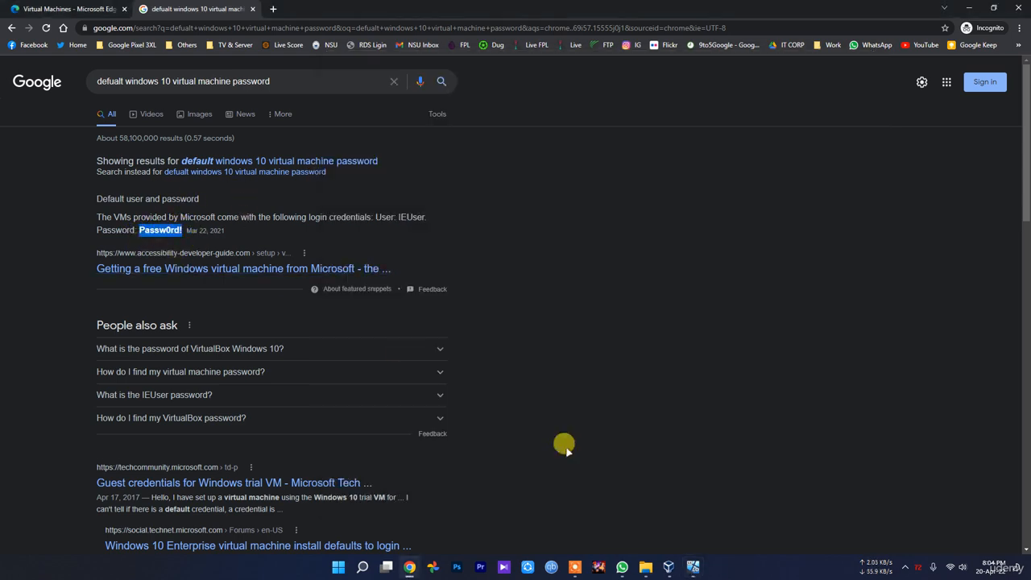
left_click(693, 567)
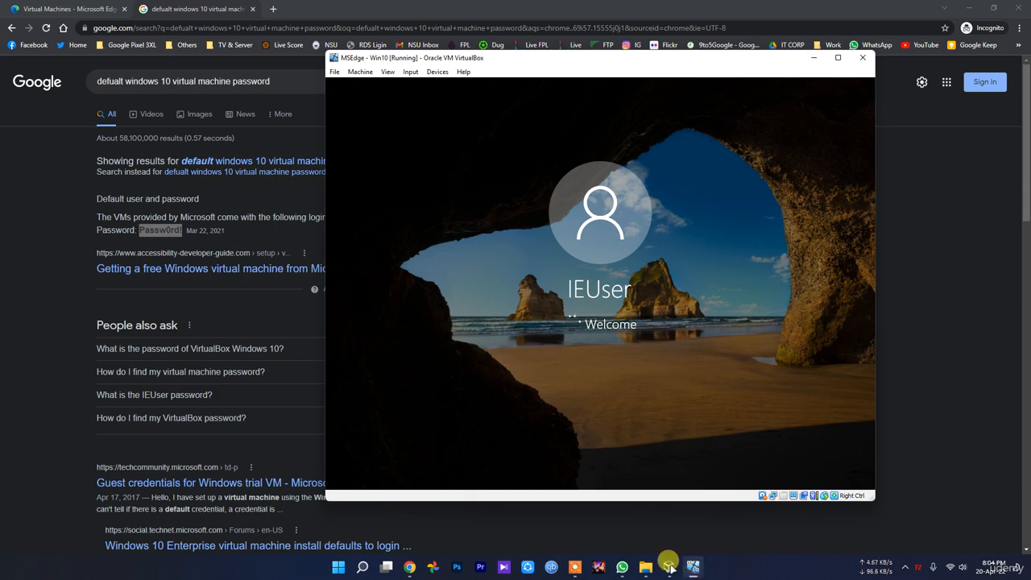
mouse_move(669, 569)
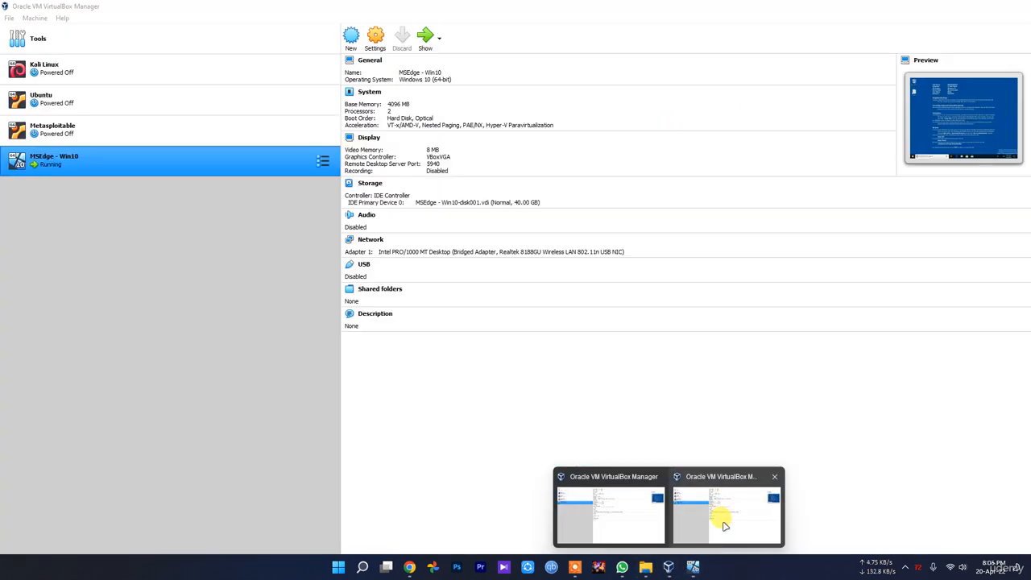
left_click(711, 520)
left_click(695, 569)
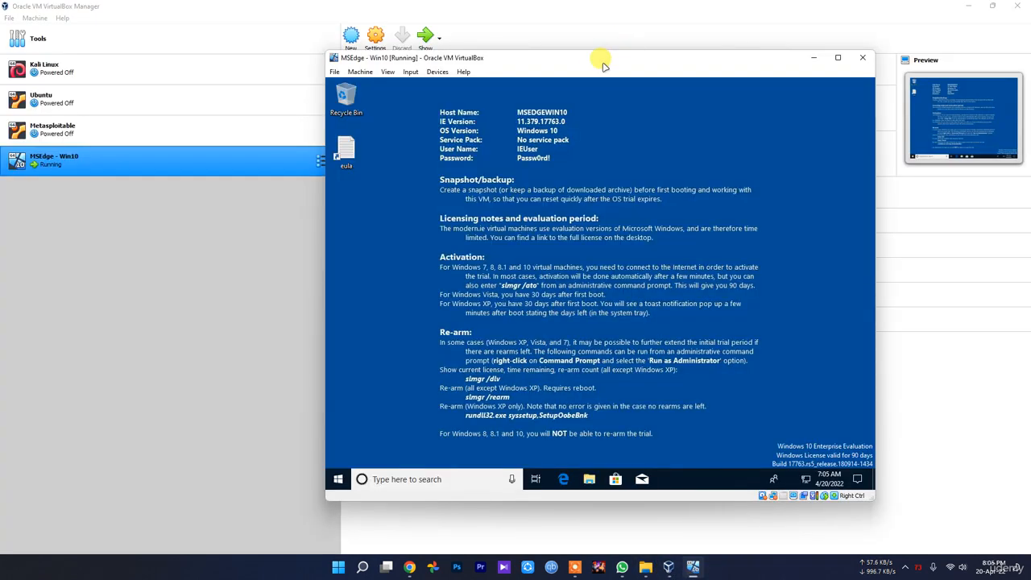
left_click_drag(596, 58, 568, 59)
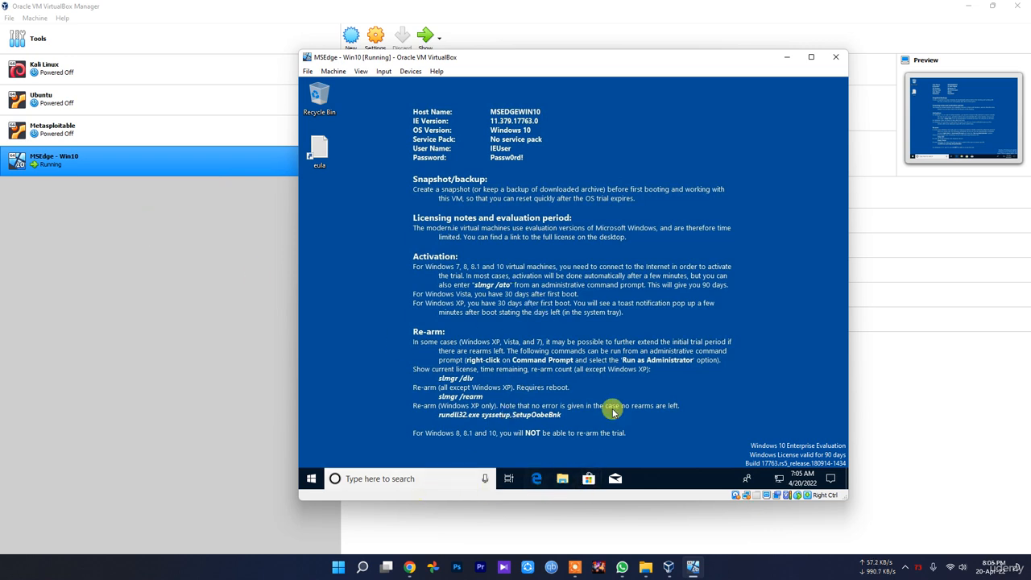
Step: Open Microsoft Edge inside the virtual machine, search the web for "google" and dismiss the Guest Additions update notification
left_click(537, 479)
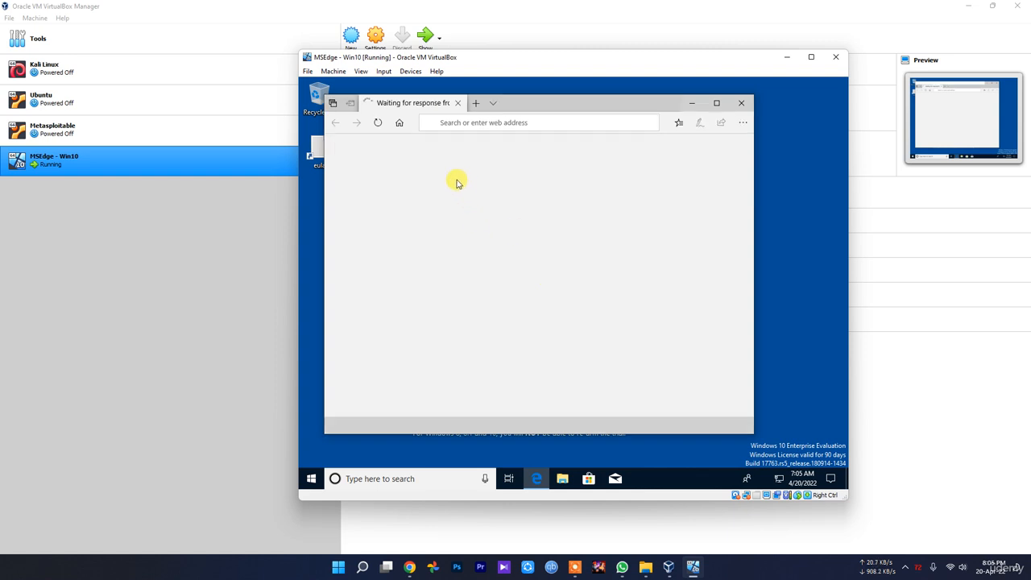
left_click(478, 125)
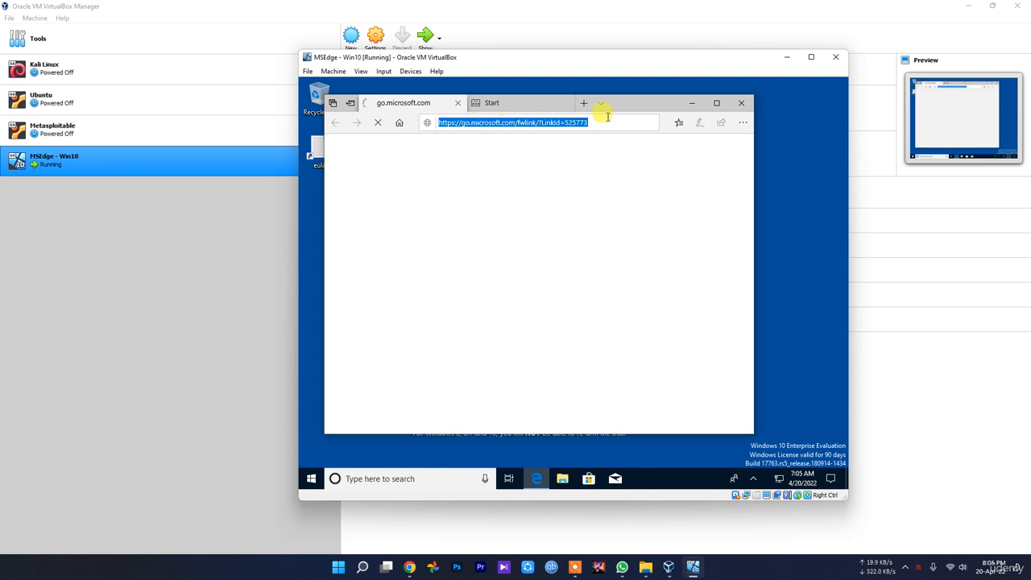
type("google")
key("Return")
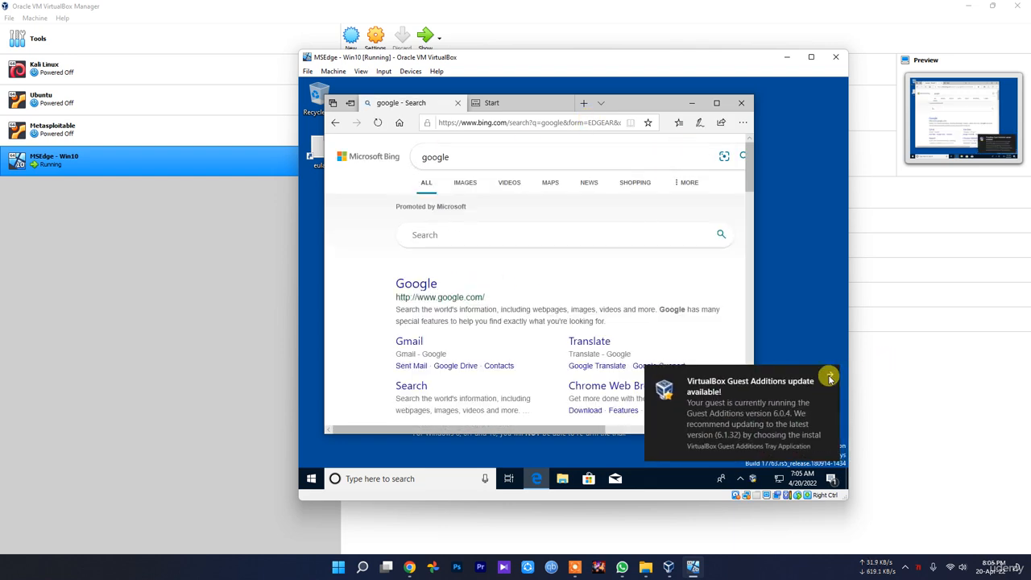
left_click(834, 376)
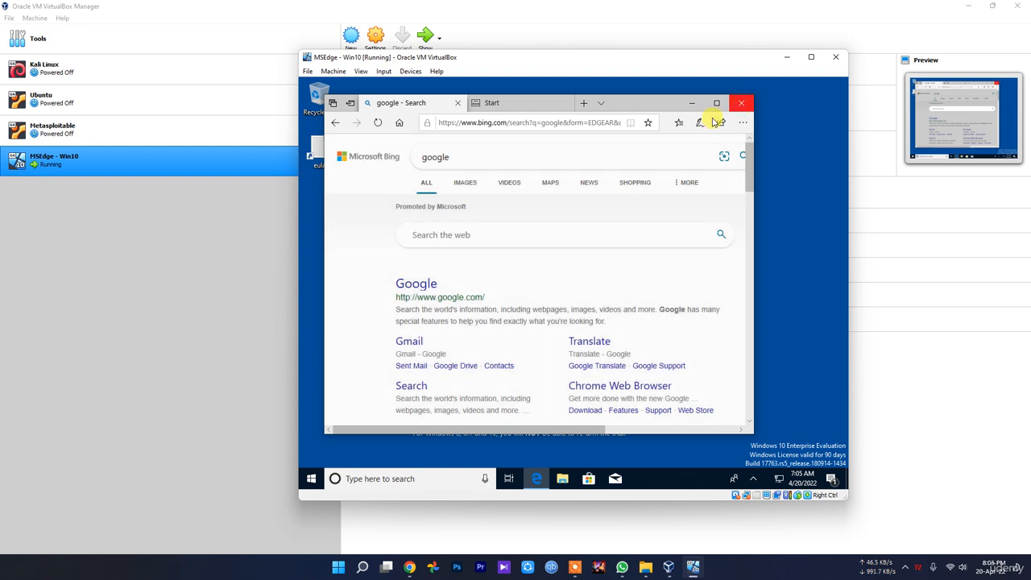
Step: Close the MSEdge - Win10 virtual machine by powering it off
left_click(741, 103)
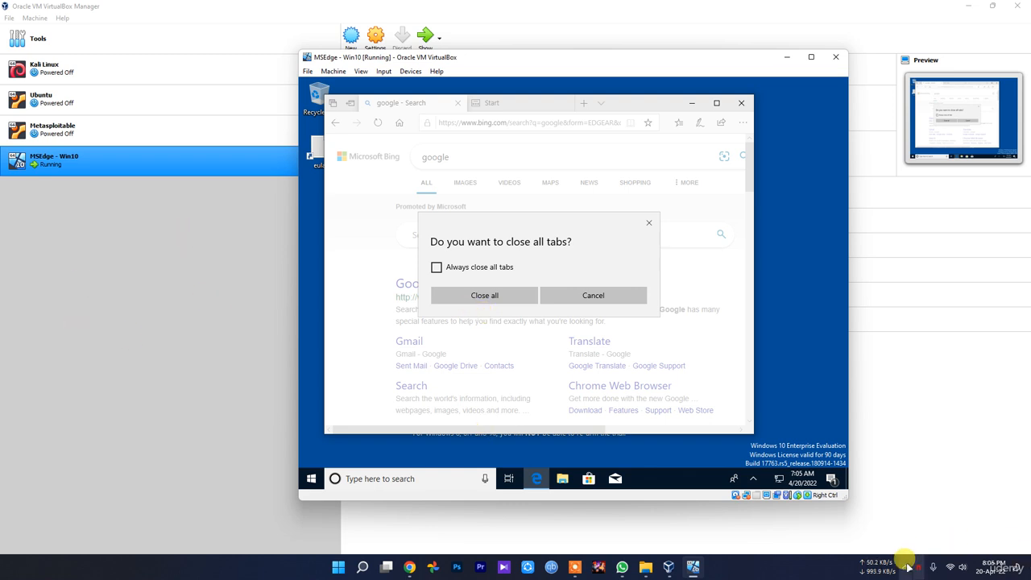
left_click(619, 295)
left_click(741, 102)
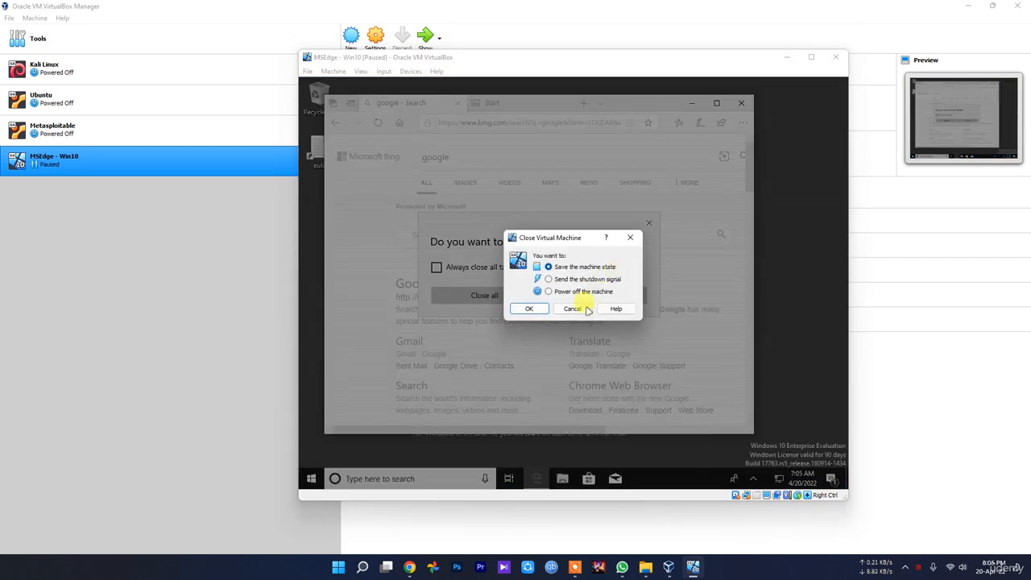
left_click(570, 292)
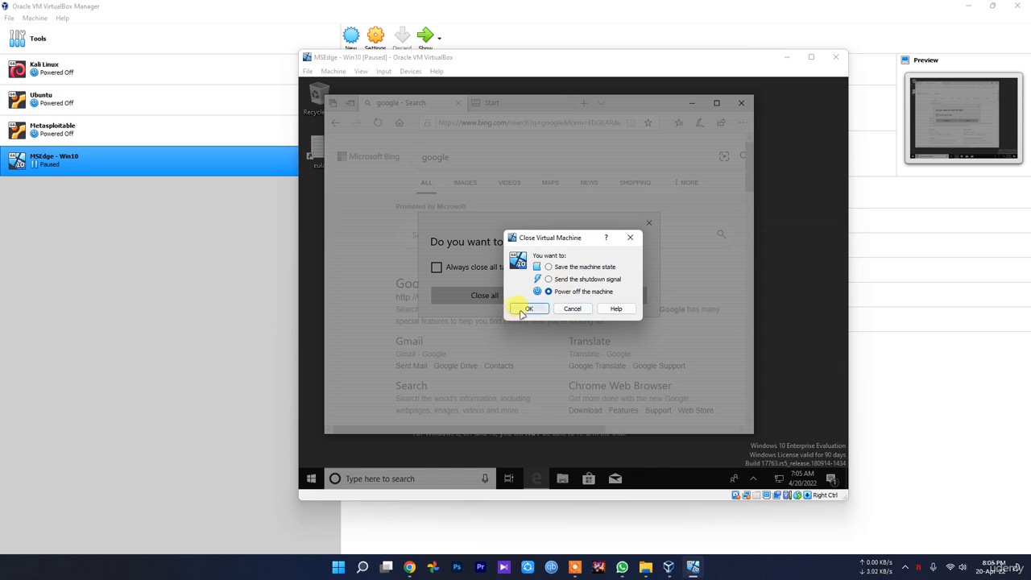
left_click(522, 310)
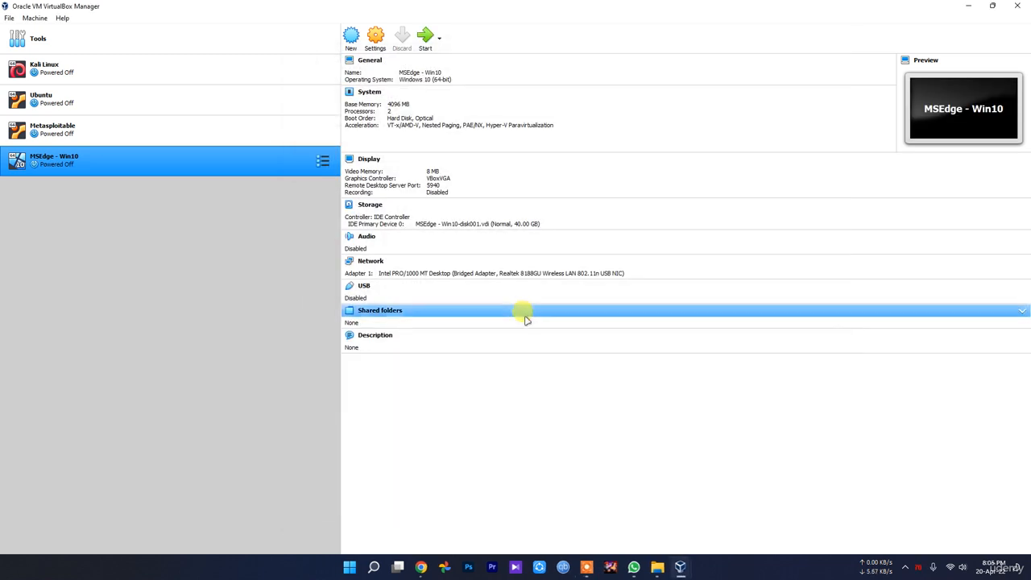